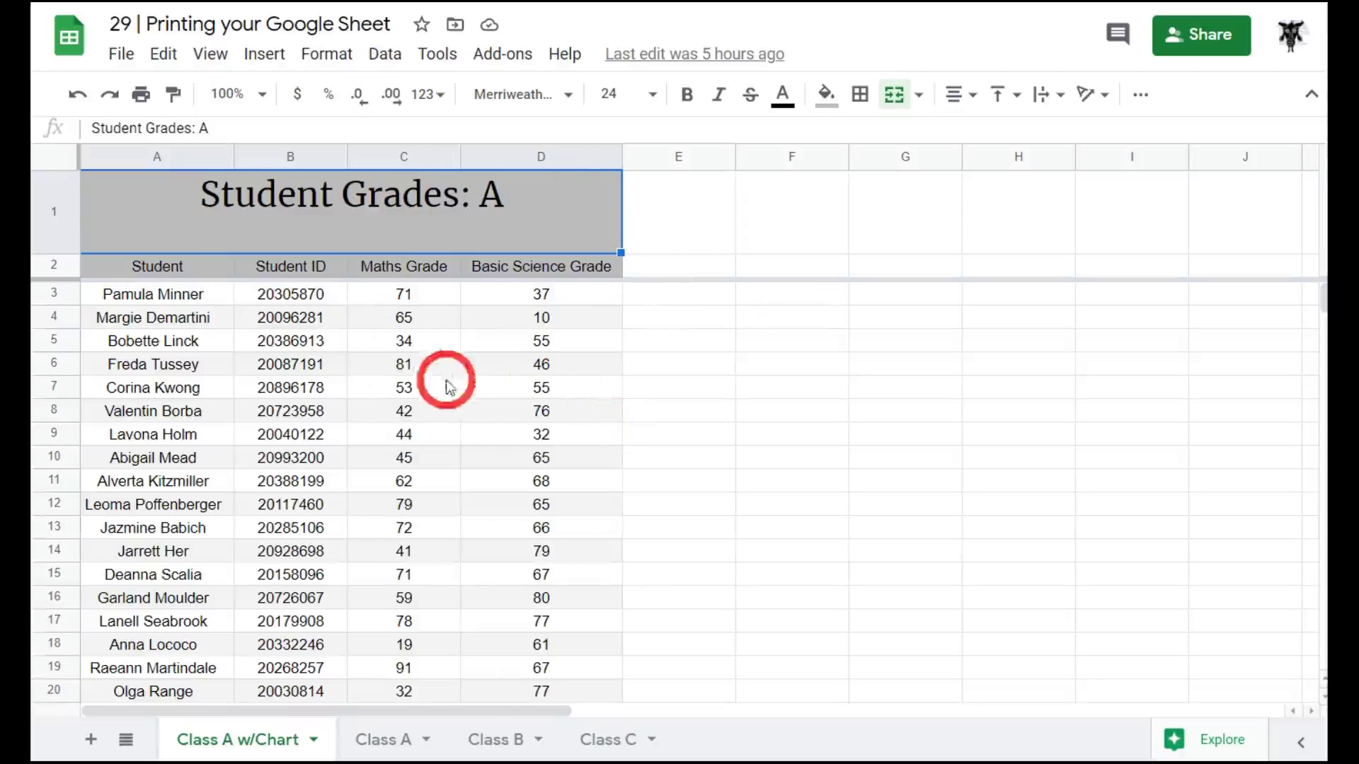
# Open Print settings with Ctrl+P, previewing Letter landscape, Fit to width, 3 pages.
pyautogui.click(121, 54)
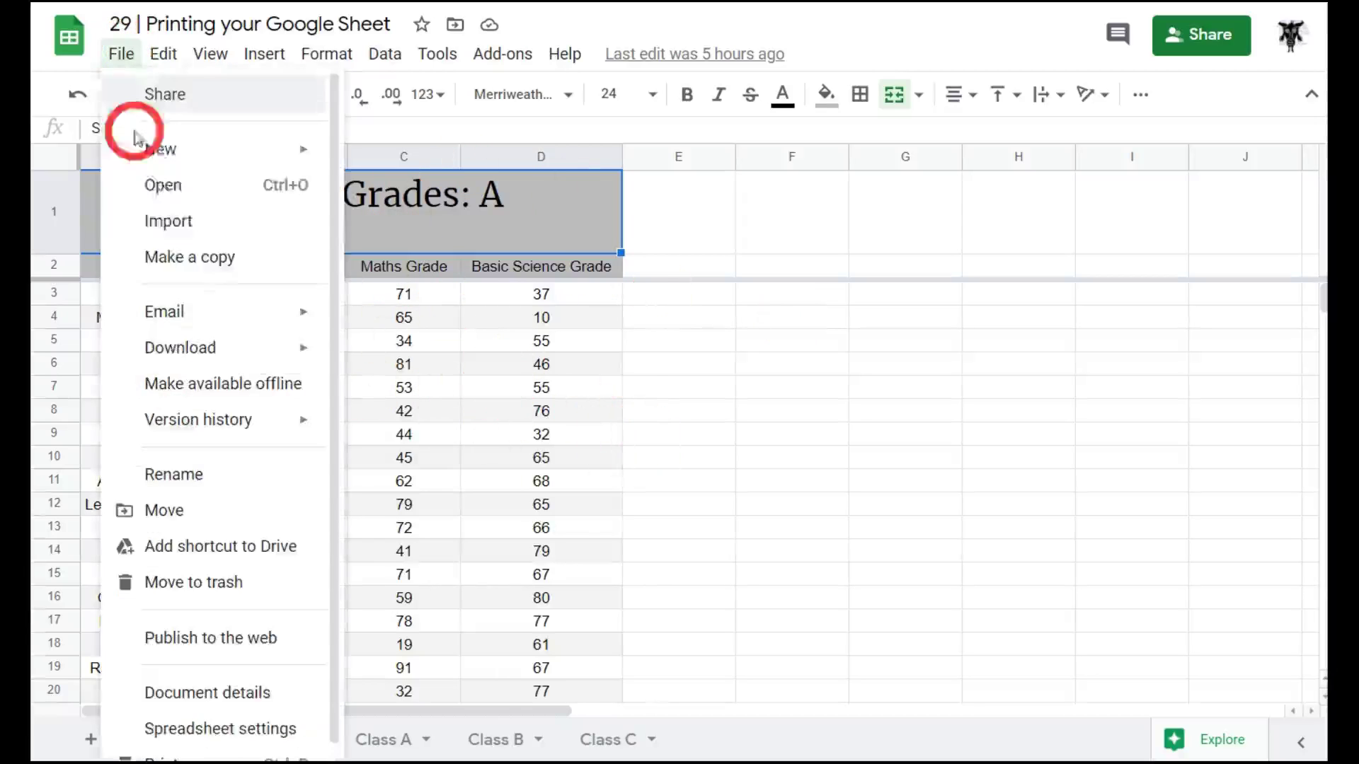
pyautogui.scroll(-1, 180, 382)
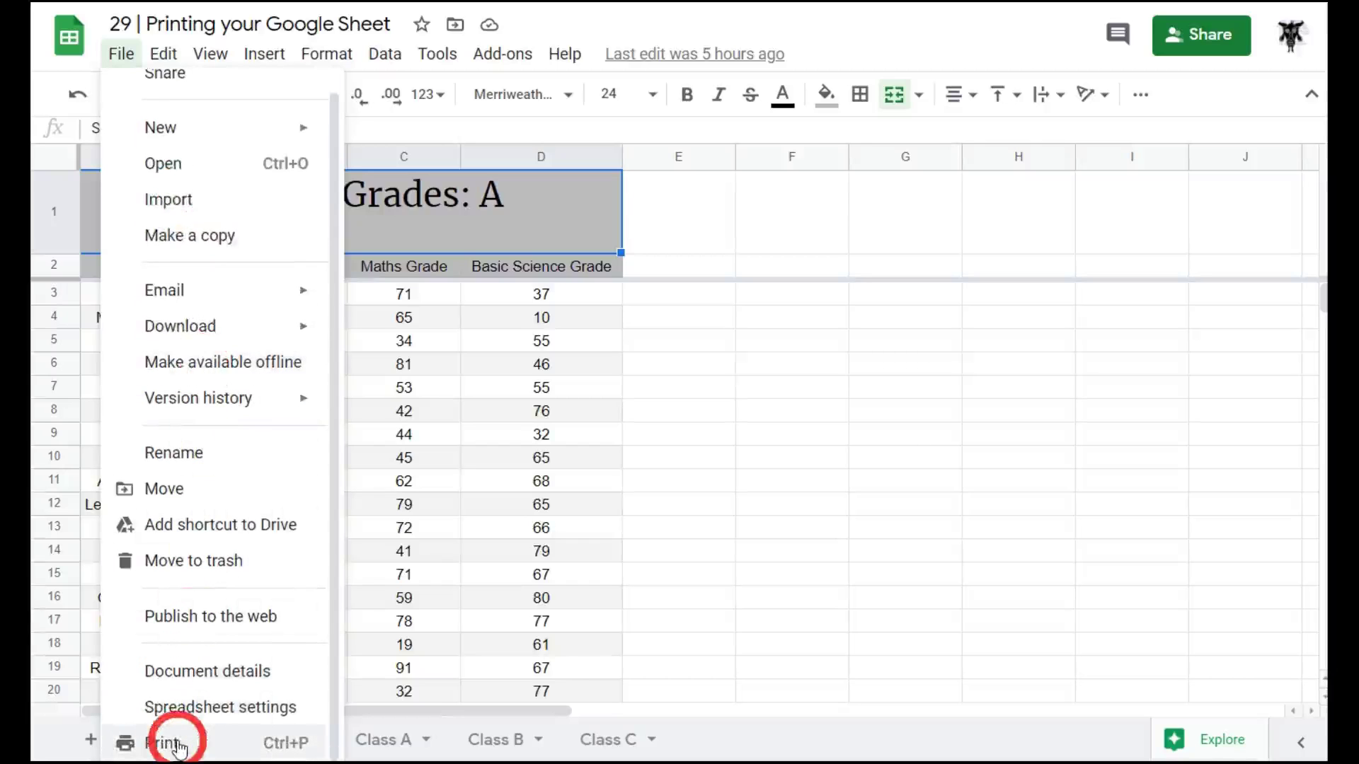
pyautogui.click(789, 437)
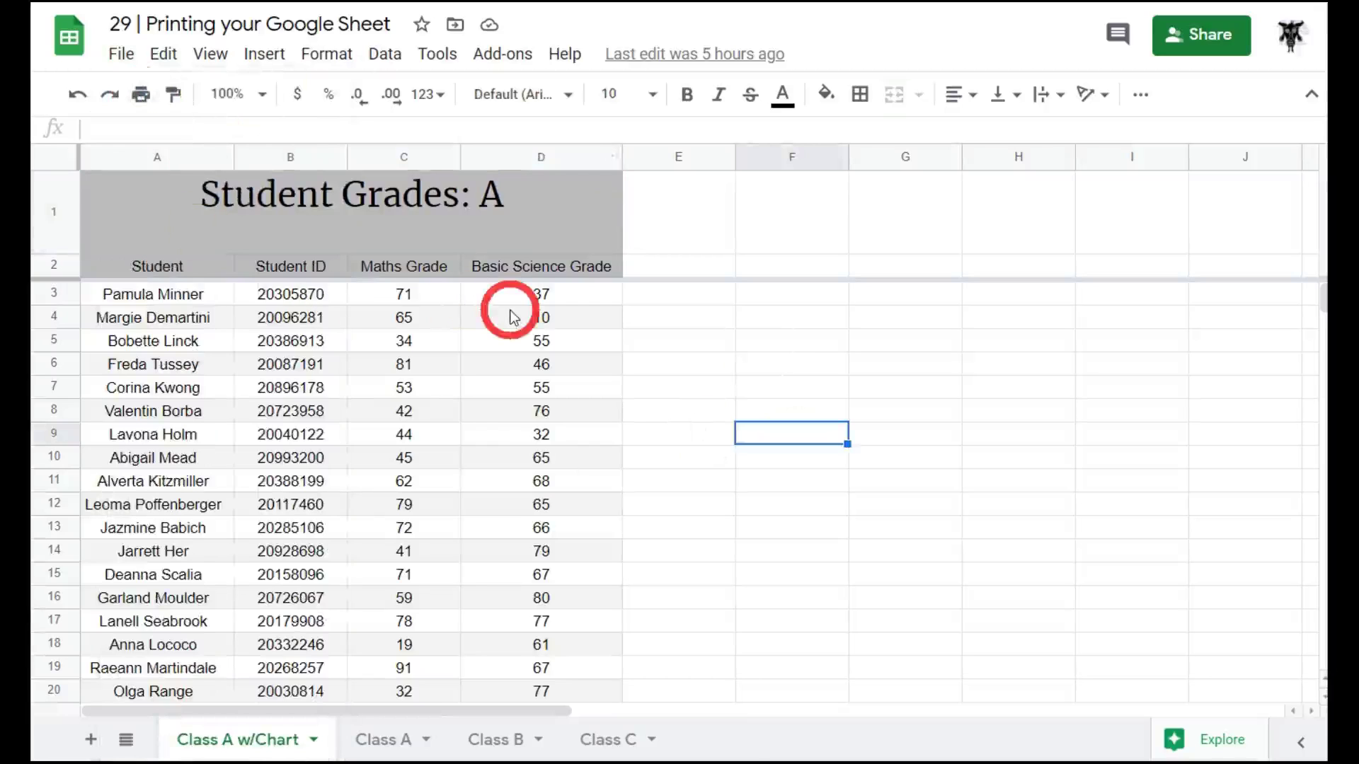
pyautogui.hotkey('ctrl', 'p')
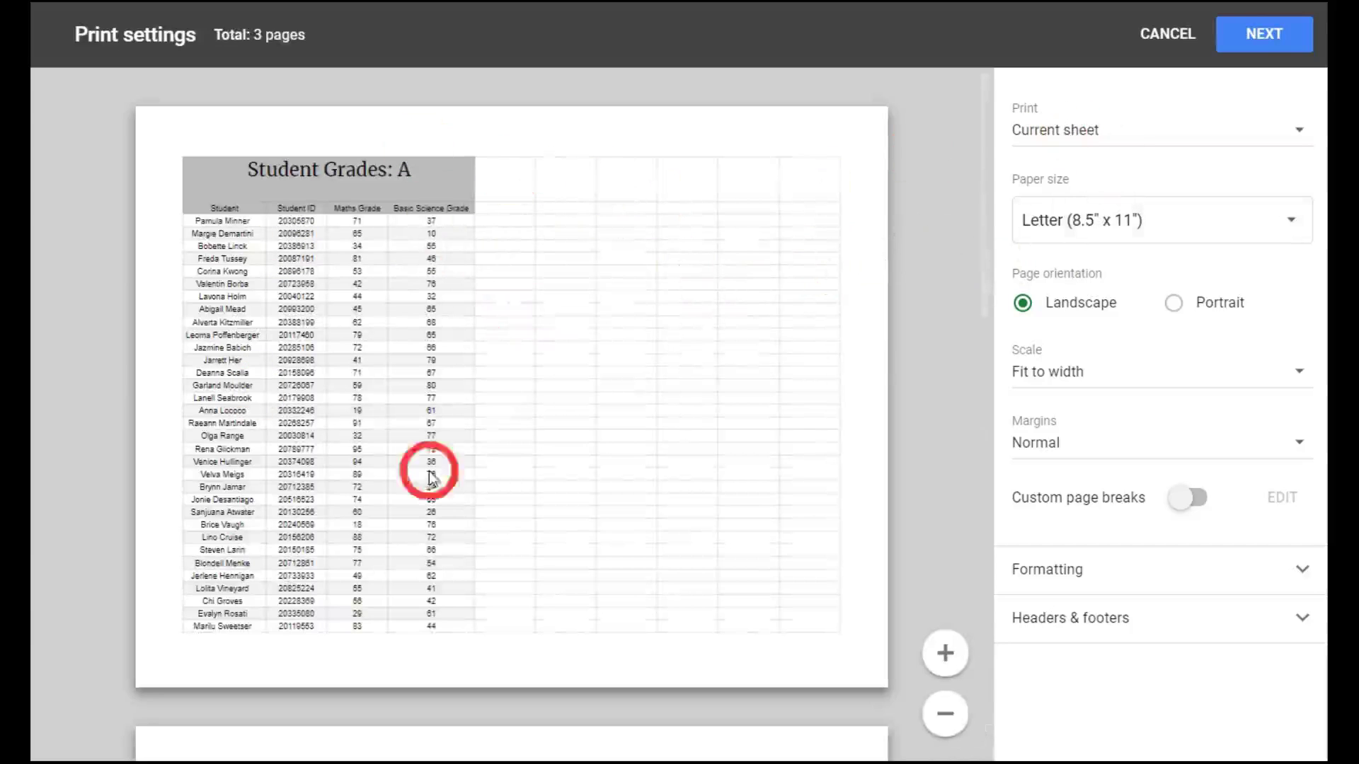
# Keep printing the current sheet and change paper size to A4 (8.27" x 11.69").
pyautogui.scroll(-15, 579, 237)
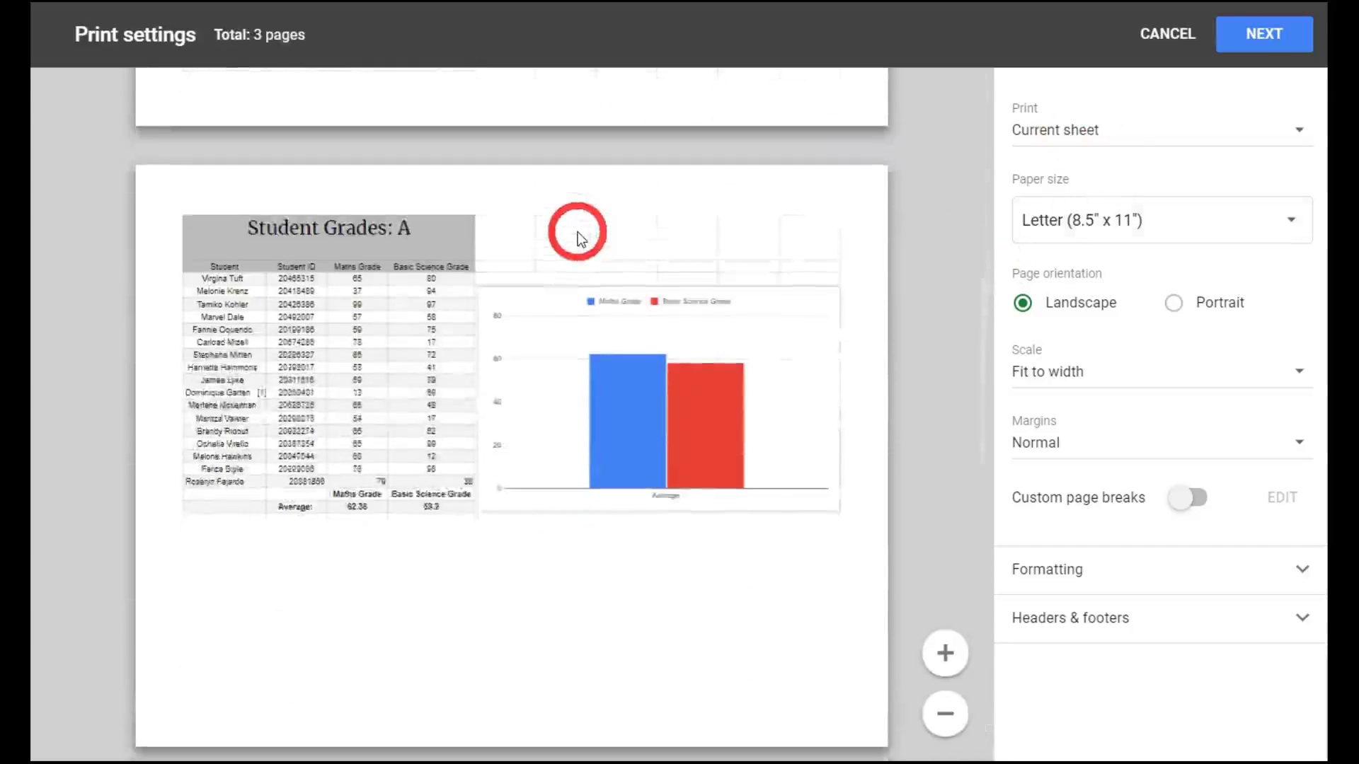
pyautogui.scroll(15, 579, 236)
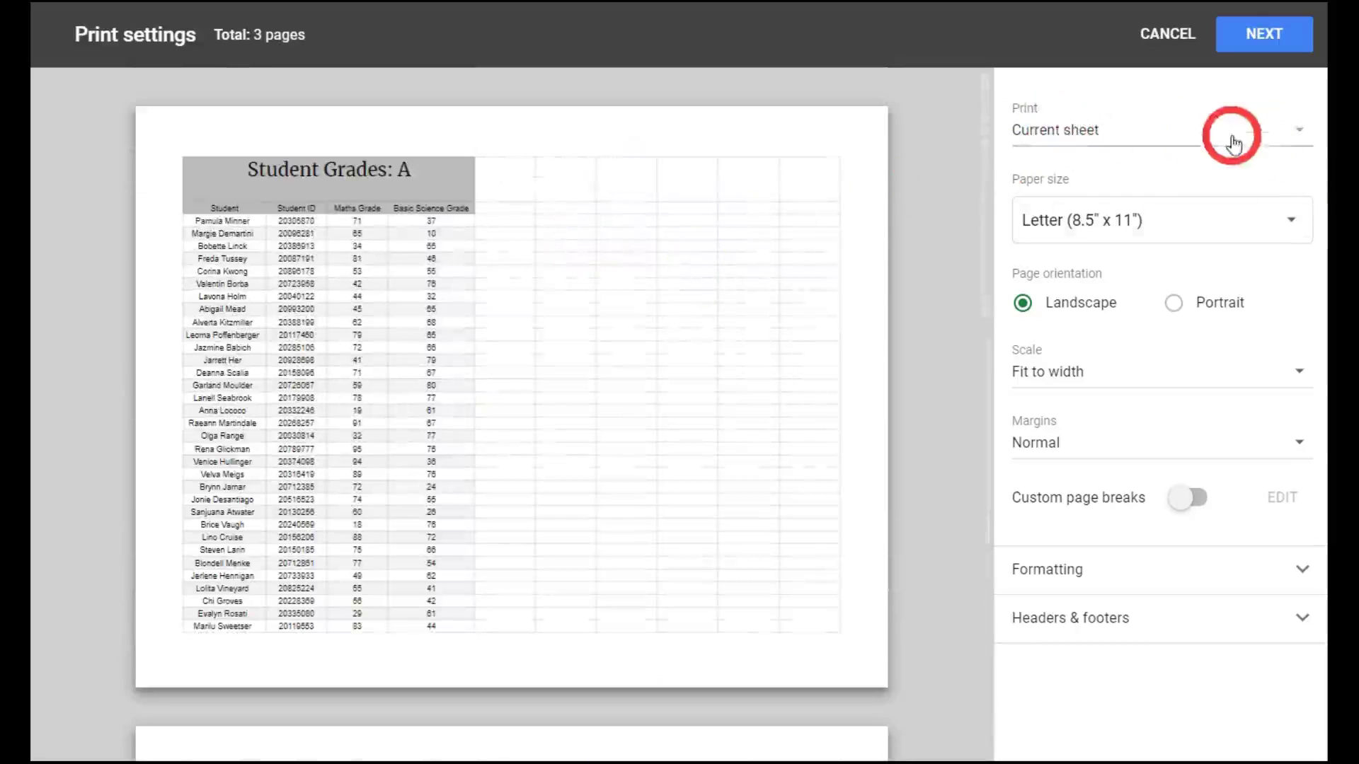
pyautogui.click(1293, 133)
pyautogui.click(1296, 133)
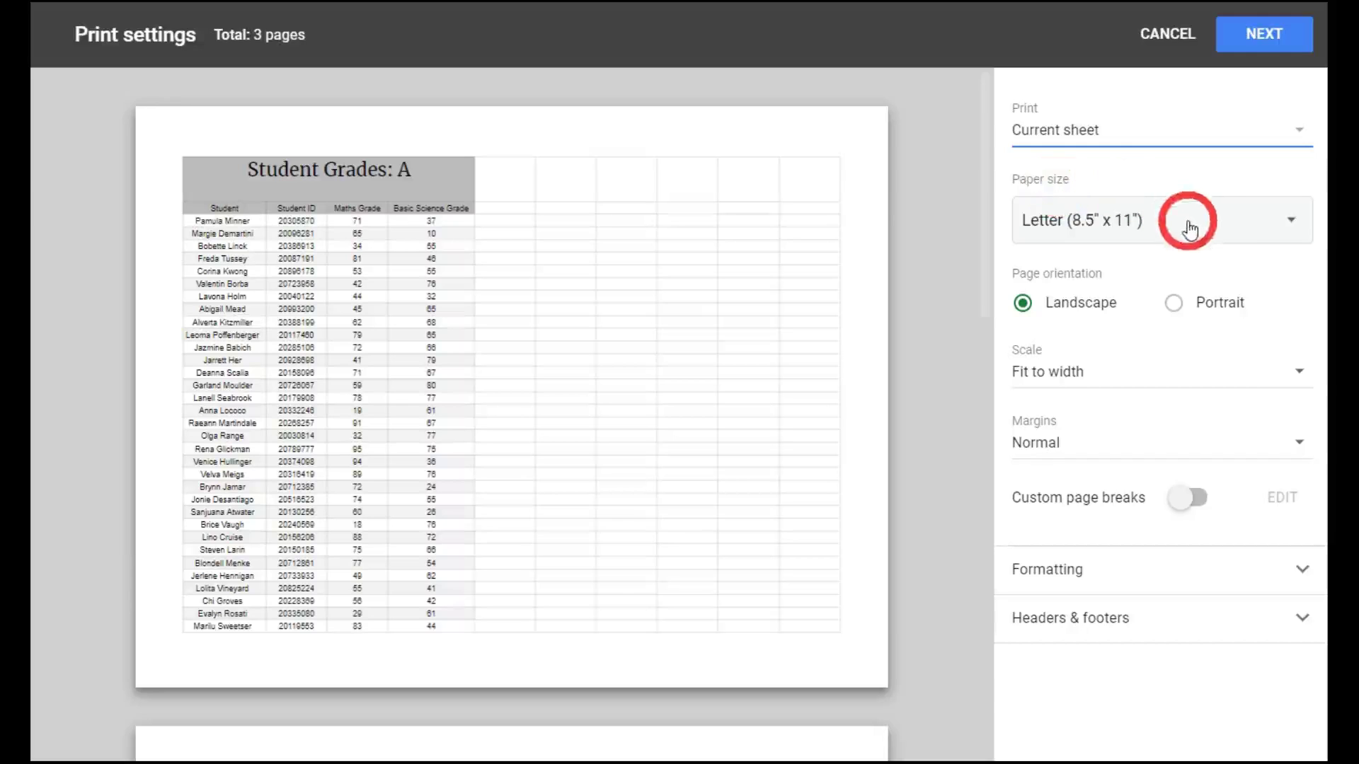
pyautogui.click(1269, 231)
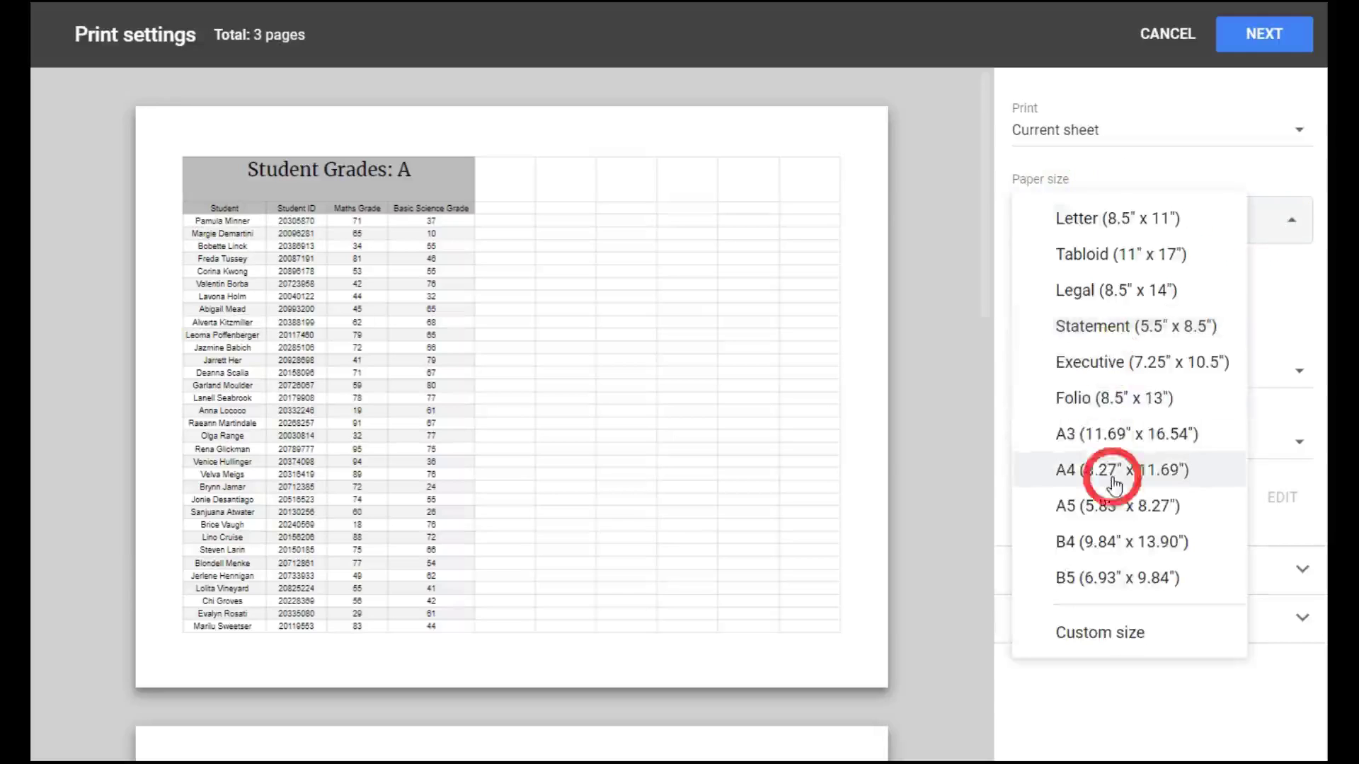
pyautogui.click(1120, 488)
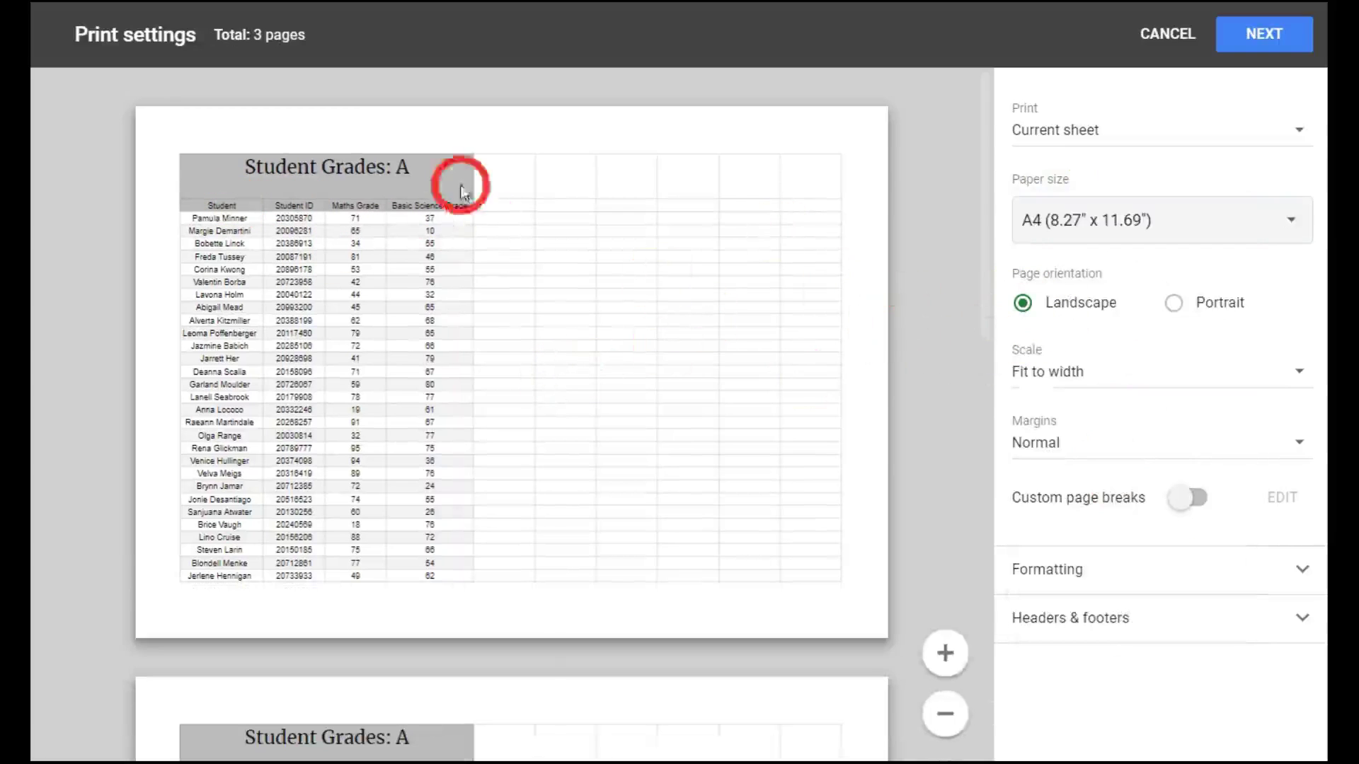
# Switch the page orientation to Portrait.
pyautogui.click(1174, 302)
pyautogui.scroll(-8, 558, 304)
pyautogui.scroll(8, 557, 304)
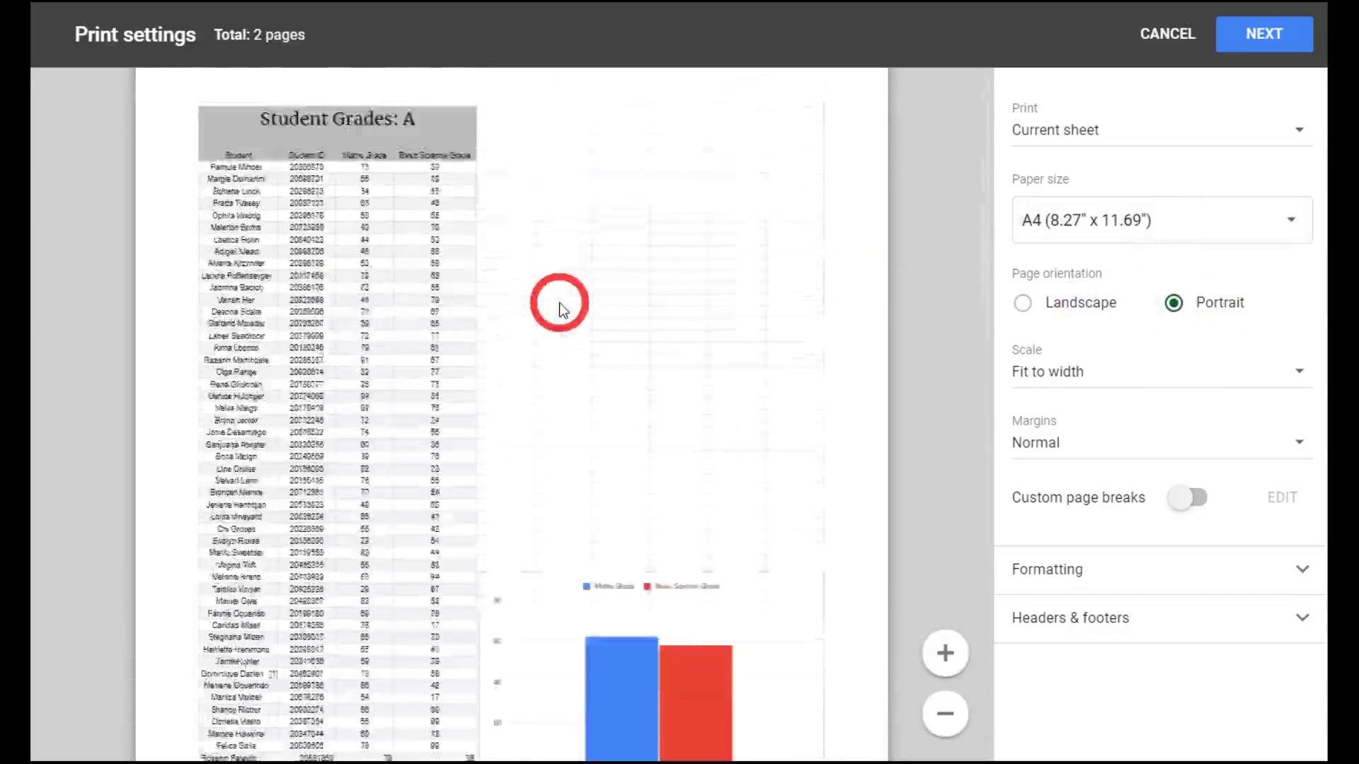
pyautogui.scroll(1, 559, 310)
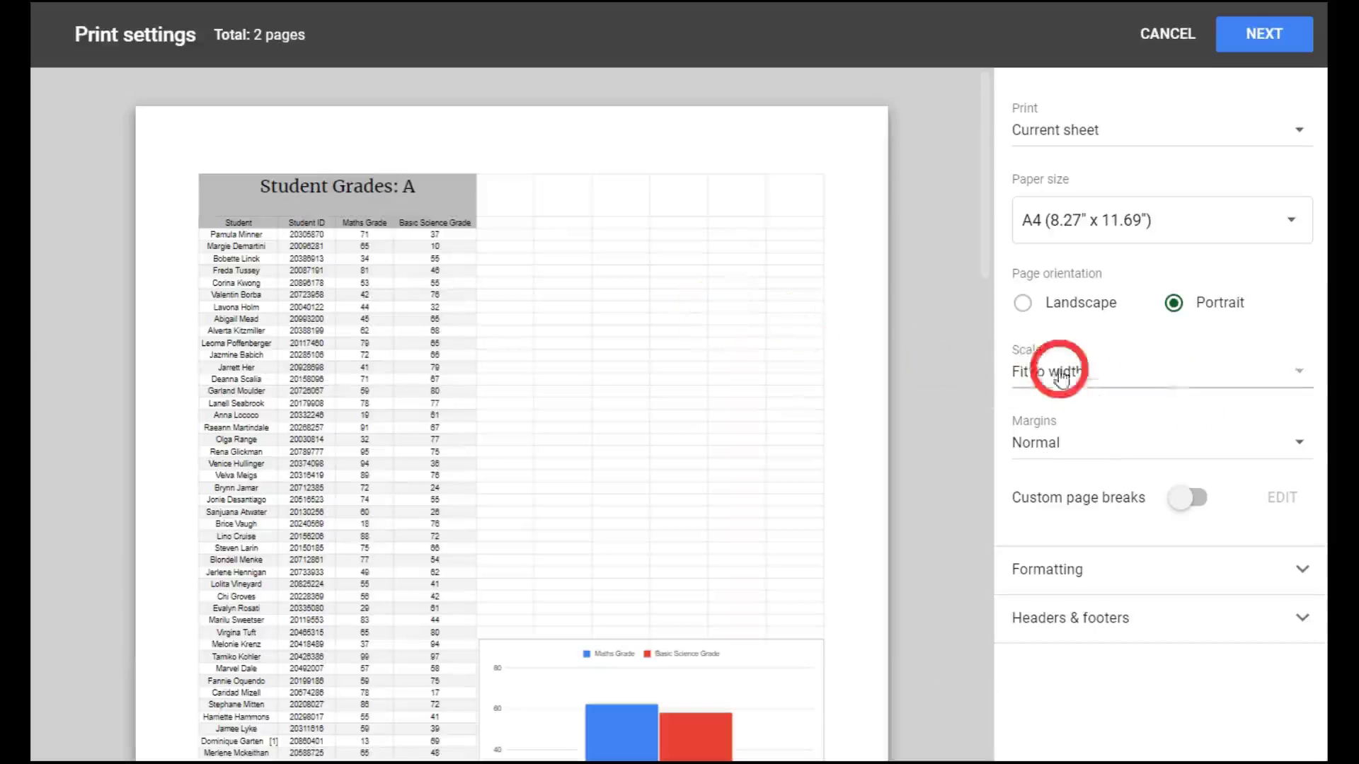
# Try Normal (100%) scale, then return the scale to Fit to width.
pyautogui.click(1042, 382)
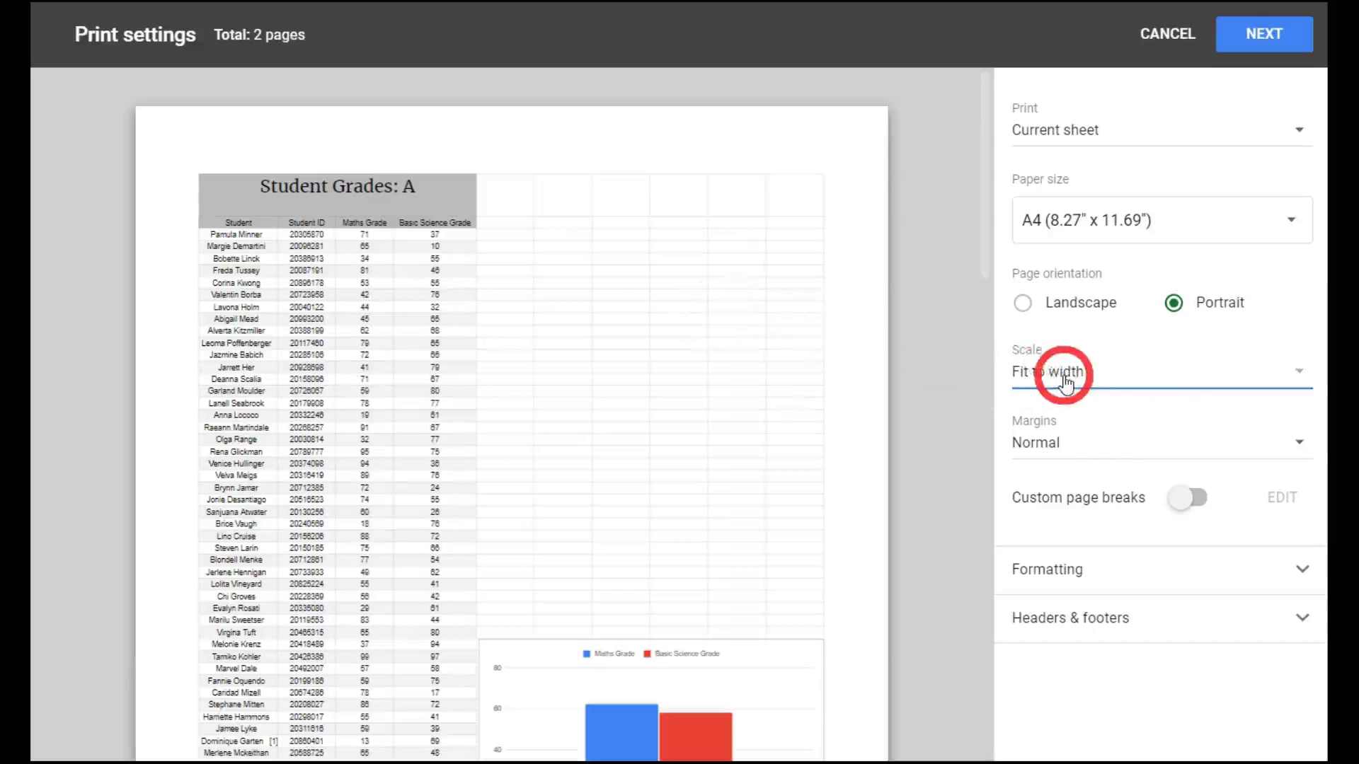
pyautogui.click(1183, 382)
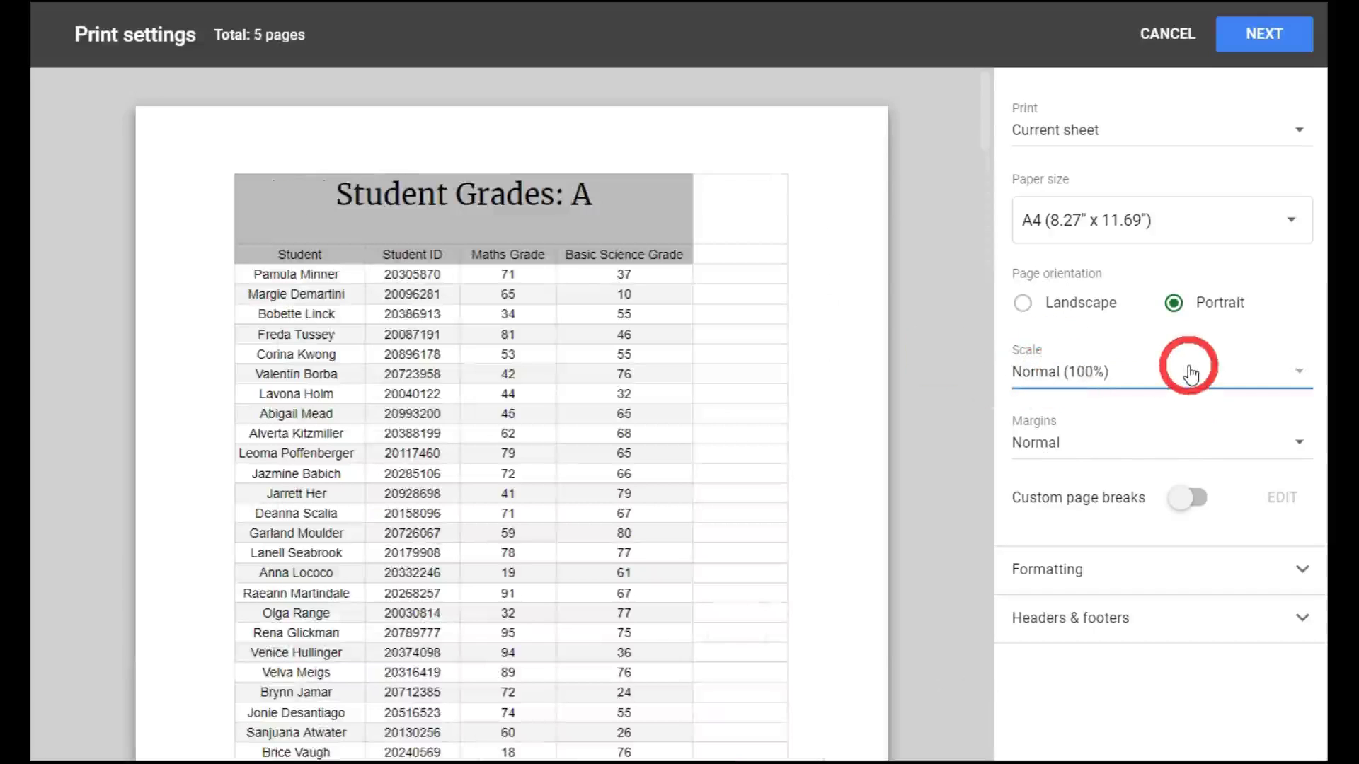
pyautogui.click(1191, 374)
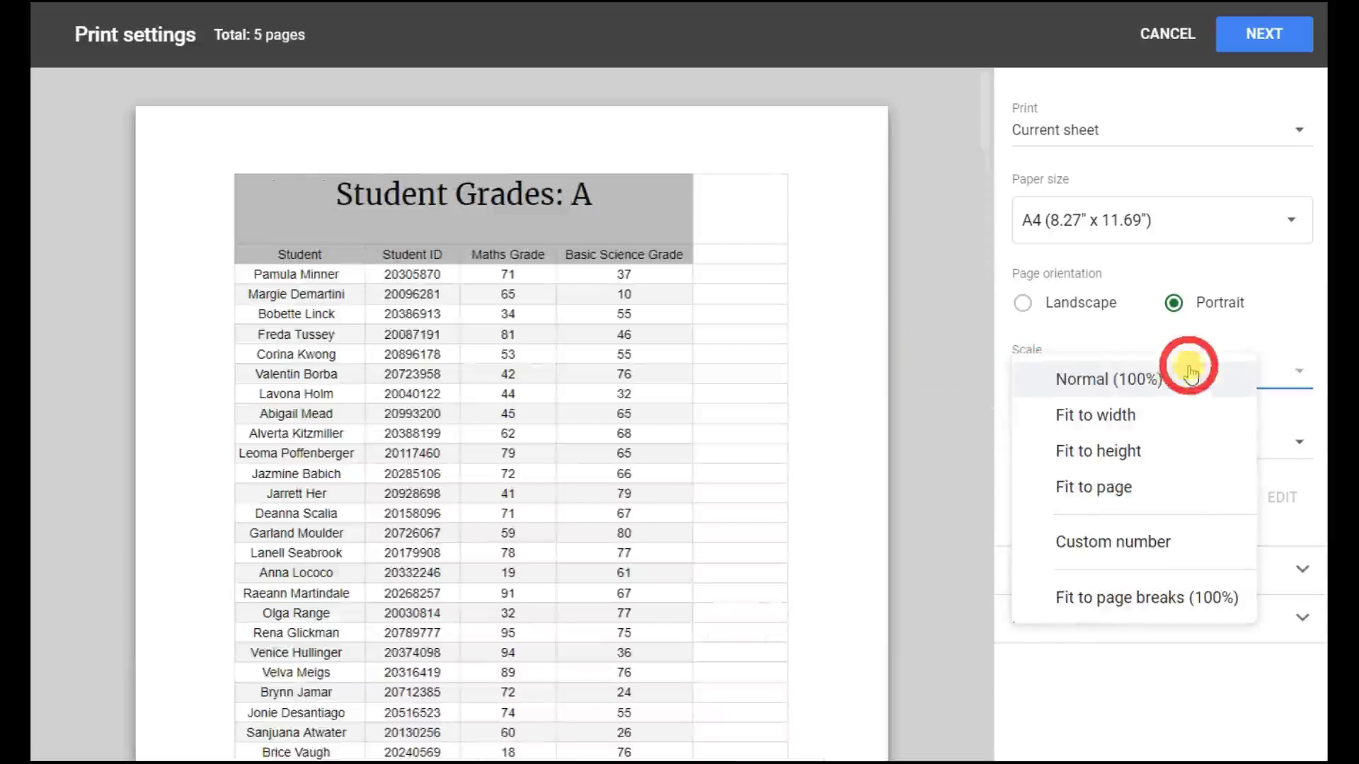
pyautogui.click(1125, 425)
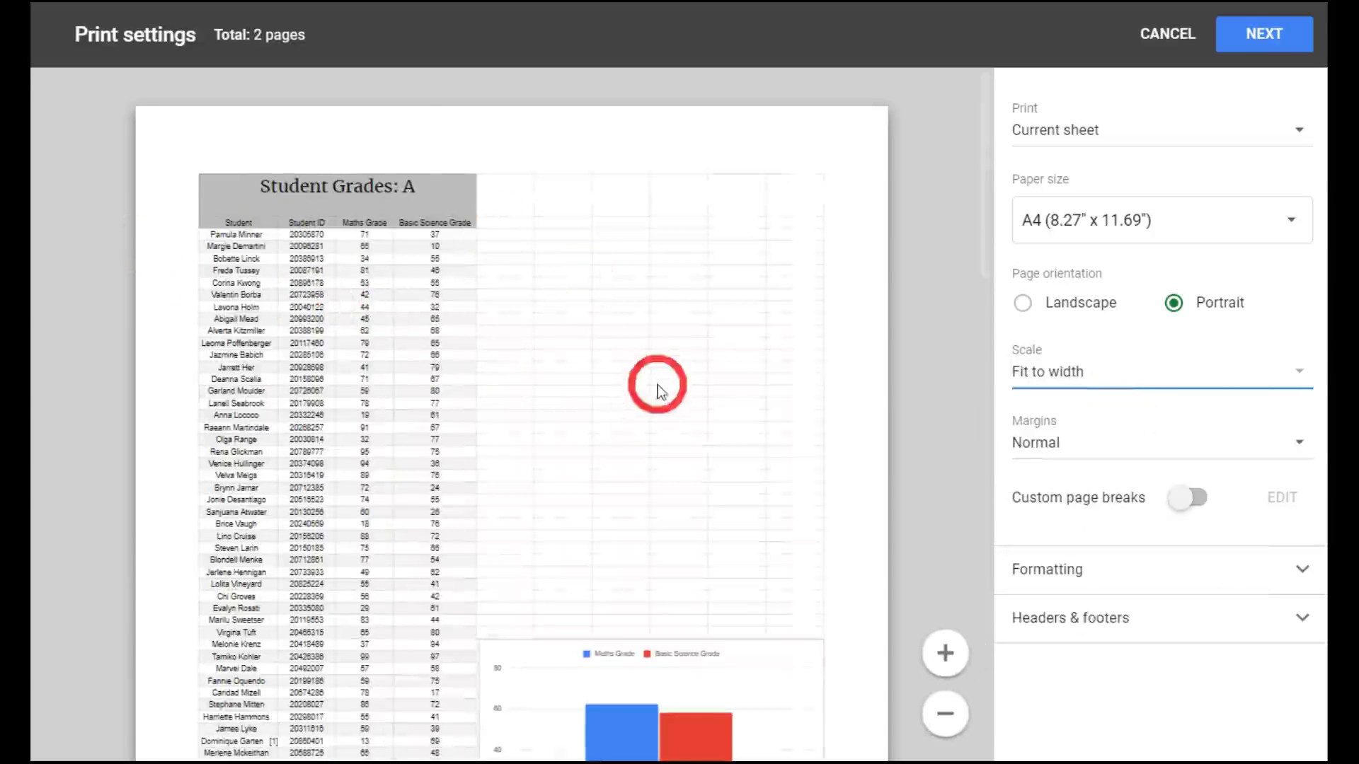
pyautogui.scroll(-5, 825, 253)
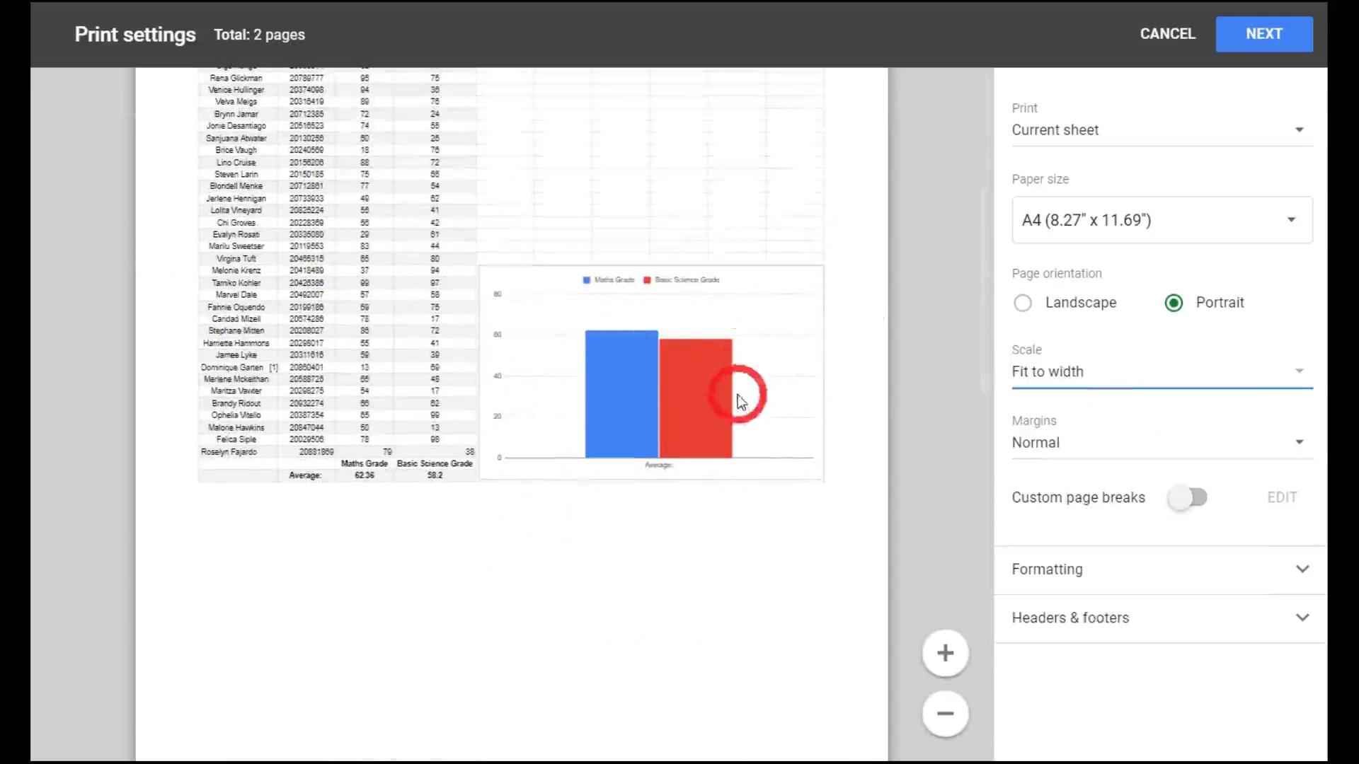
pyautogui.scroll(5, 736, 391)
# Set the scale to Fit to height and review the 3 preview pages.
pyautogui.click(1191, 374)
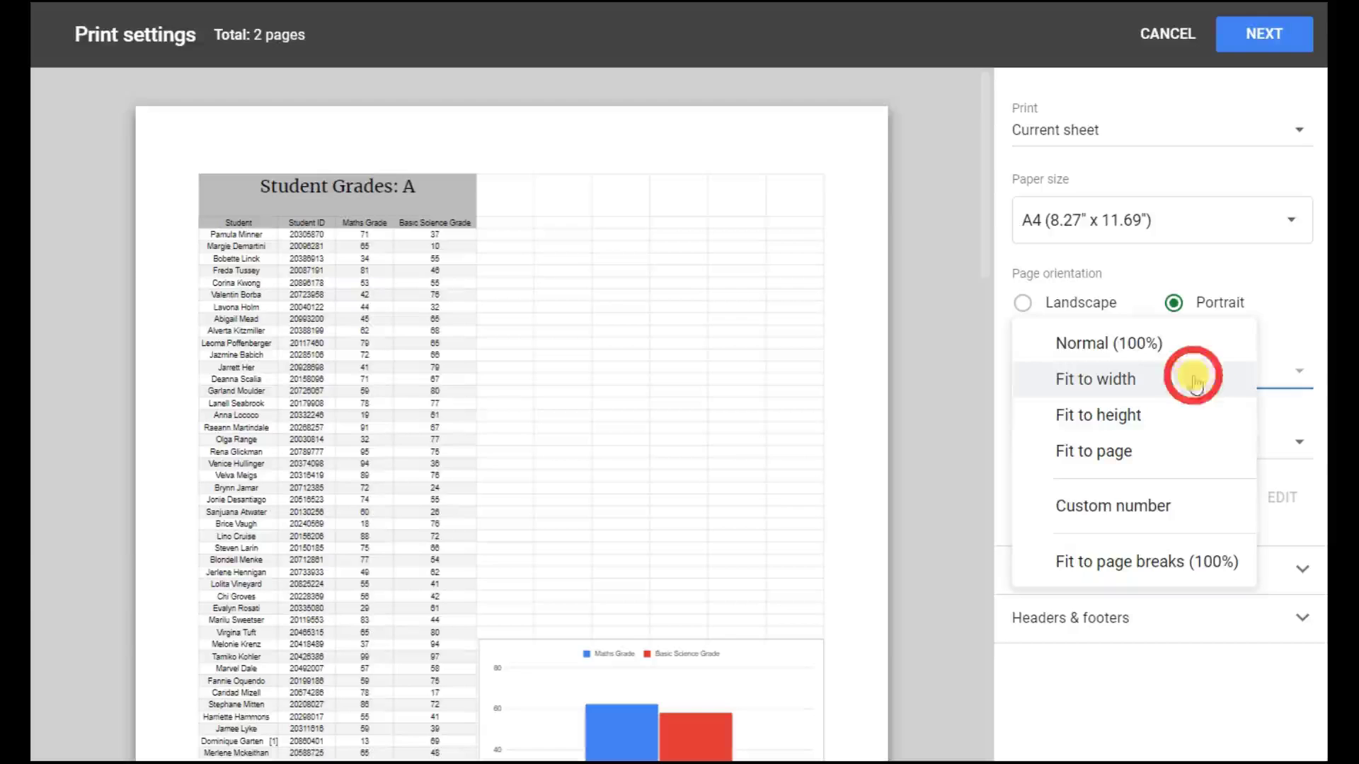
pyautogui.click(1171, 424)
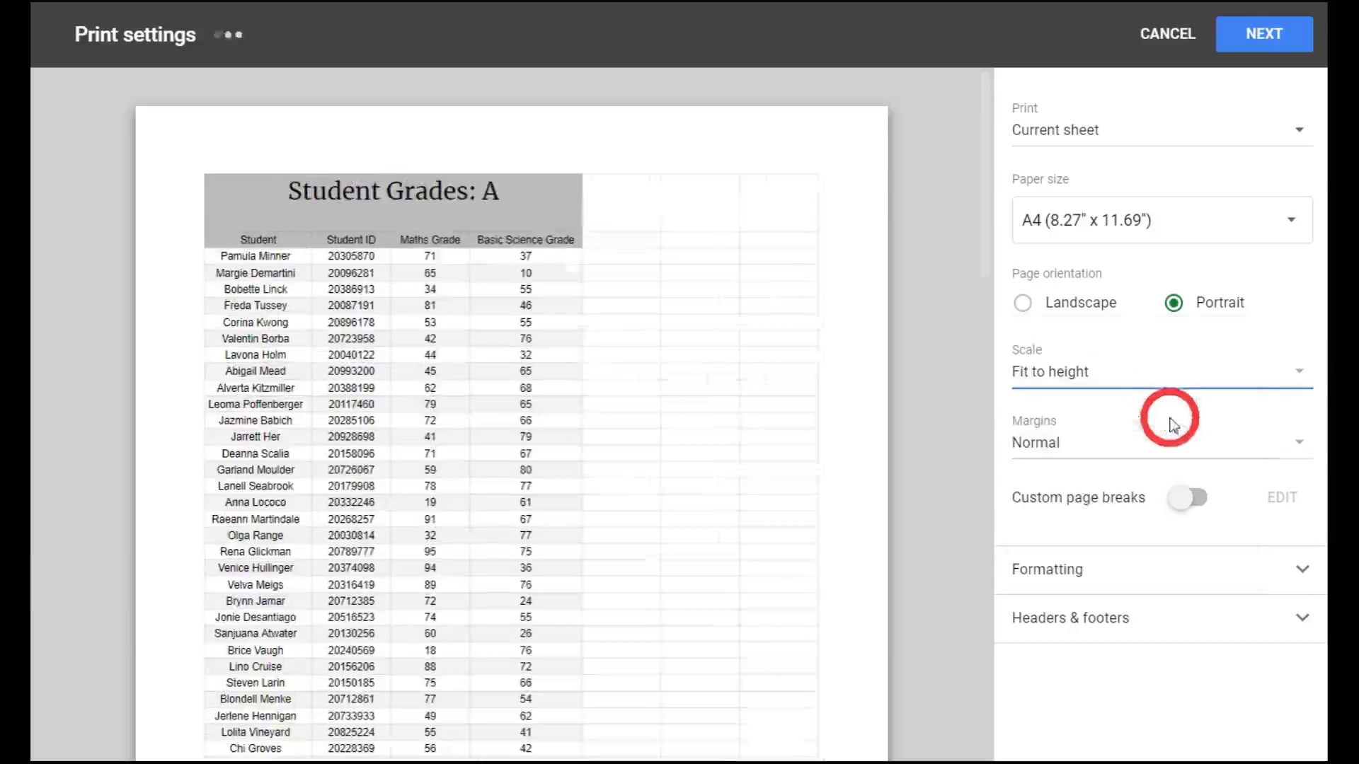
pyautogui.scroll(-10, 606, 349)
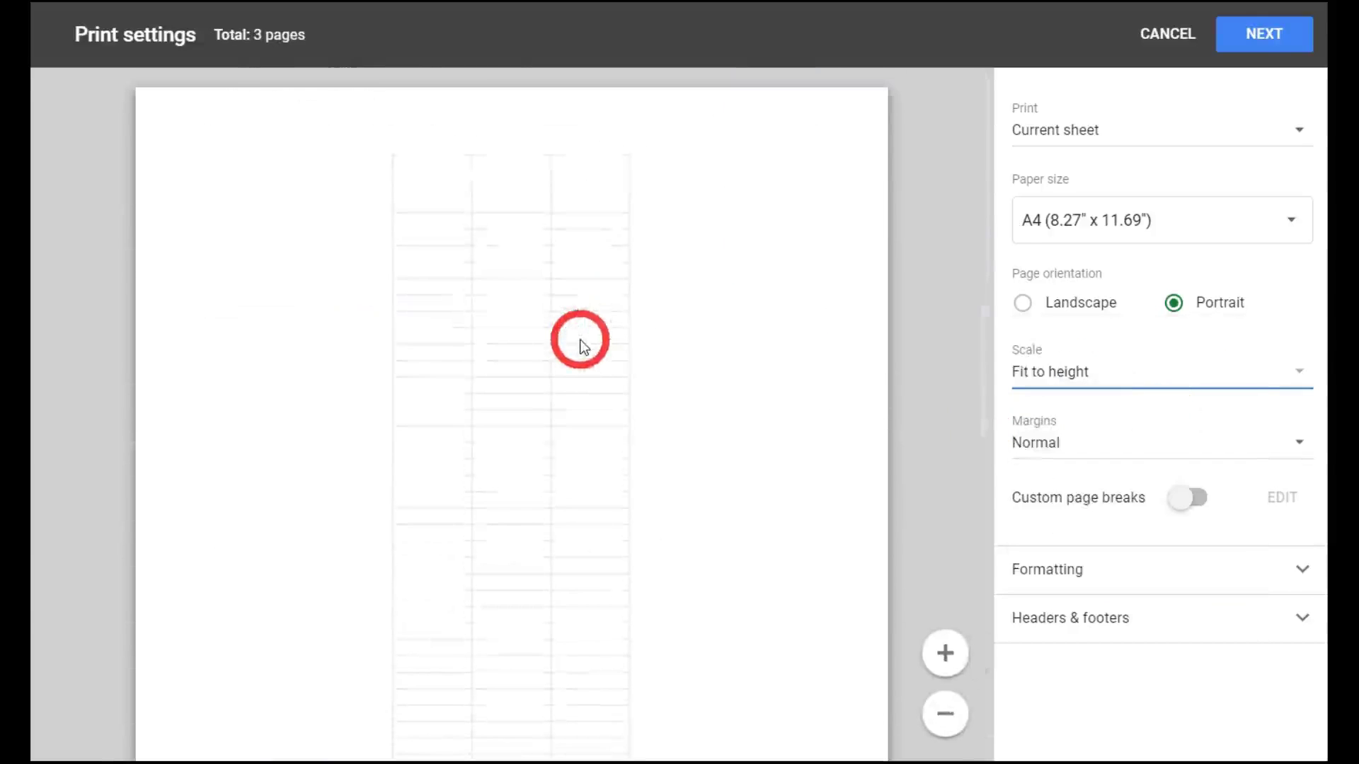
pyautogui.scroll(-5, 578, 349)
pyautogui.scroll(-10, 580, 351)
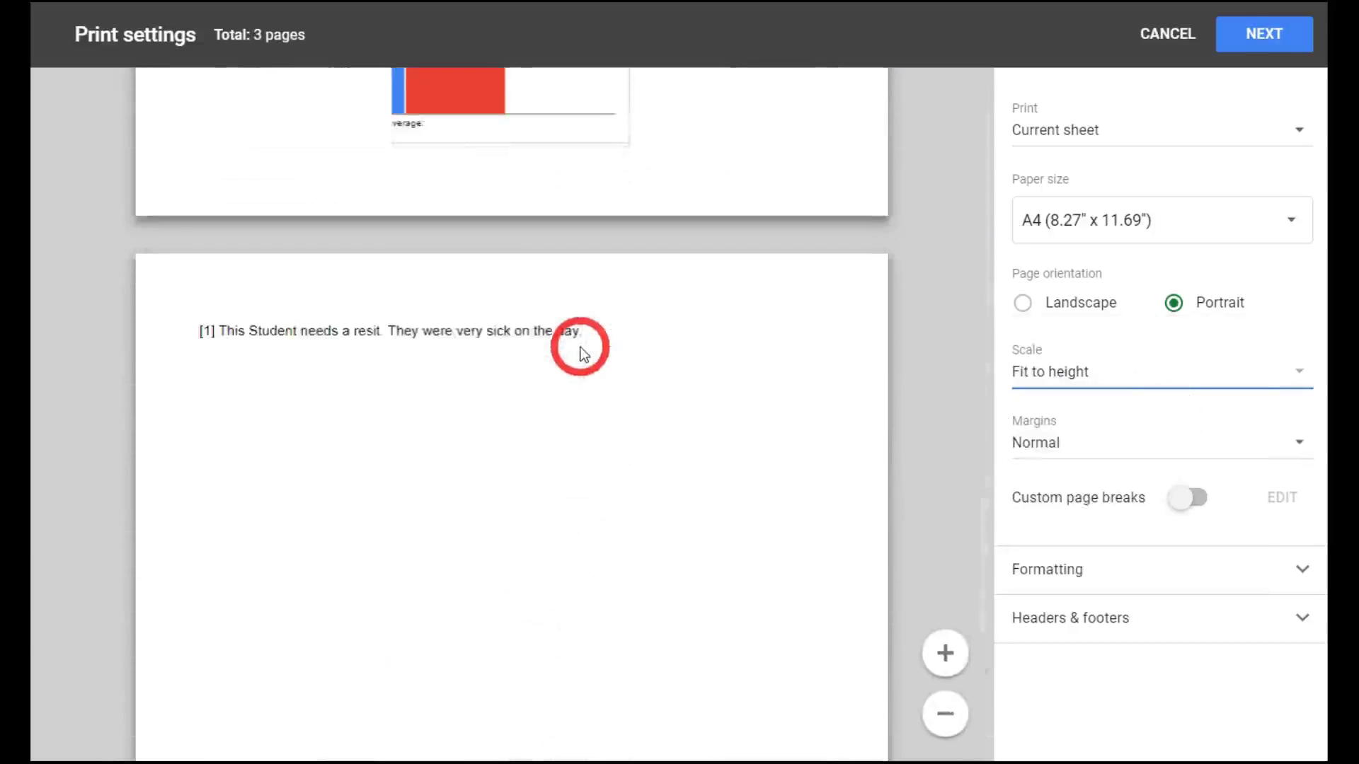
pyautogui.scroll(20, 566, 354)
pyautogui.scroll(-10, 546, 358)
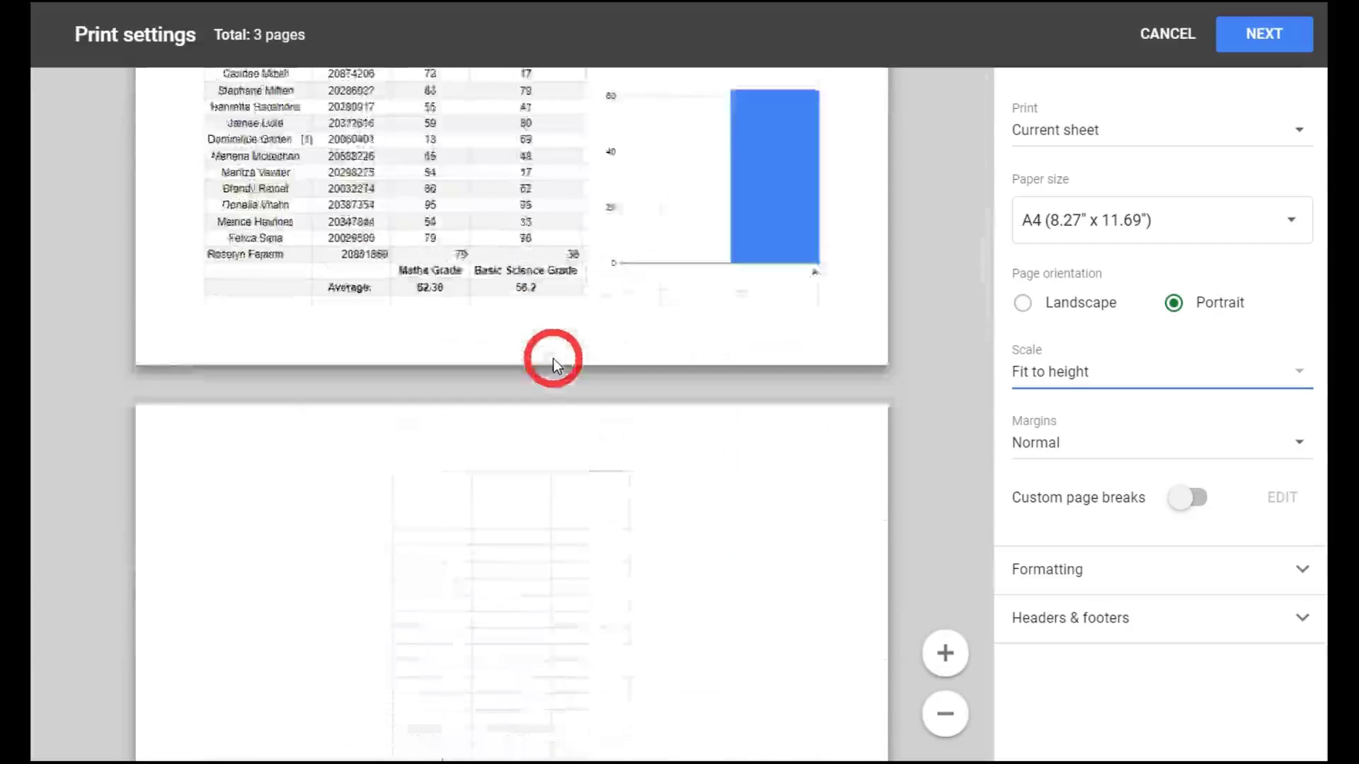
pyautogui.scroll(8, 467, 283)
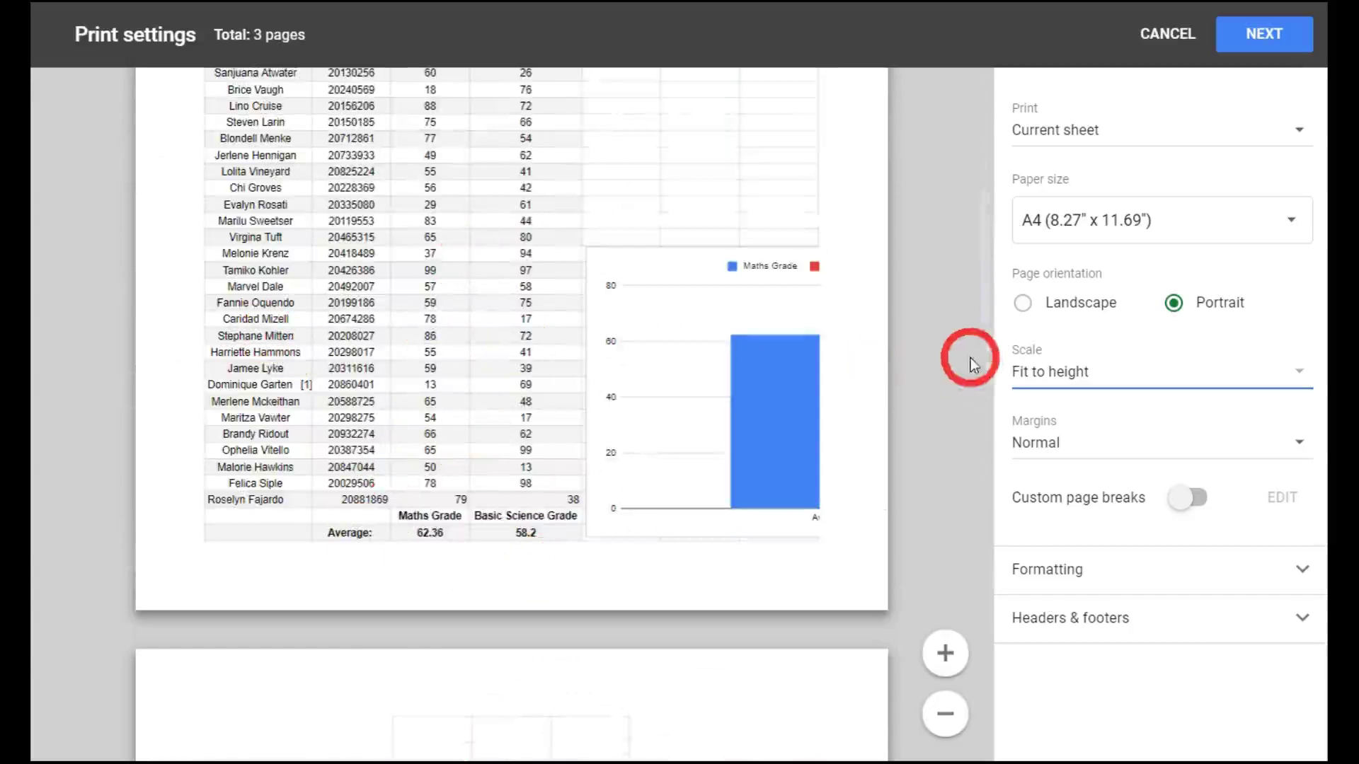
pyautogui.scroll(-5, 651, 324)
pyautogui.scroll(12, 661, 234)
pyautogui.scroll(-10, 647, 248)
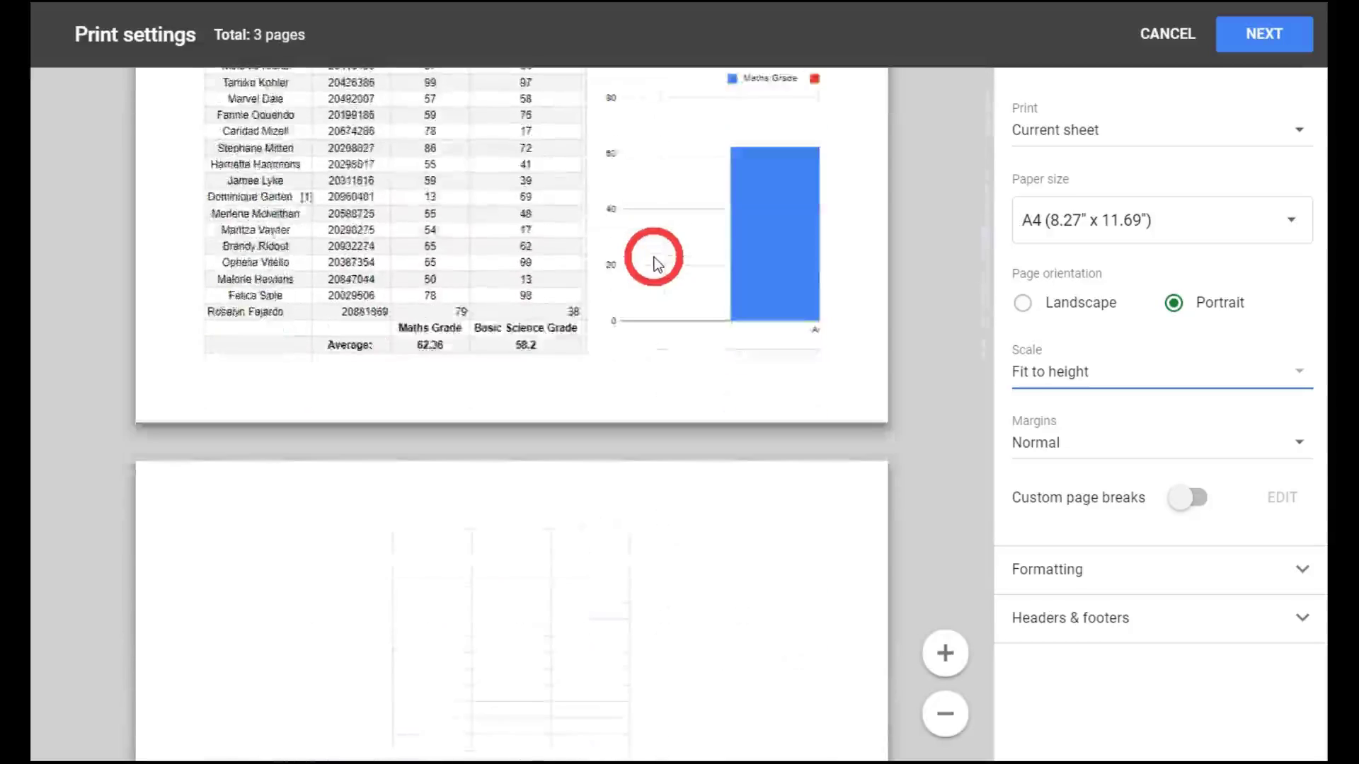
pyautogui.scroll(-10, 655, 262)
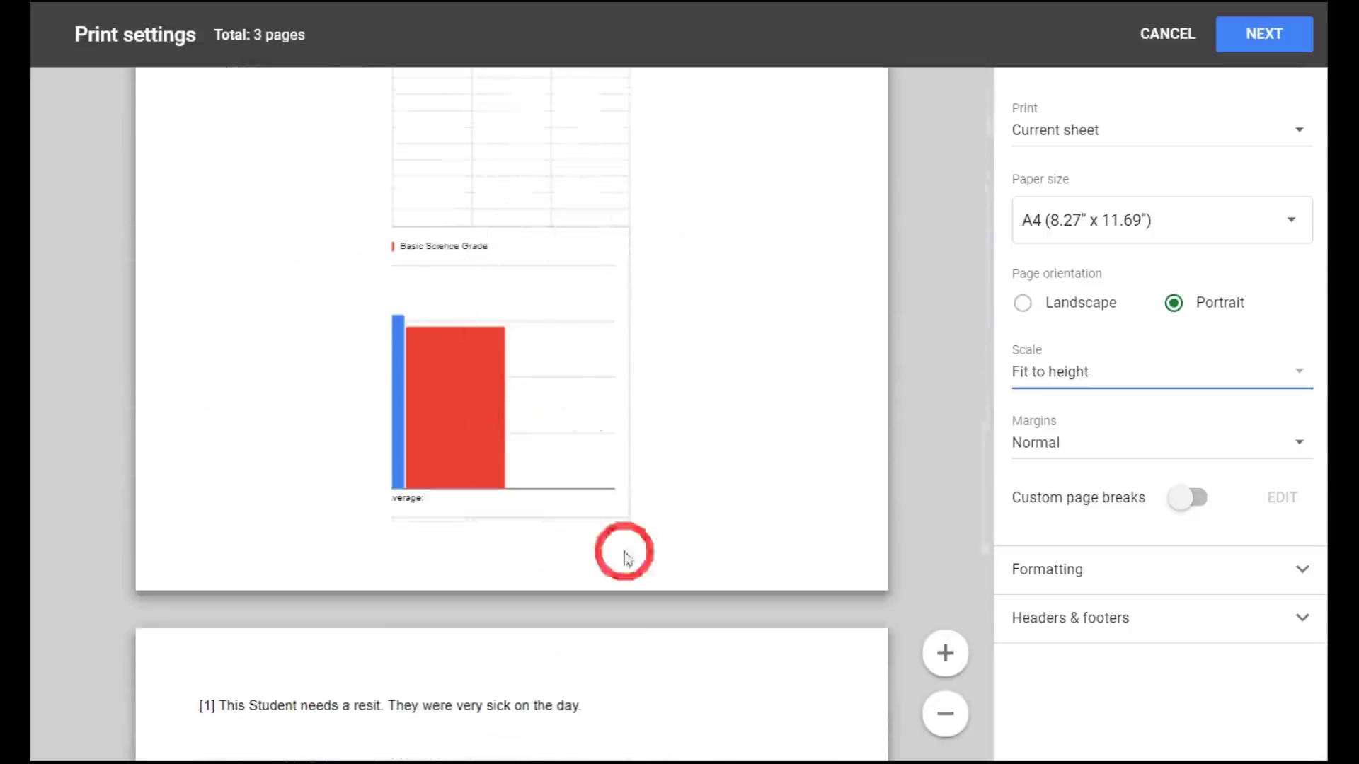
# Try Fit to page and custom scale options, ending on Fit to width.
pyautogui.click(1203, 372)
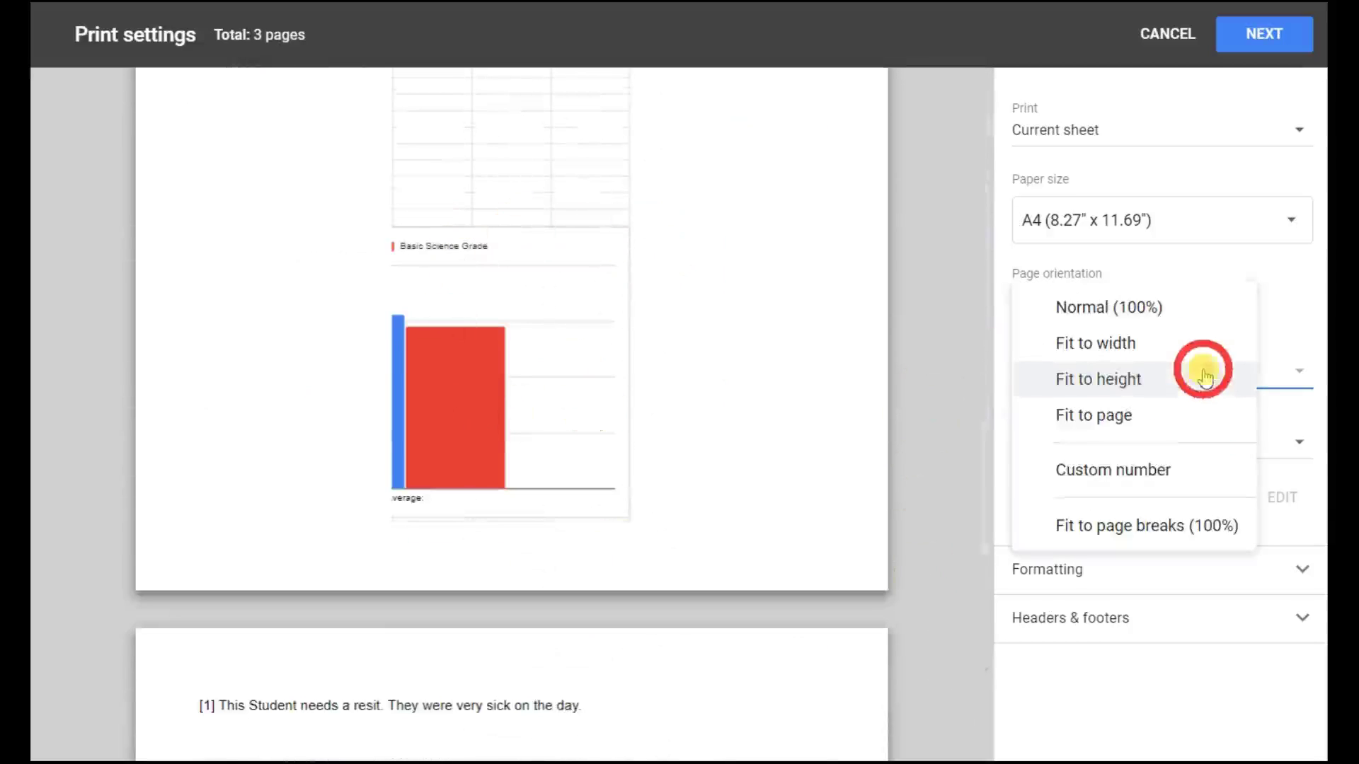
pyautogui.click(1163, 416)
pyautogui.scroll(5, 596, 364)
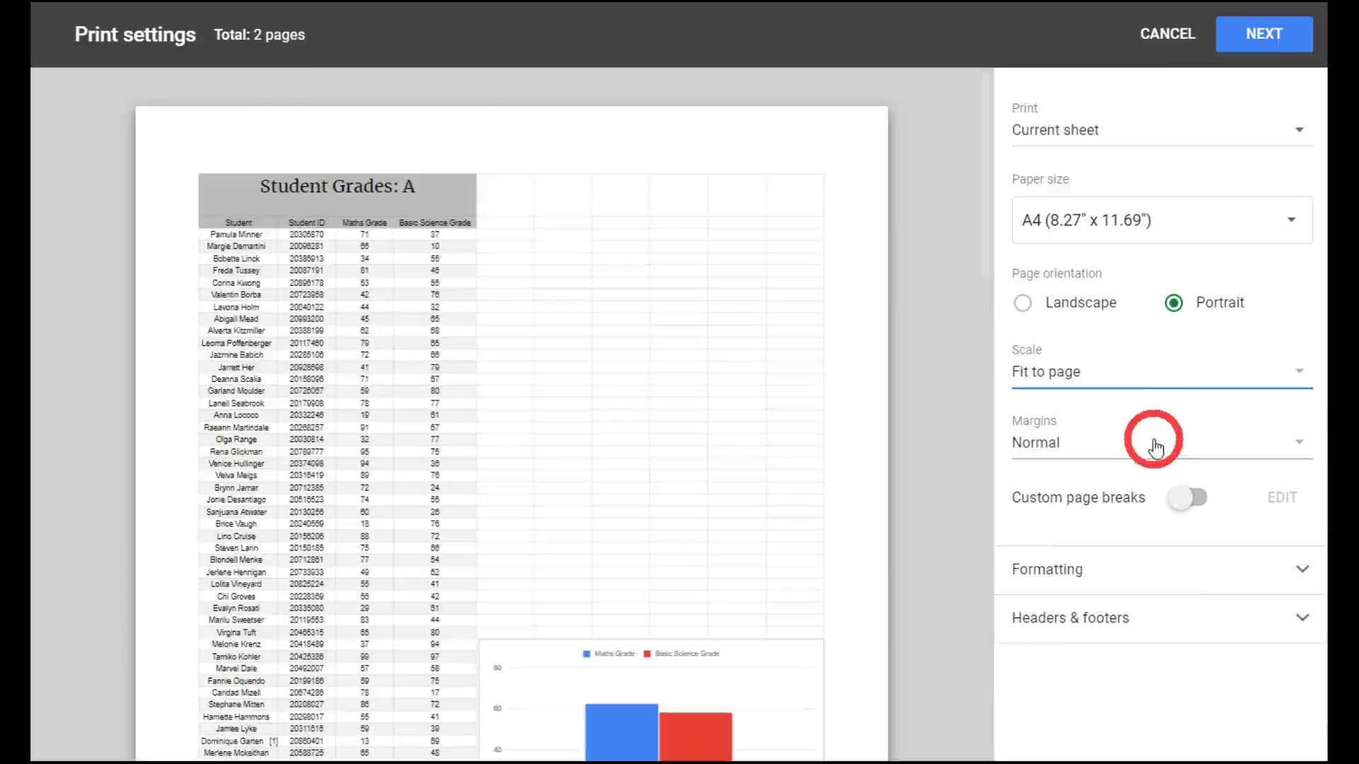
pyautogui.press('Down')
pyautogui.click(1168, 382)
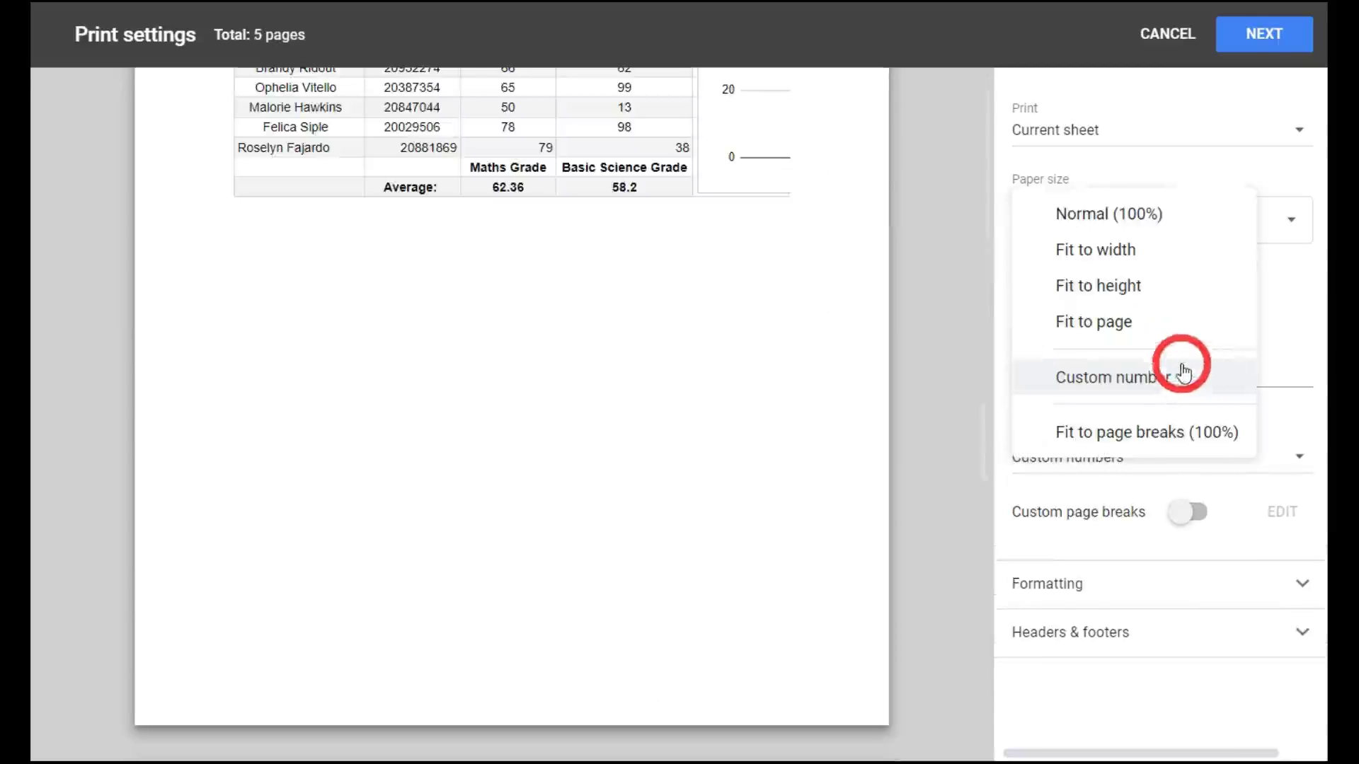
pyautogui.click(1174, 319)
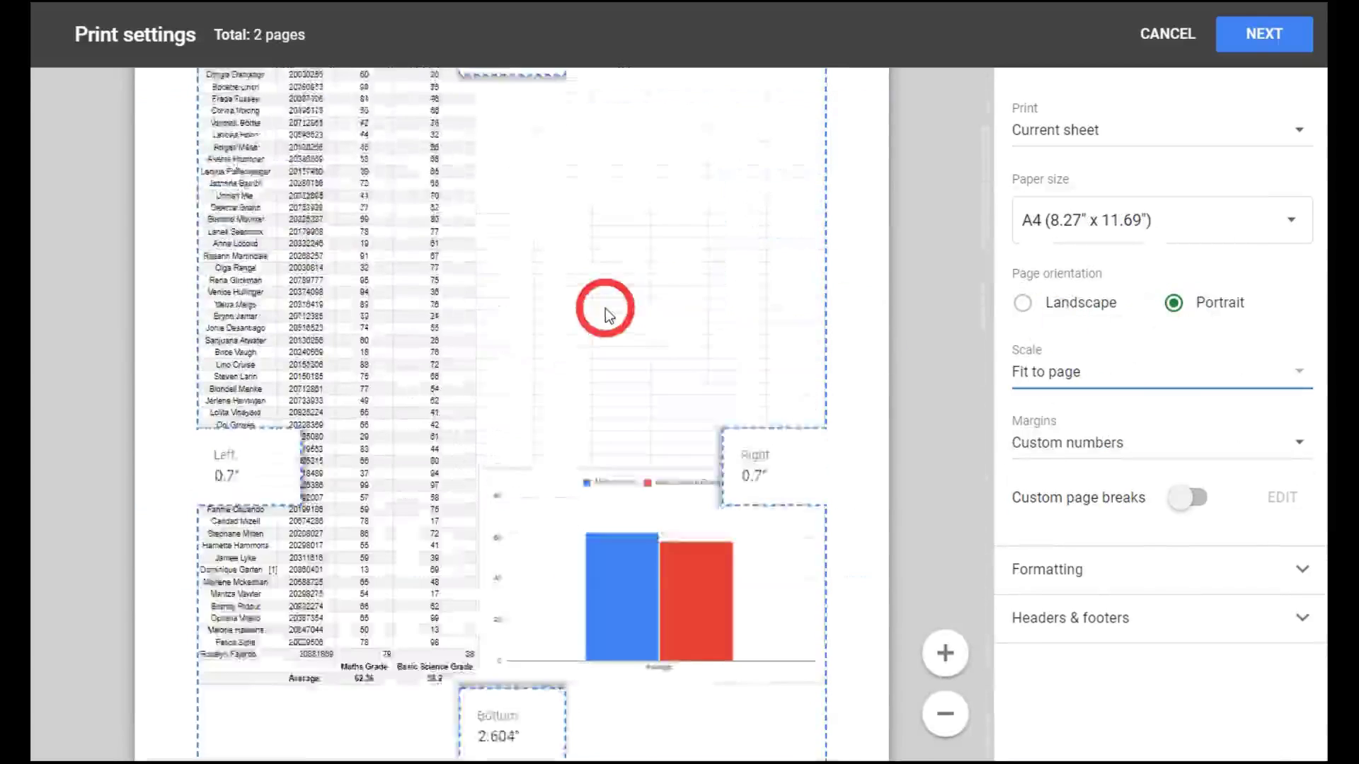
pyautogui.click(1213, 373)
pyautogui.click(1304, 364)
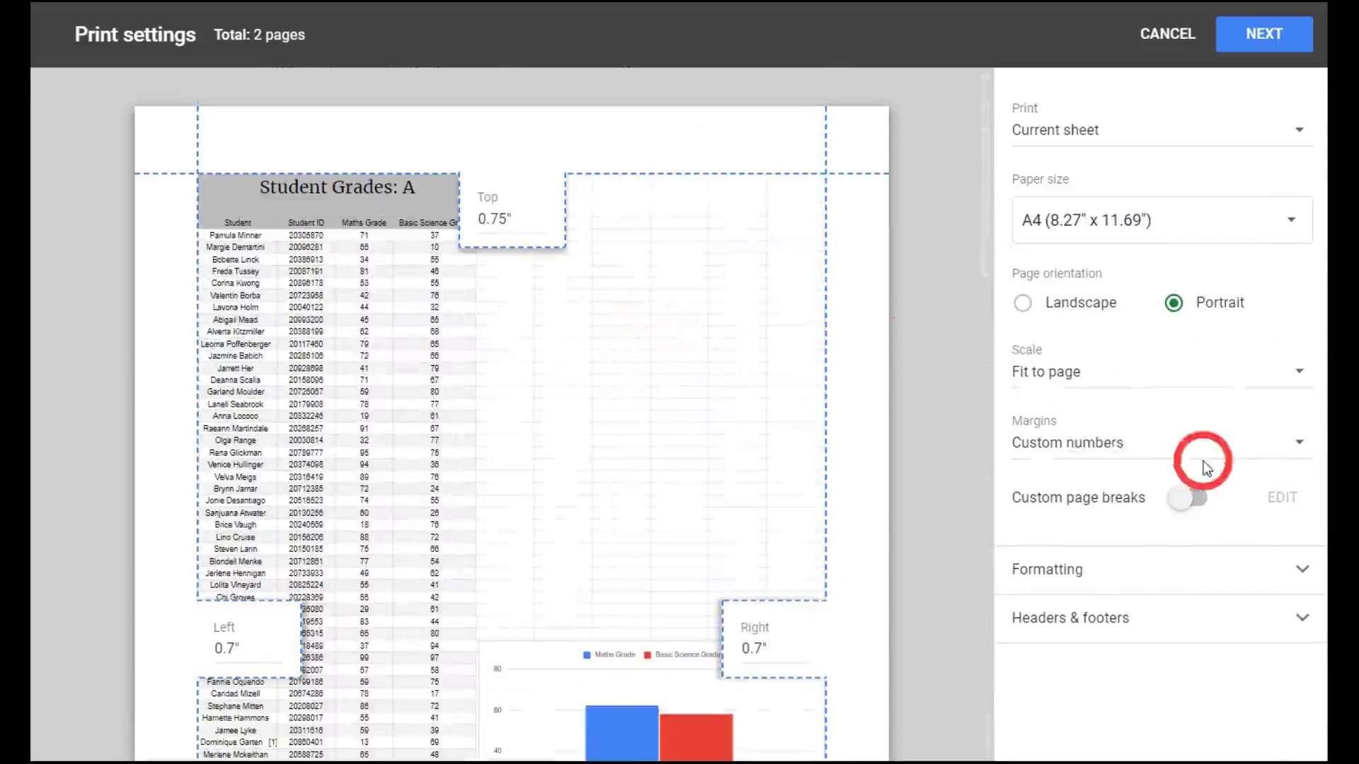
# Drag the top margin to try a custom margin, then switch margins to Normal.
pyautogui.click(1113, 448)
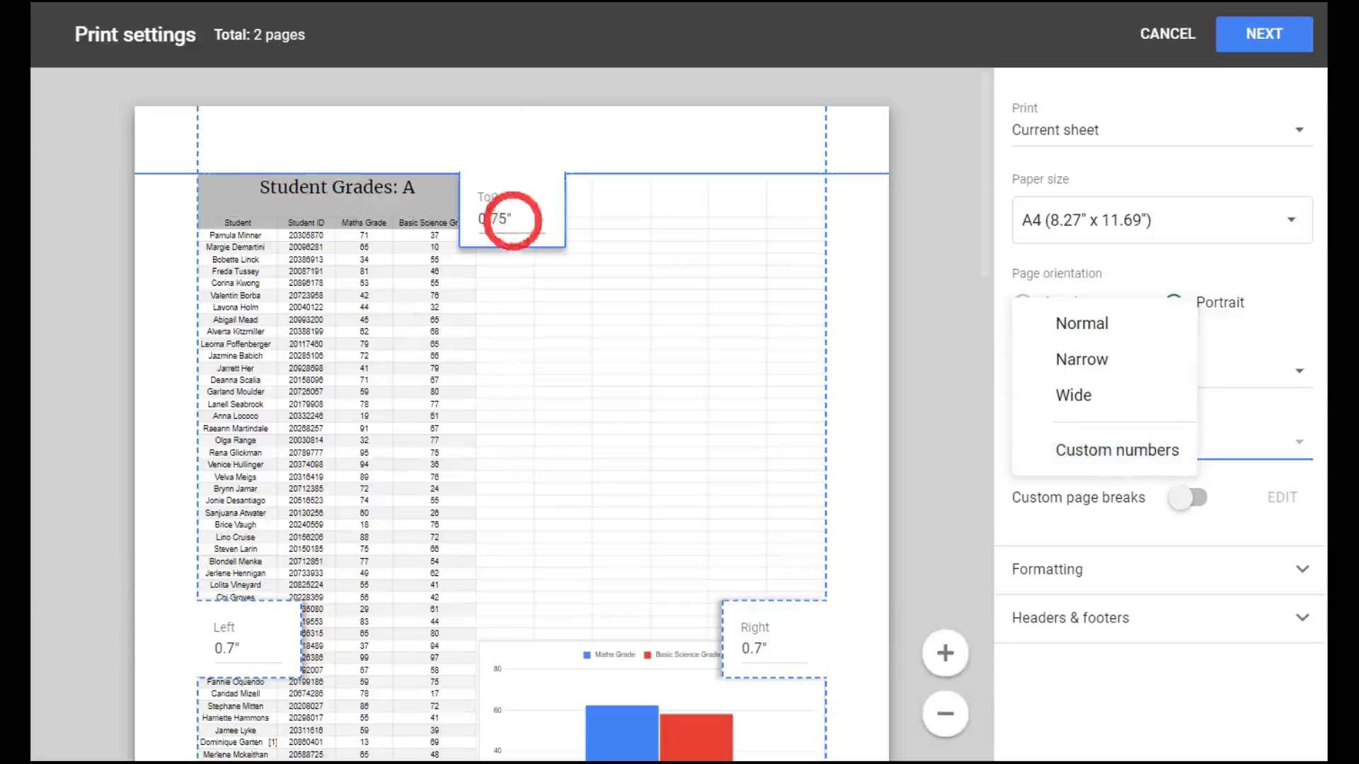
pyautogui.moveTo(512, 180); pyautogui.dragTo(527, 120)
pyautogui.click(522, 189)
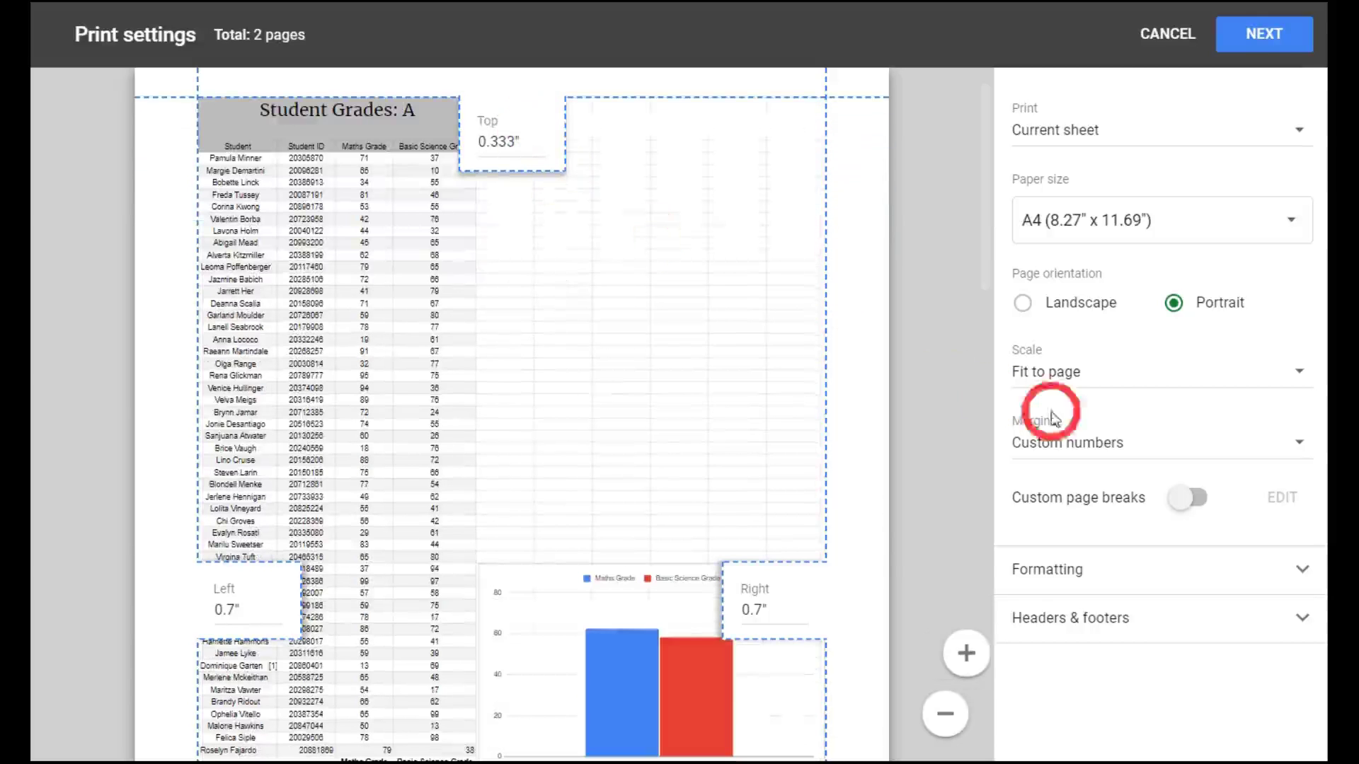
pyautogui.click(1124, 449)
pyautogui.click(1138, 318)
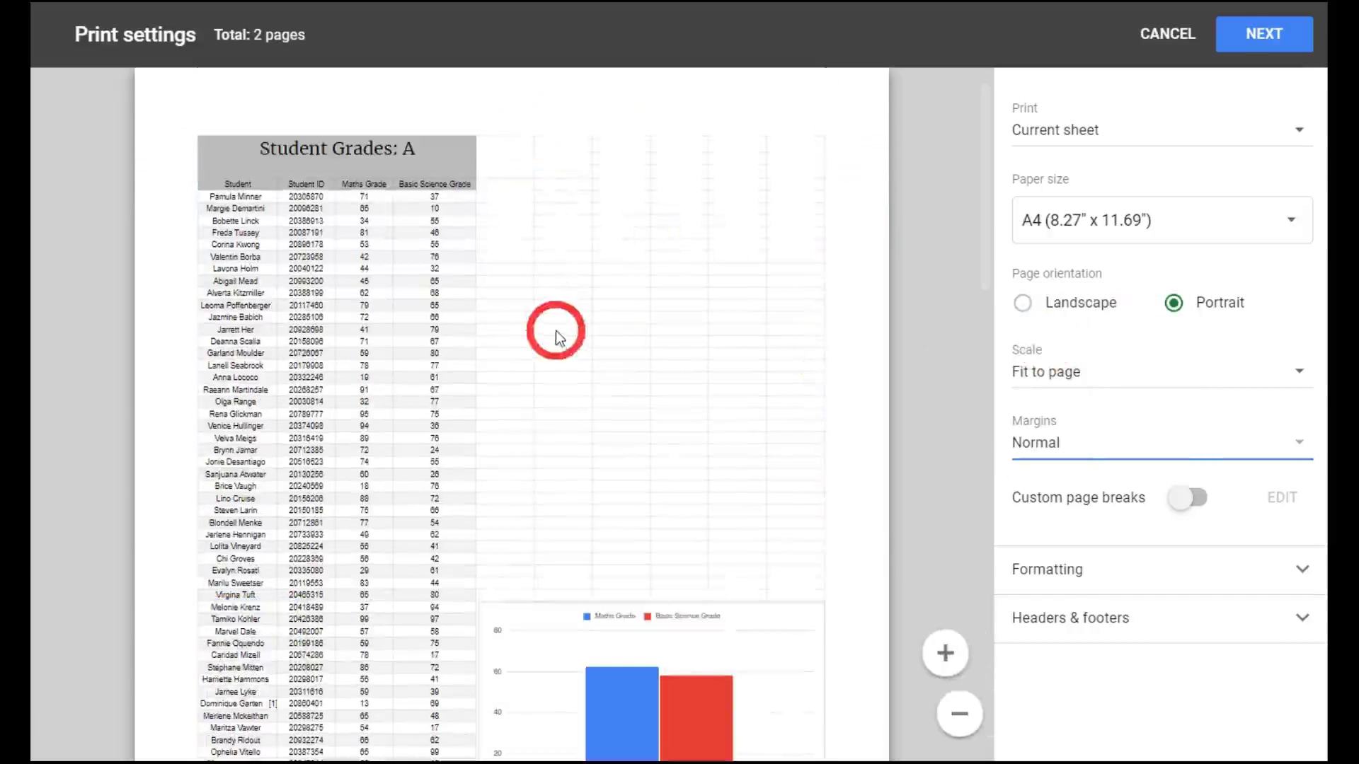
pyautogui.scroll(-10, 552, 309)
pyautogui.scroll(10, 553, 310)
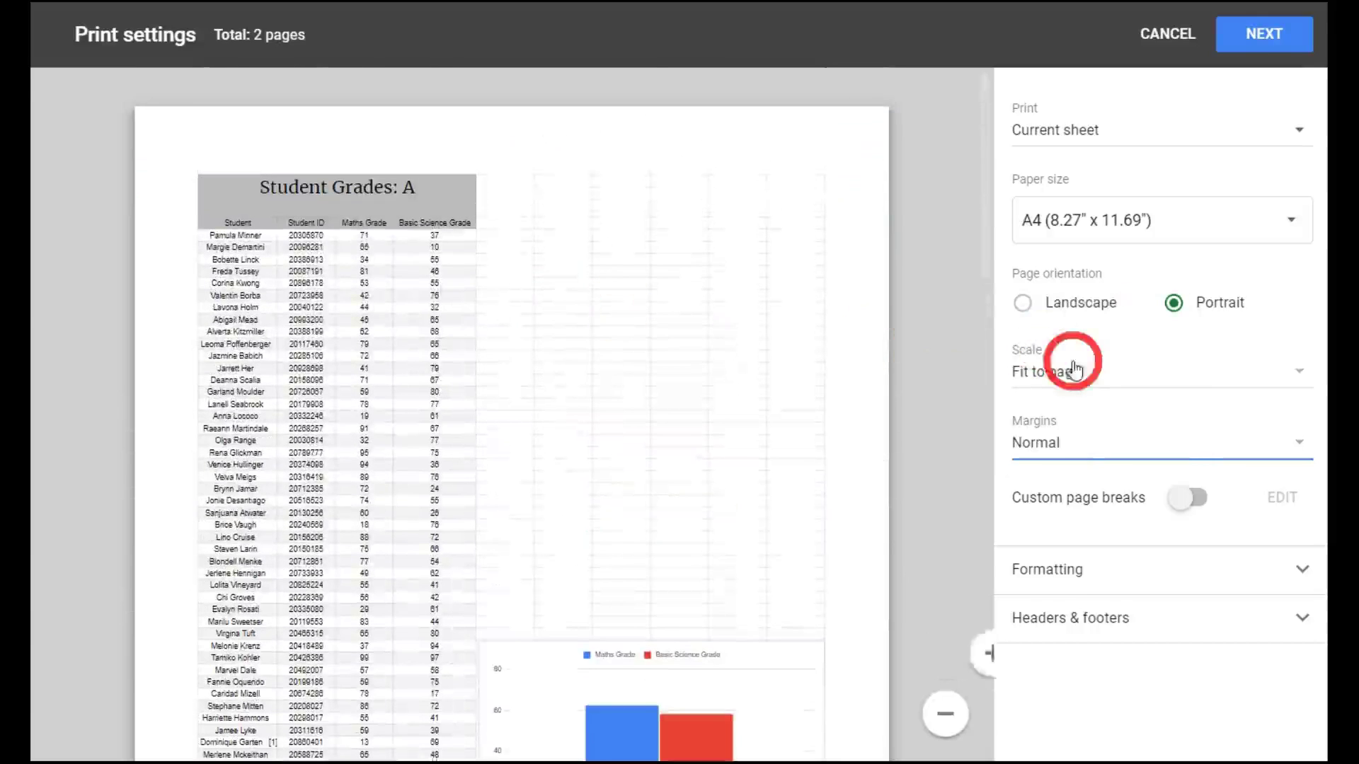
# Try Narrow and Wide margins, return to Normal, and toggle custom page breaks on and off.
pyautogui.click(1067, 435)
pyautogui.click(1086, 488)
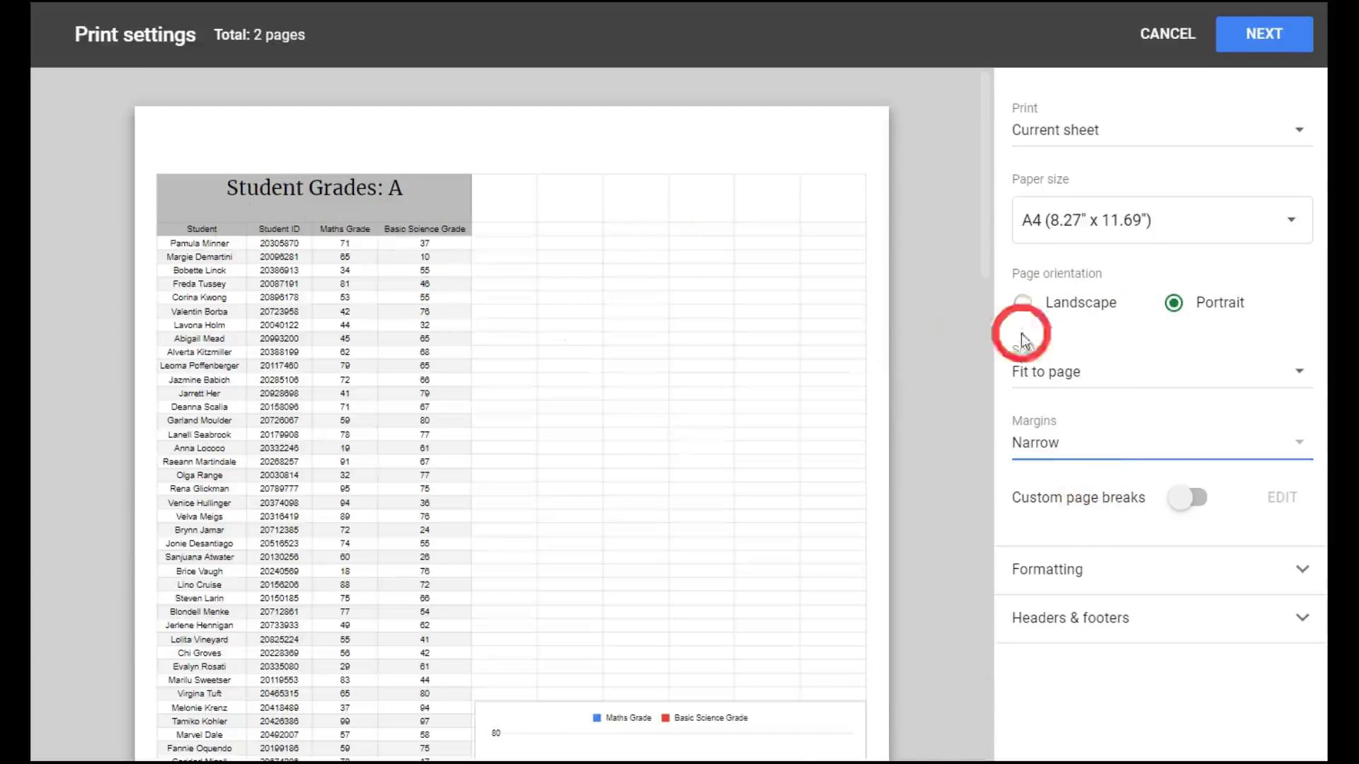
pyautogui.click(1182, 441)
pyautogui.click(1106, 493)
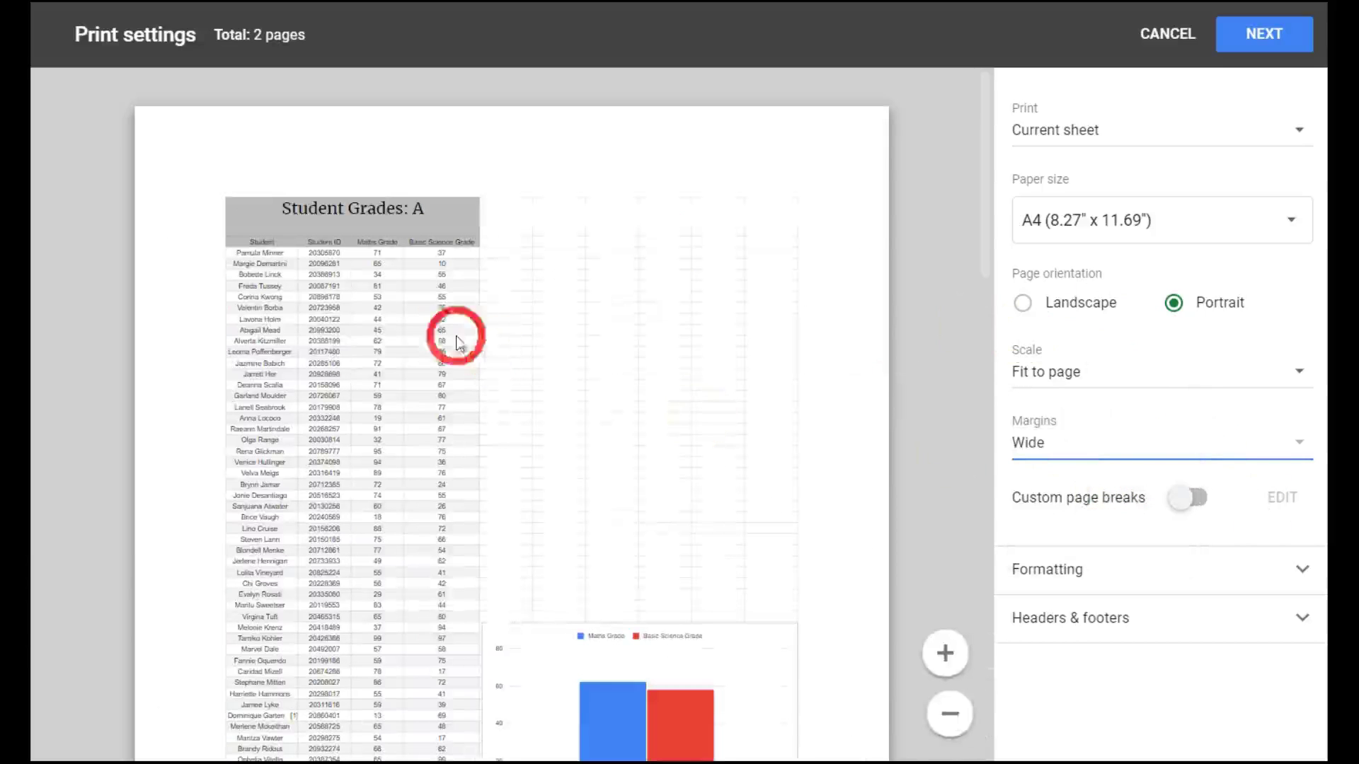
pyautogui.click(1085, 448)
pyautogui.click(1097, 389)
pyautogui.click(1203, 498)
pyautogui.click(1201, 499)
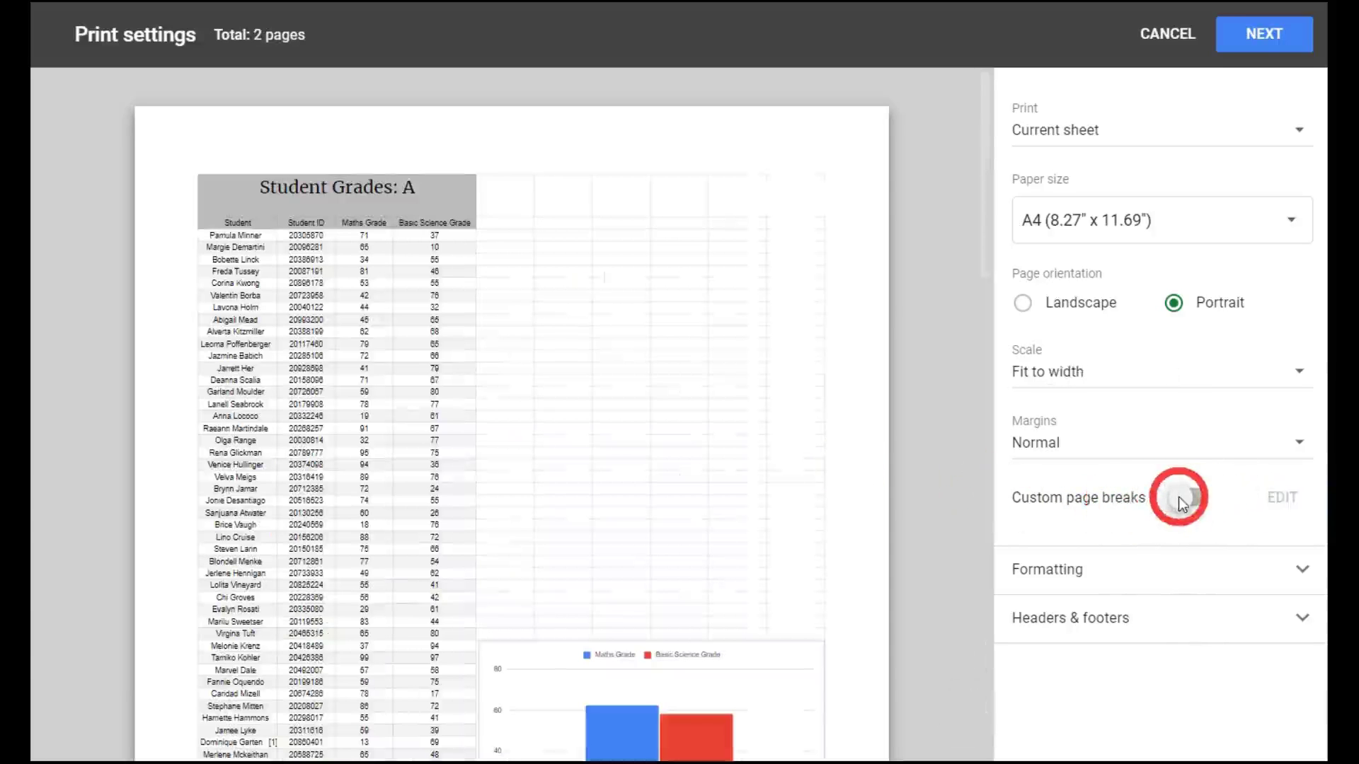
# Enable custom page breaks, move the first break to after row 24, and adjust the vertical break.
pyautogui.click(1179, 497)
pyautogui.click(1277, 504)
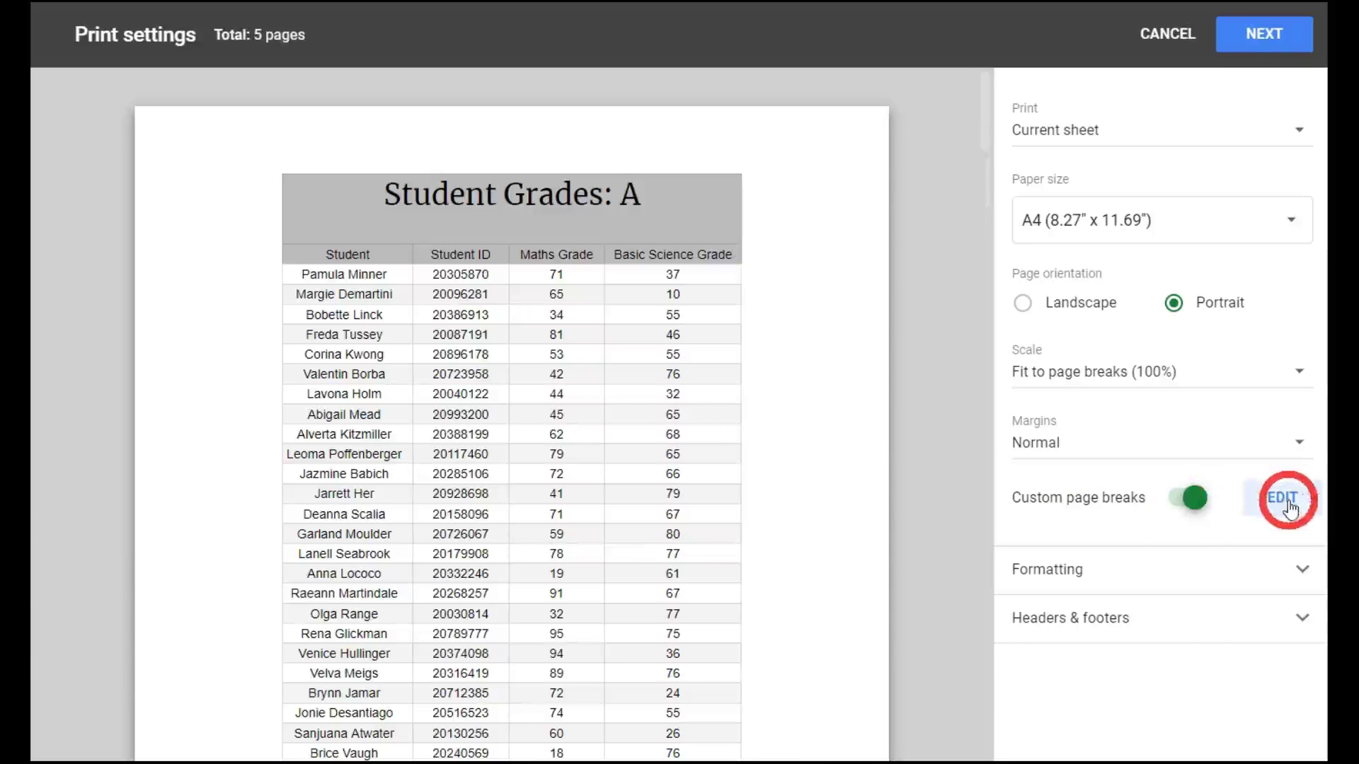
pyautogui.scroll(-7, 753, 306)
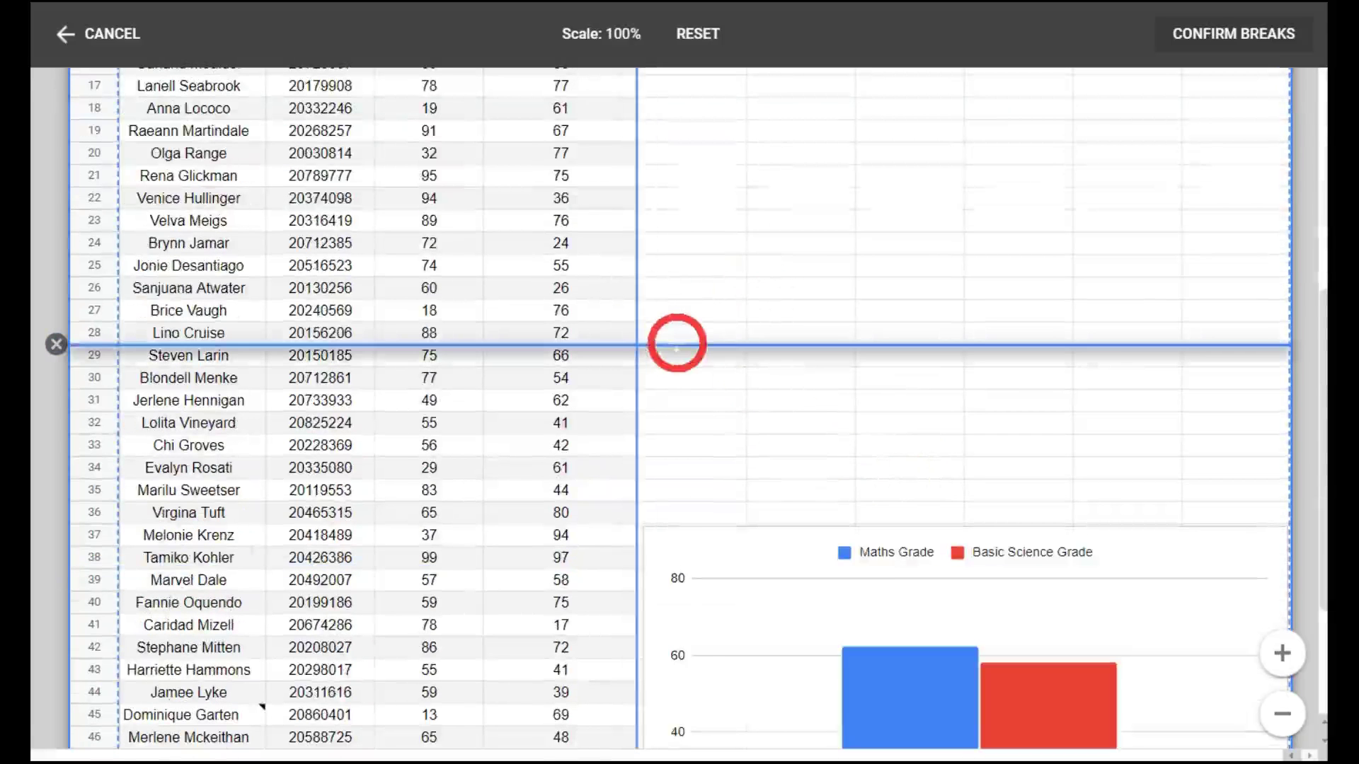
pyautogui.moveTo(679, 342); pyautogui.dragTo(678, 253)
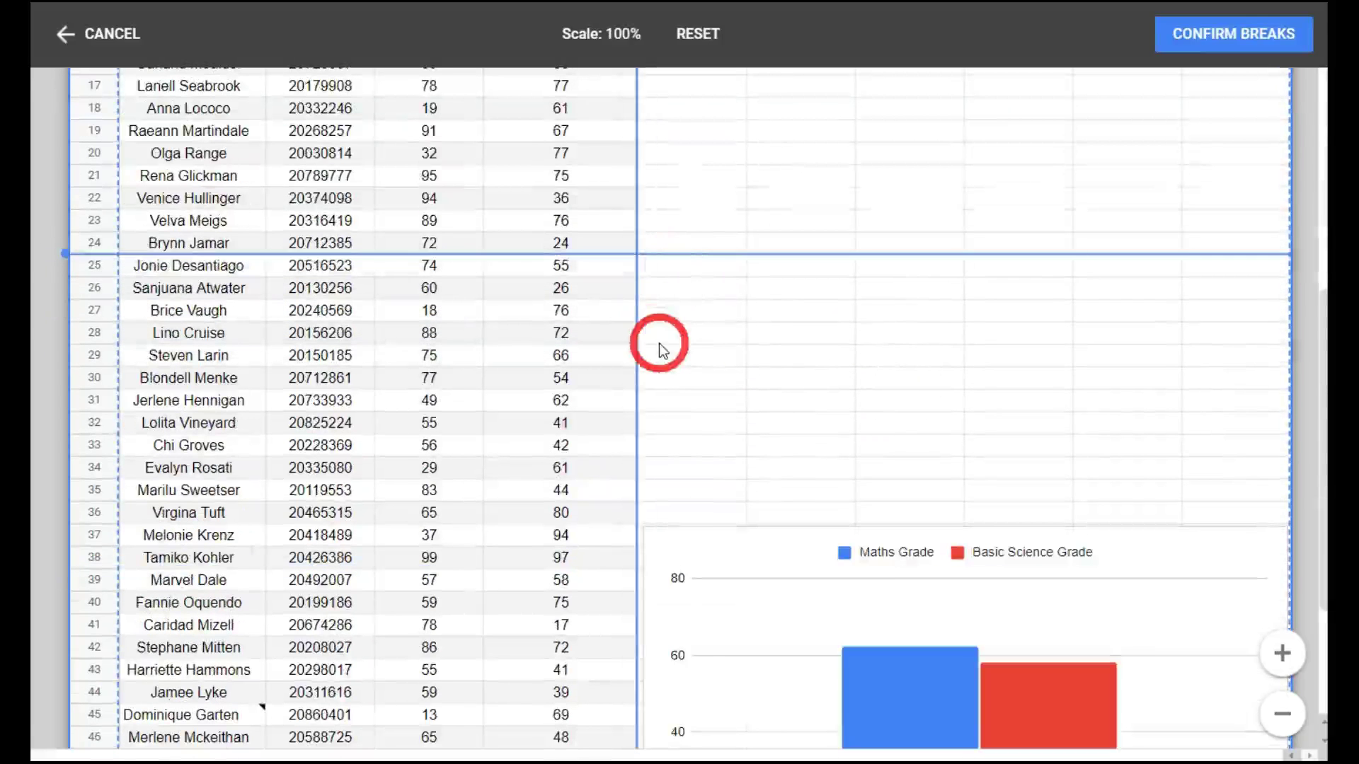
pyautogui.scroll(-4, 660, 342)
pyautogui.scroll(12, 659, 342)
pyautogui.scroll(-3, 661, 343)
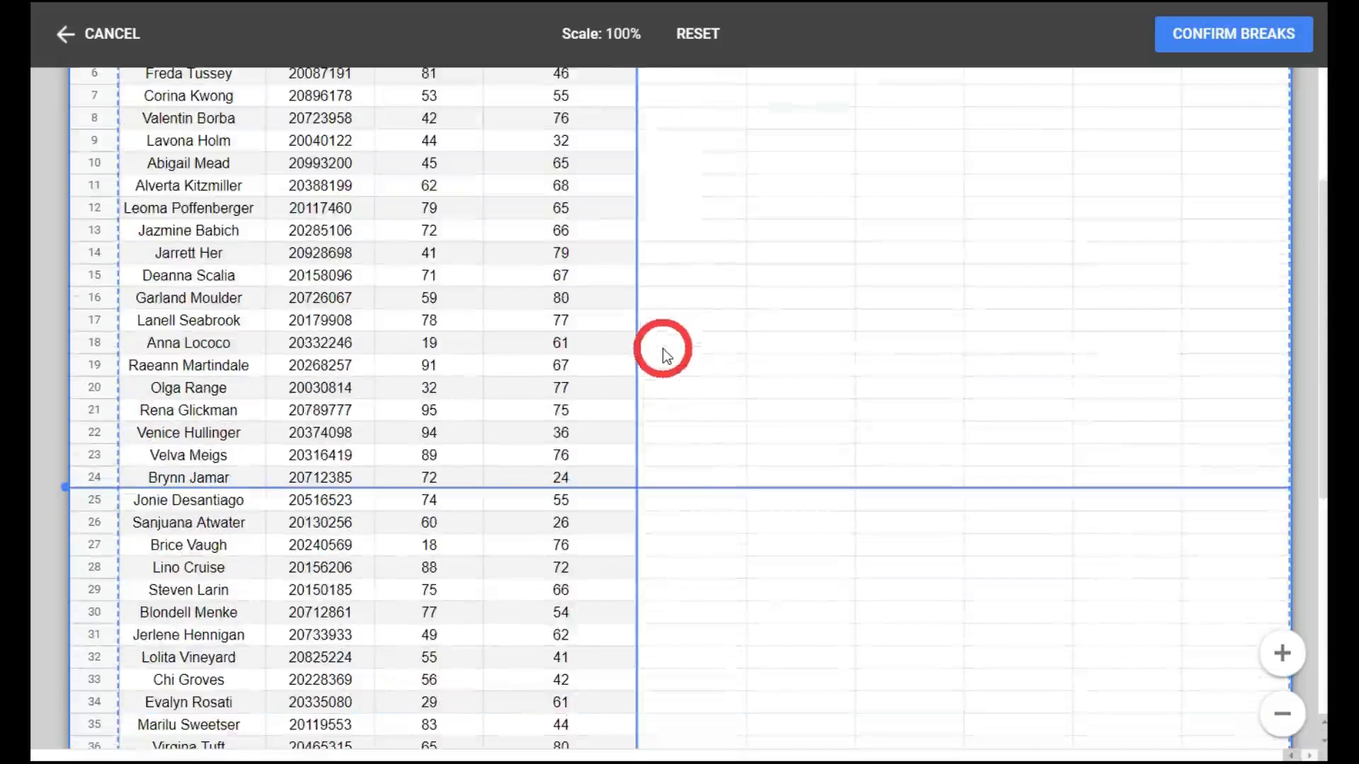
pyautogui.moveTo(637, 428)
pyautogui.mouseDown()
pyautogui.moveTo(666, 427)
pyautogui.moveTo(637, 426)
pyautogui.mouseUp()
pyautogui.moveTo(1302, 389)
pyautogui.mouseDown()
pyautogui.moveTo(955, 388)
pyautogui.moveTo(1291, 407)
pyautogui.mouseUp()
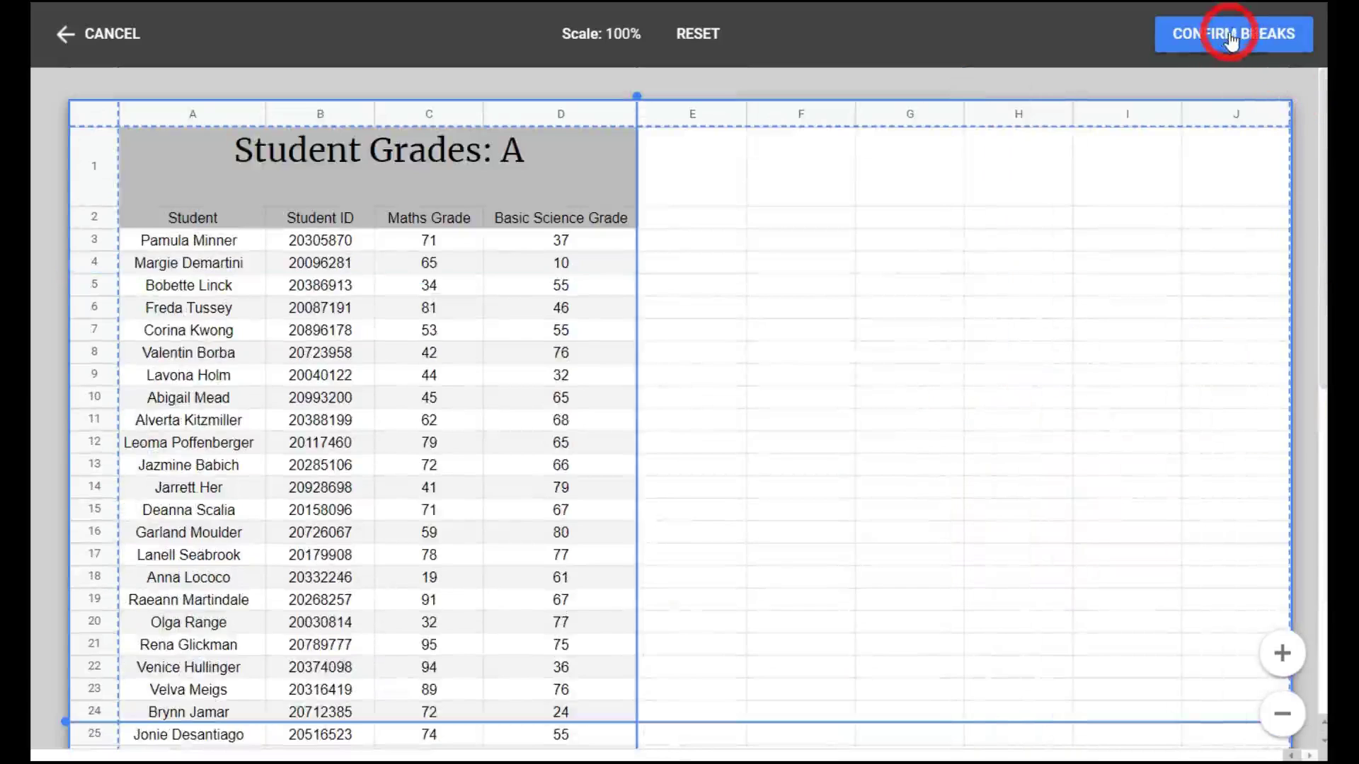
# Confirm the edited page breaks and turn off Show gridlines under Formatting.
pyautogui.click(1222, 46)
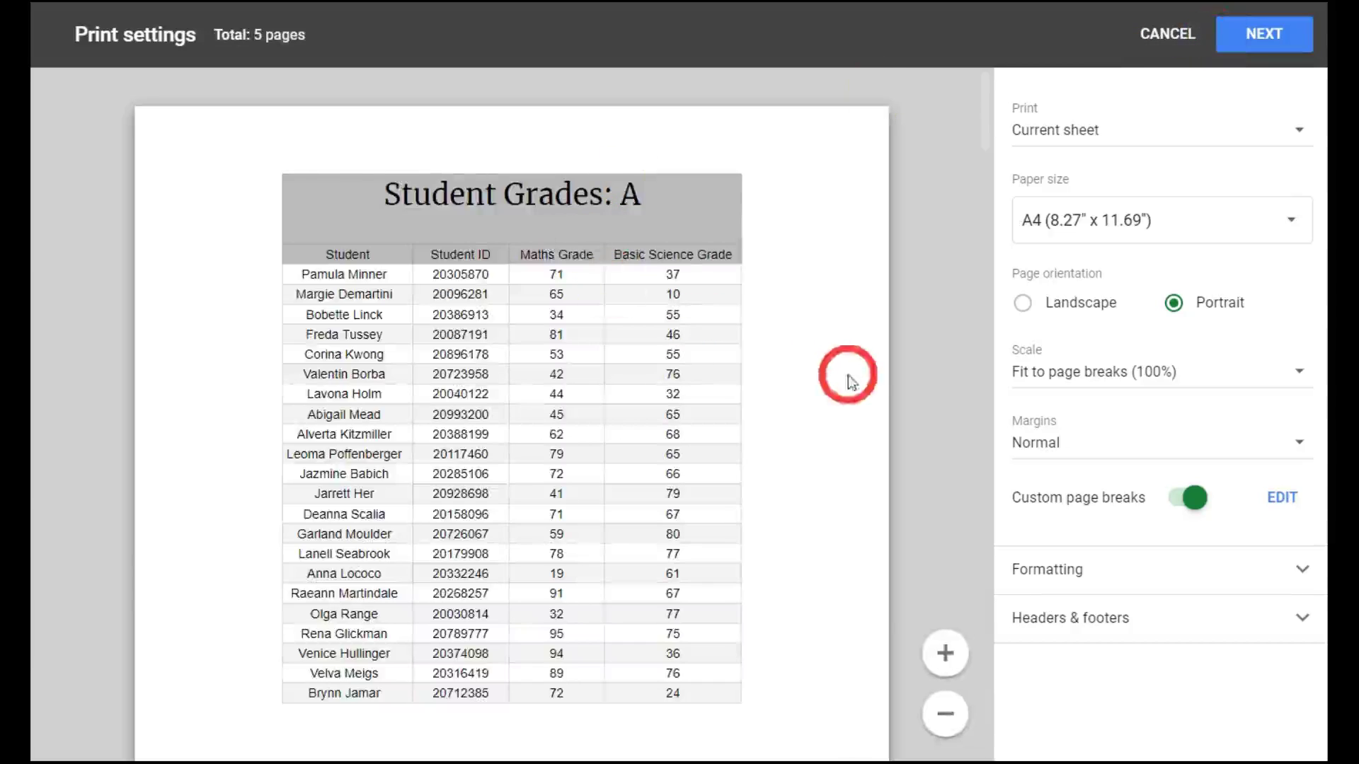
pyautogui.scroll(-4, 849, 376)
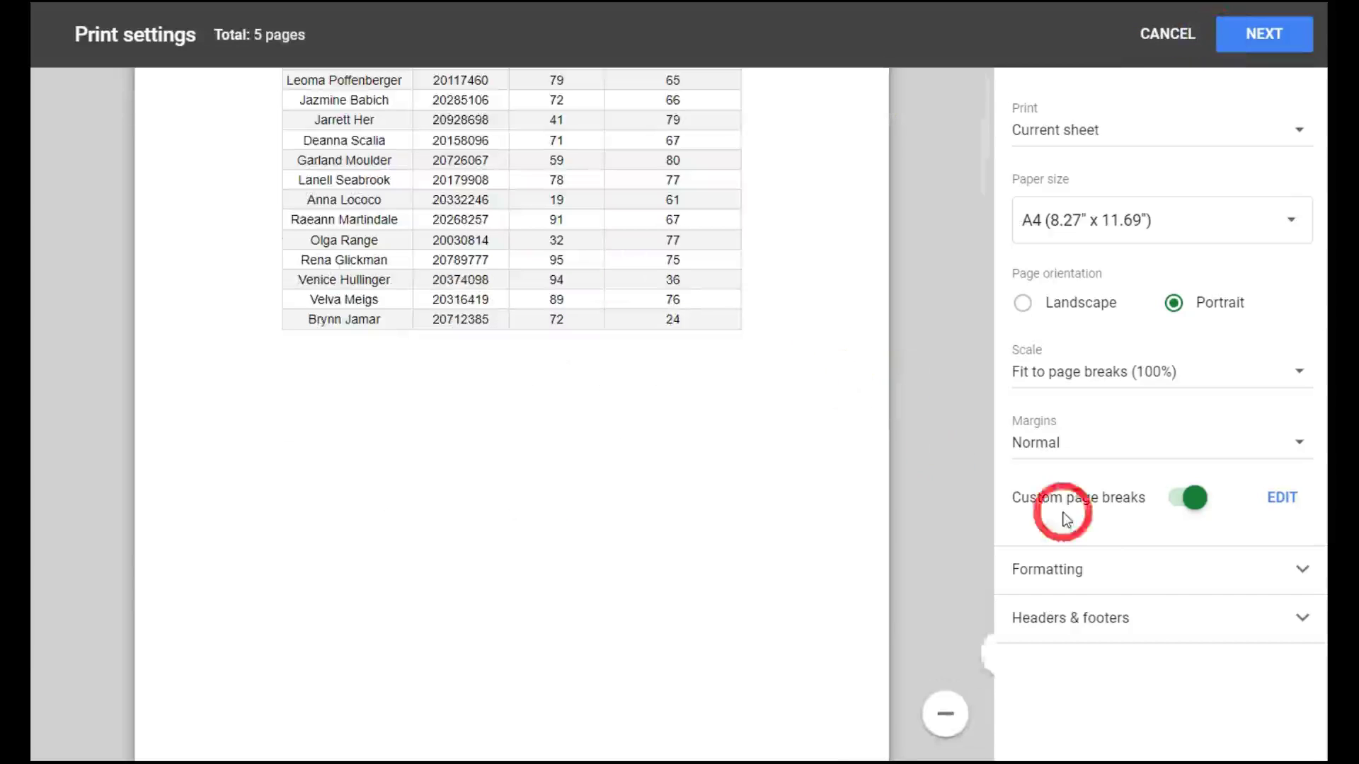
pyautogui.click(1286, 574)
pyautogui.scroll(5, 736, 437)
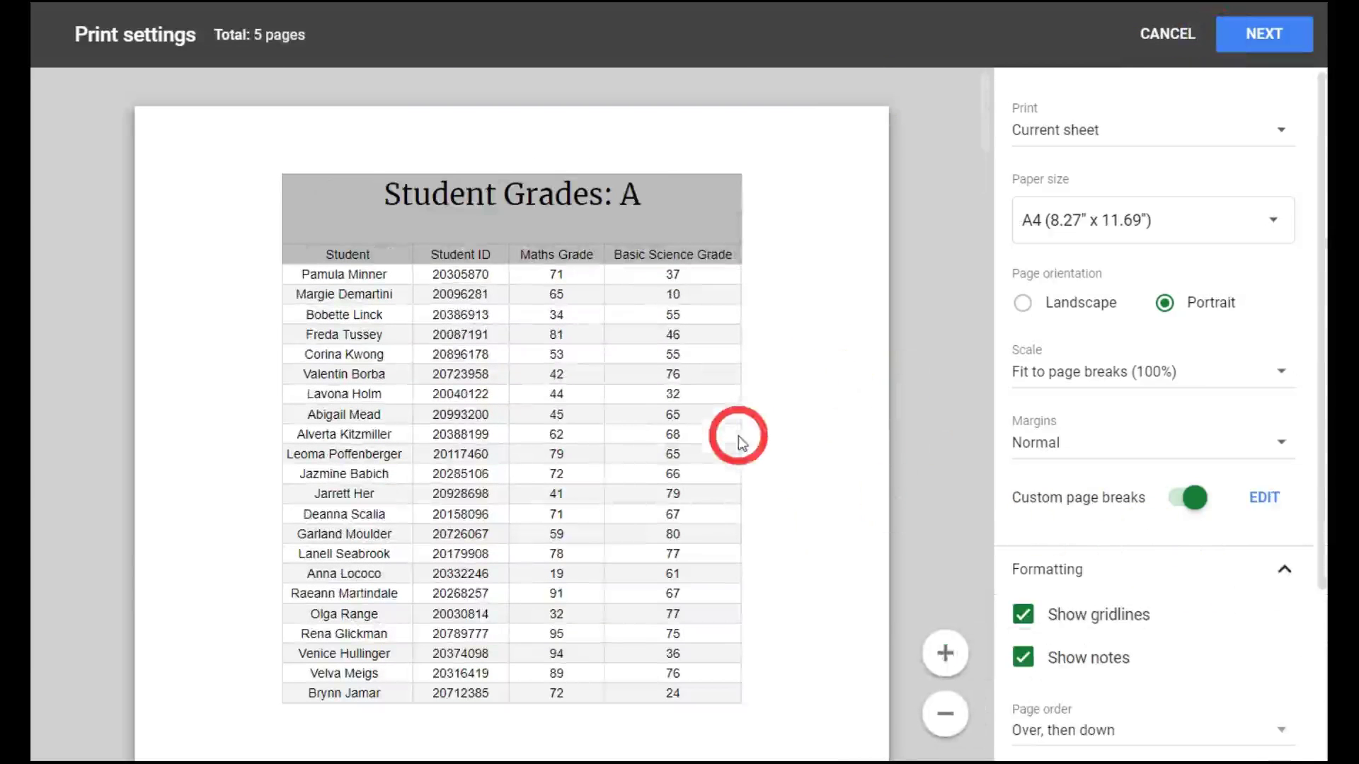
pyautogui.click(1023, 617)
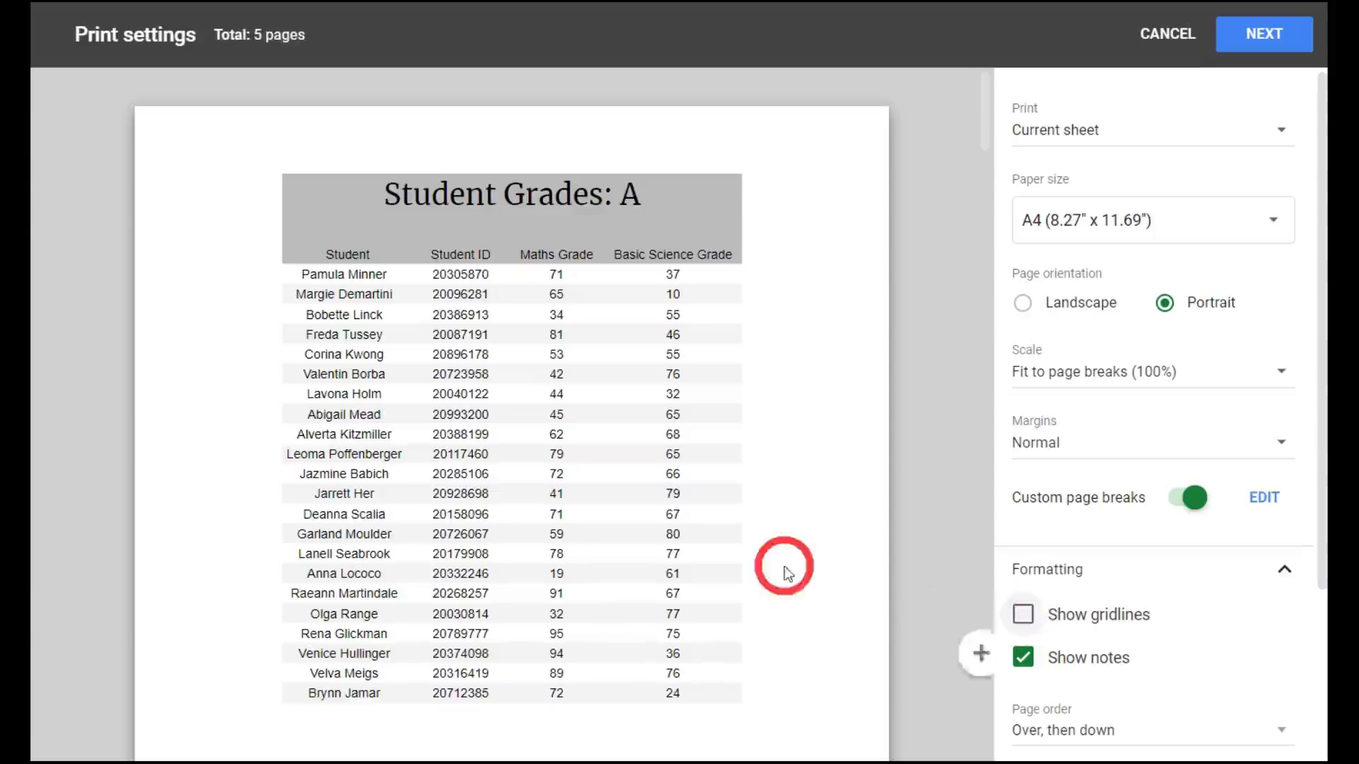
pyautogui.click(1026, 617)
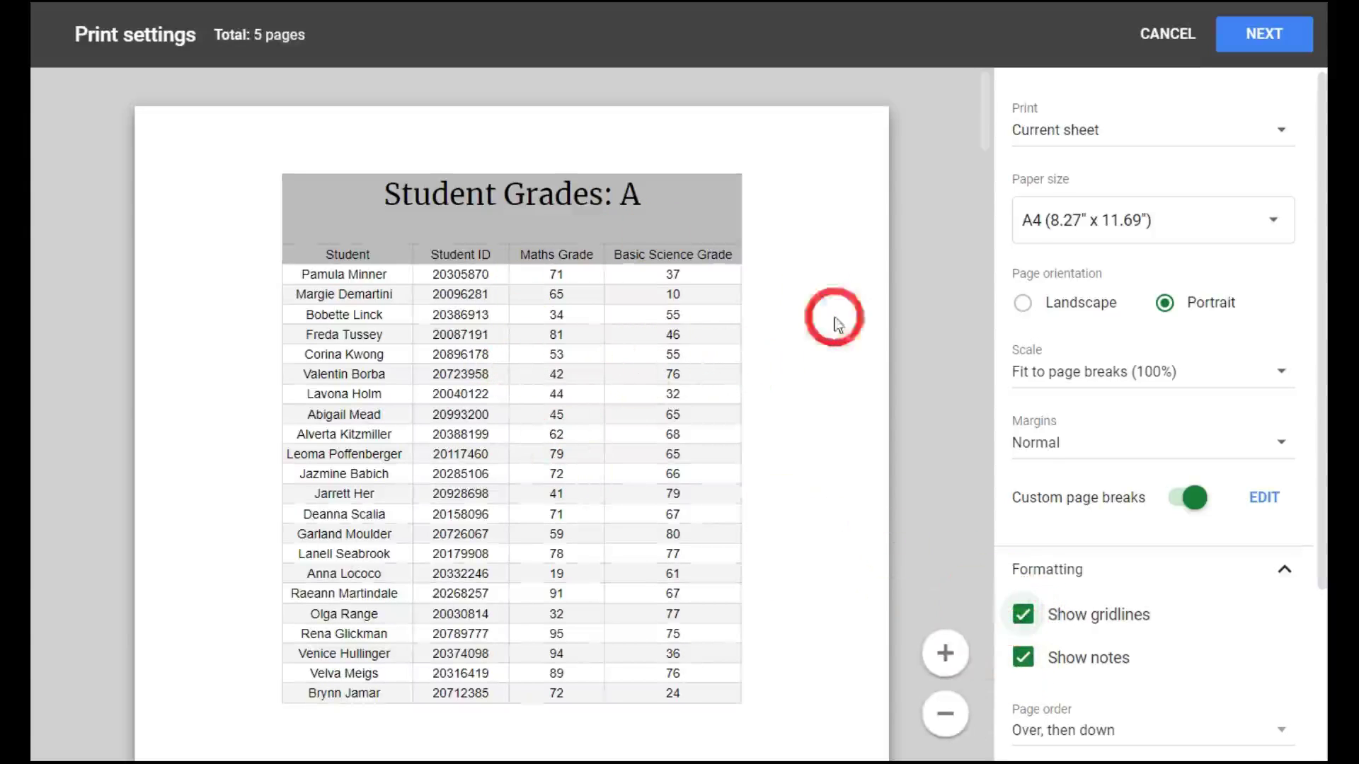
pyautogui.scroll(-6, 692, 491)
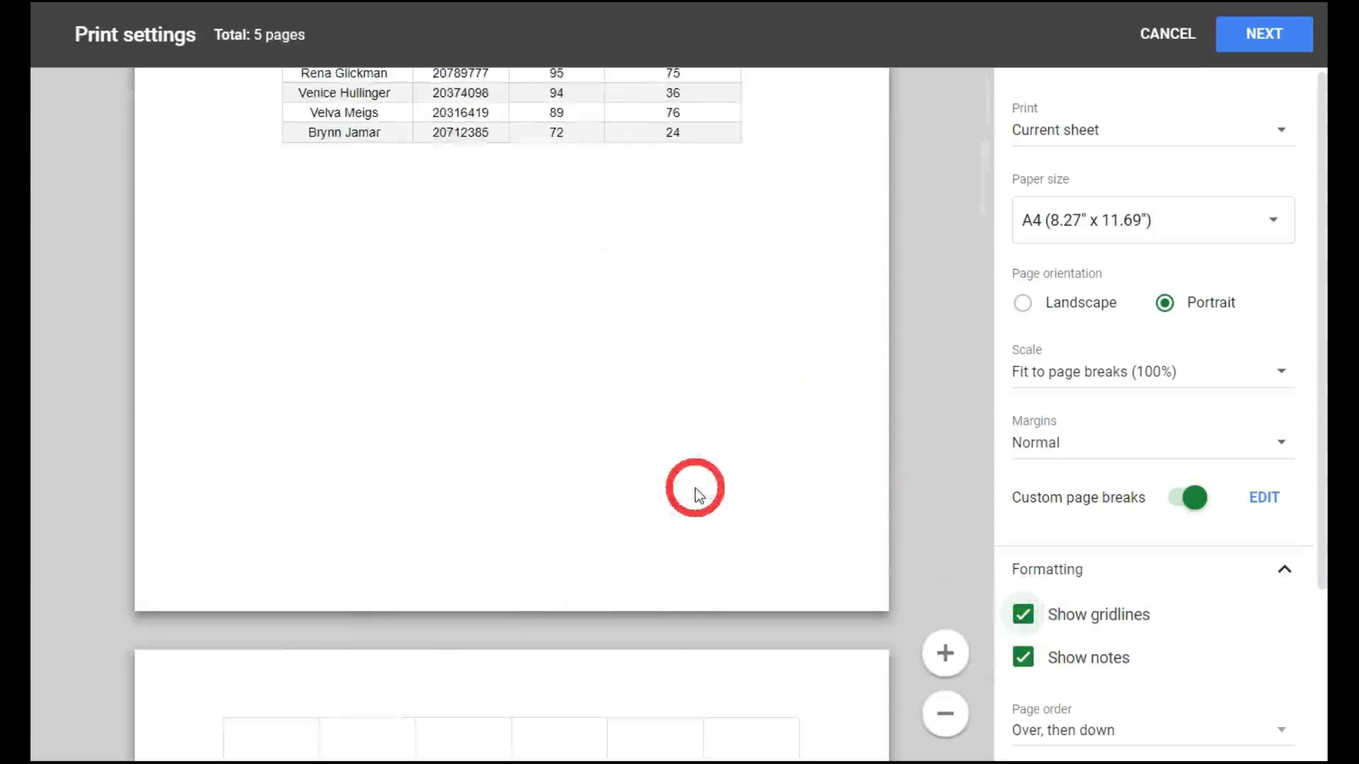
pyautogui.scroll(6, 693, 491)
pyautogui.click(1024, 613)
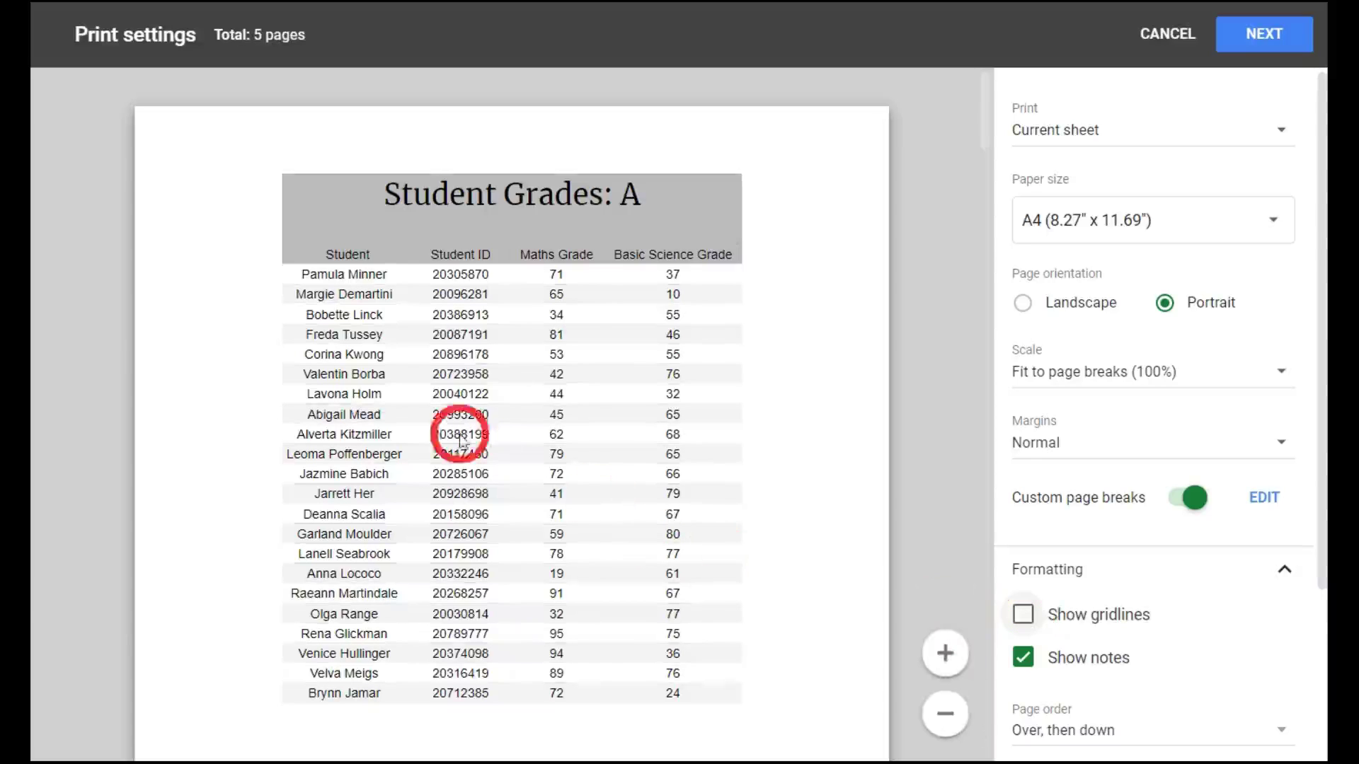
pyautogui.scroll(-5, 606, 456)
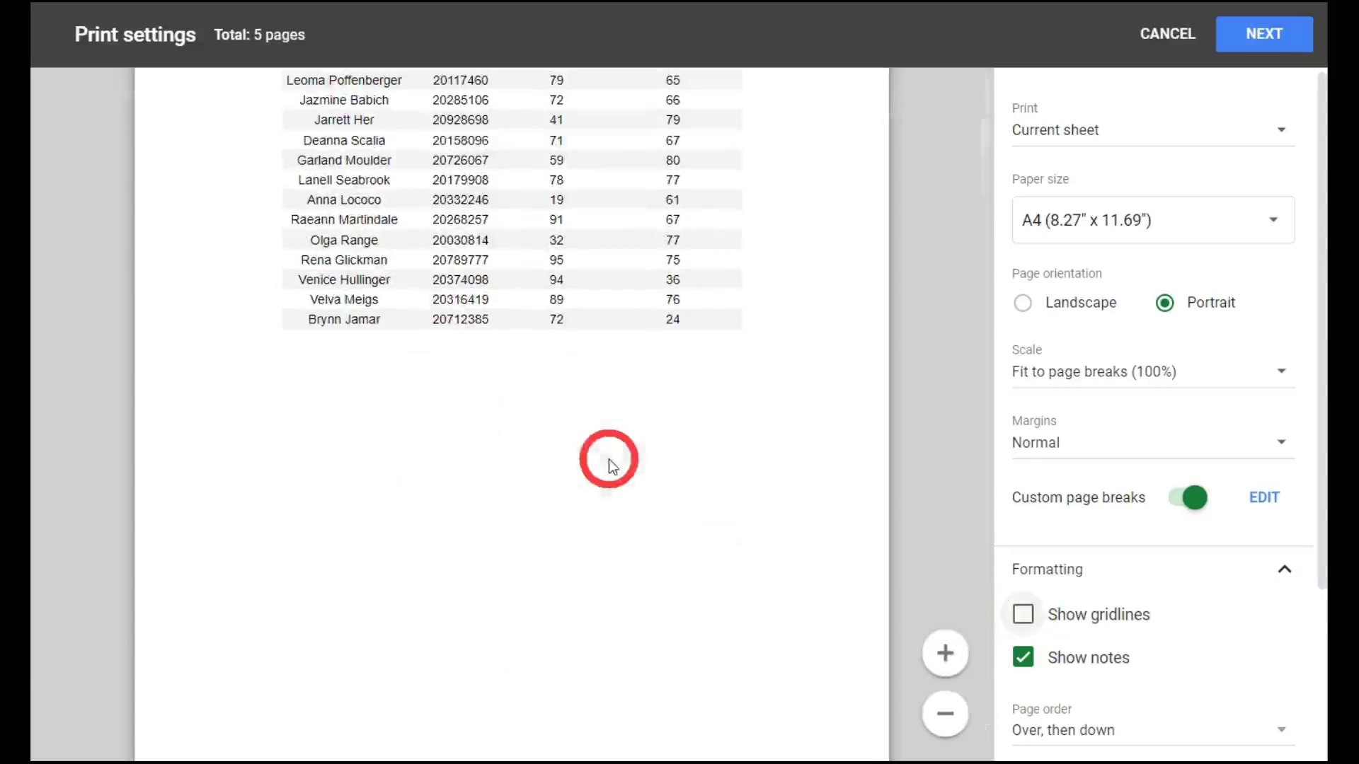
pyautogui.scroll(5, 598, 435)
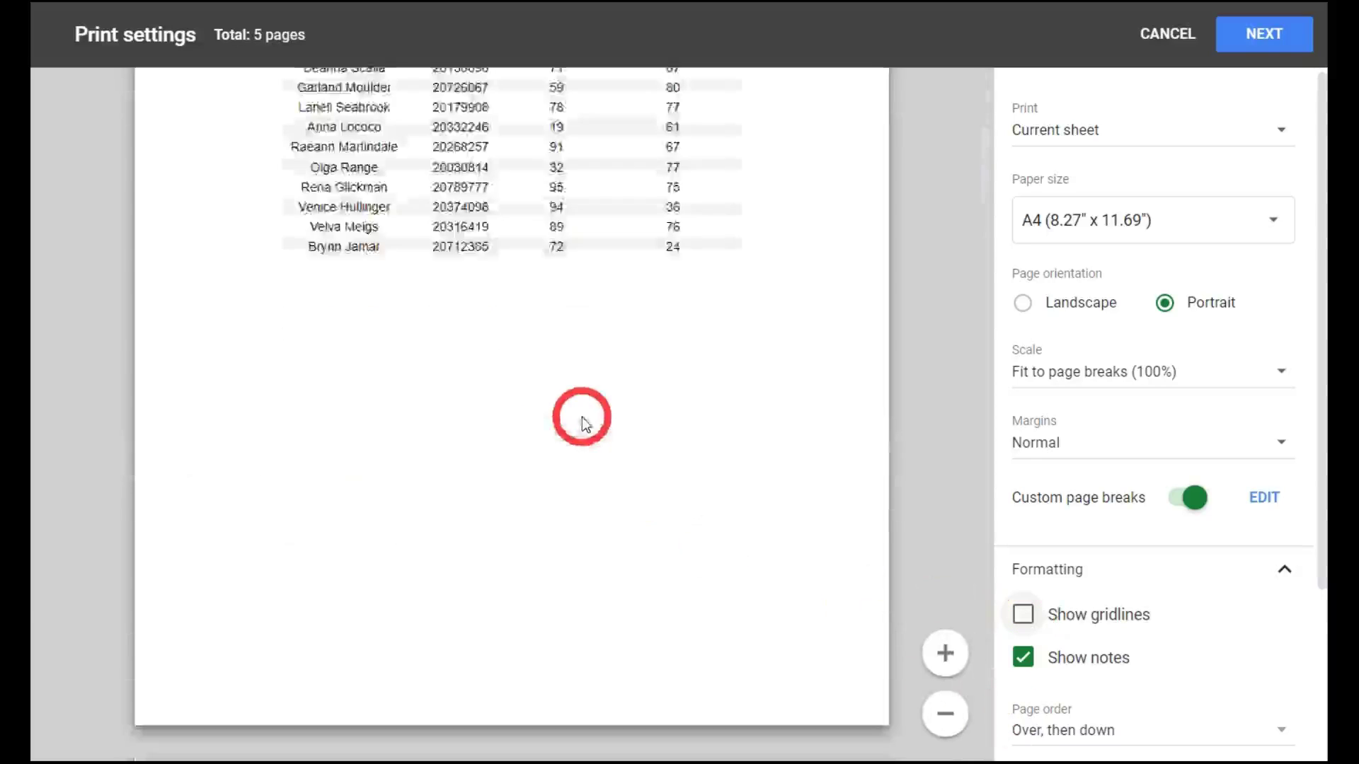
# Cancel print settings, check the note in A45, and reopen print settings from the toolbar.
pyautogui.click(1153, 36)
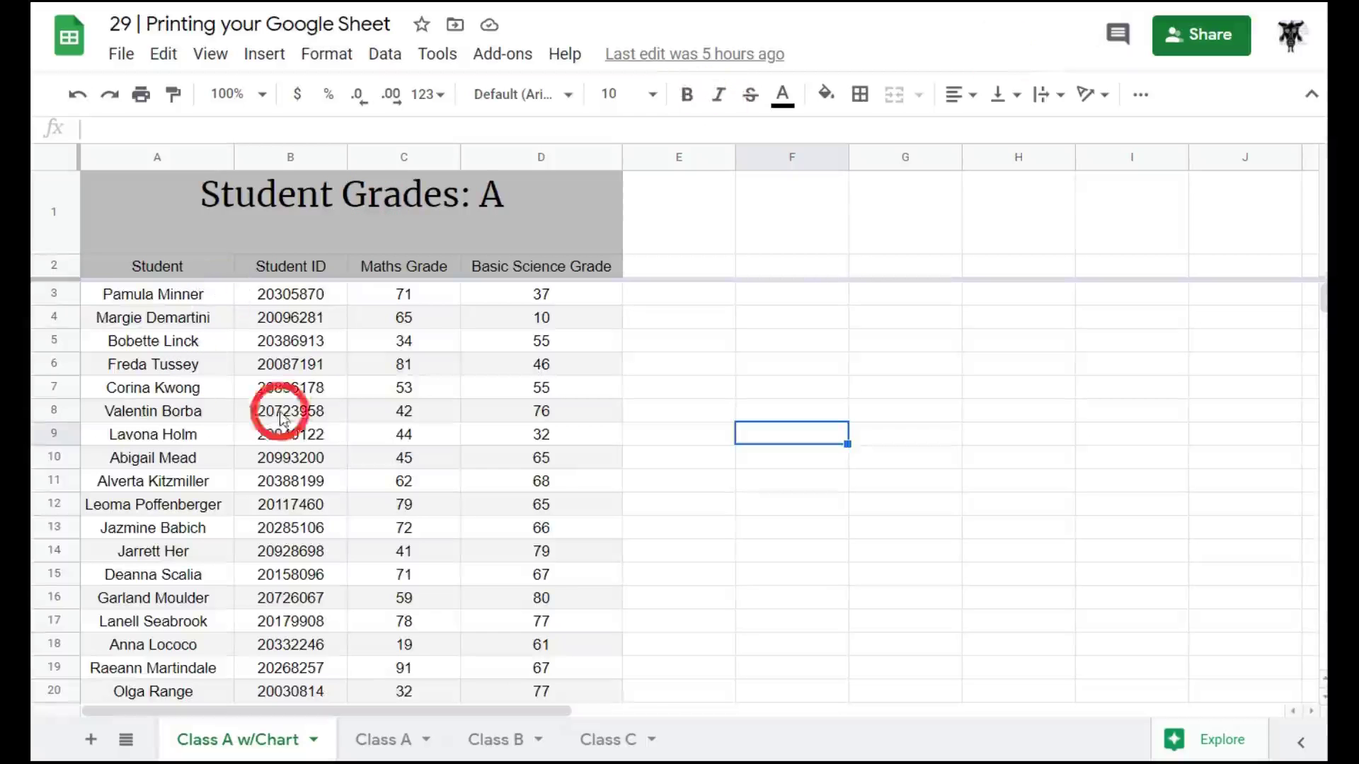
pyautogui.scroll(-10, 364, 434)
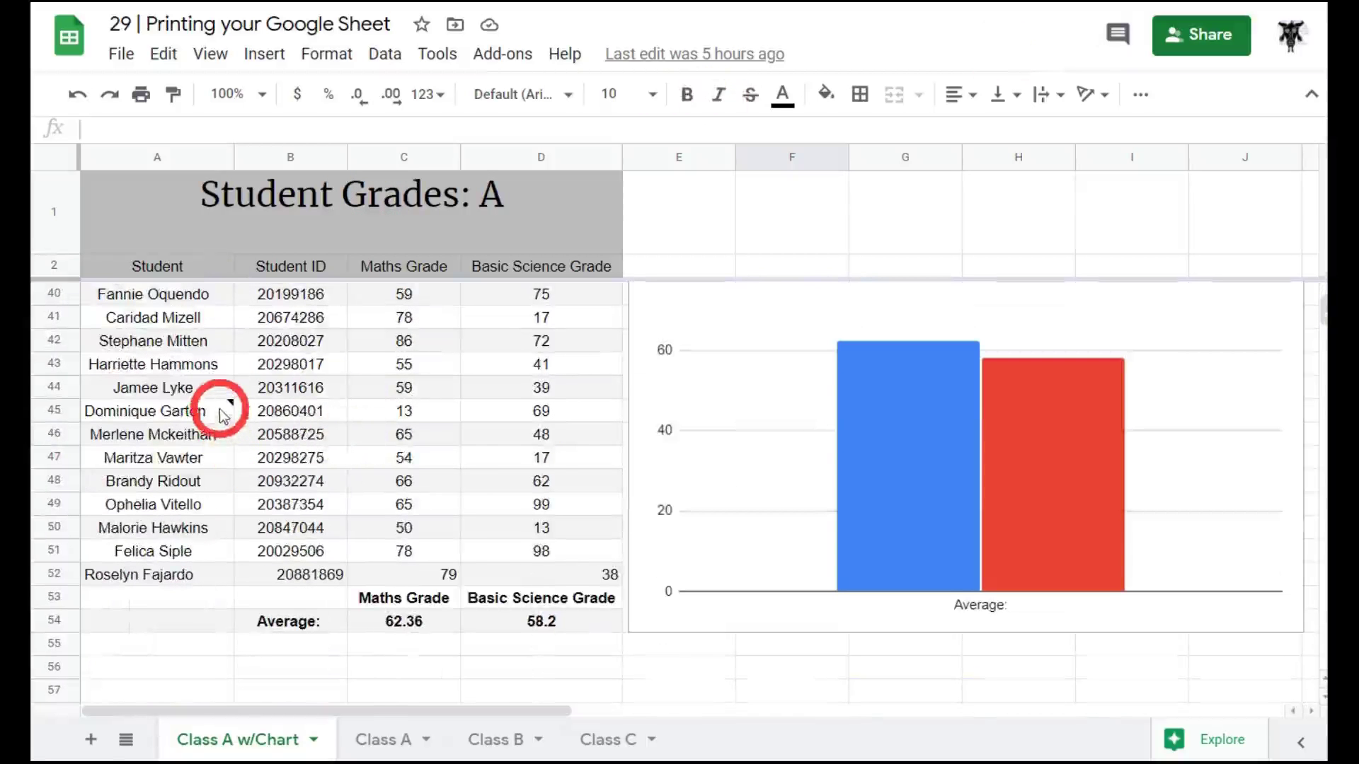
pyautogui.moveTo(235, 406)
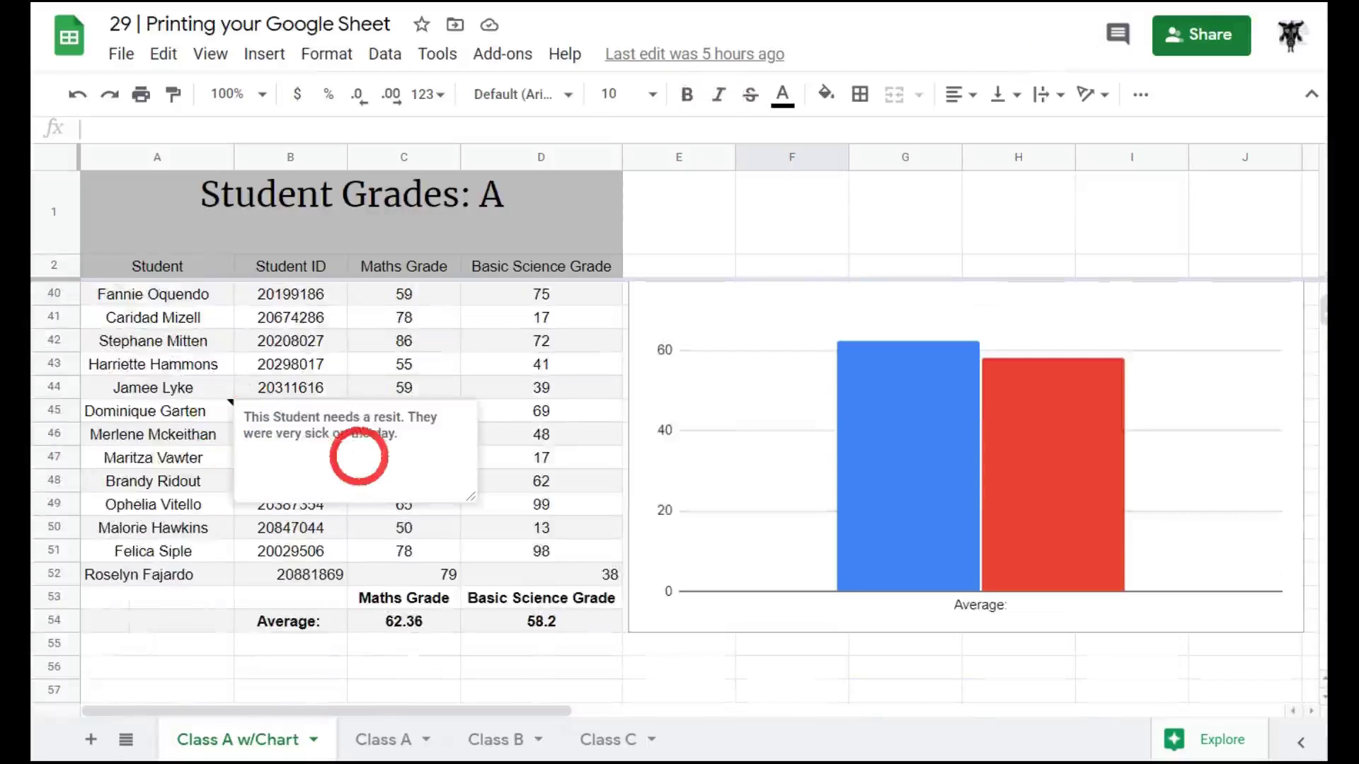
pyautogui.scroll(10, 409, 364)
pyautogui.click(141, 94)
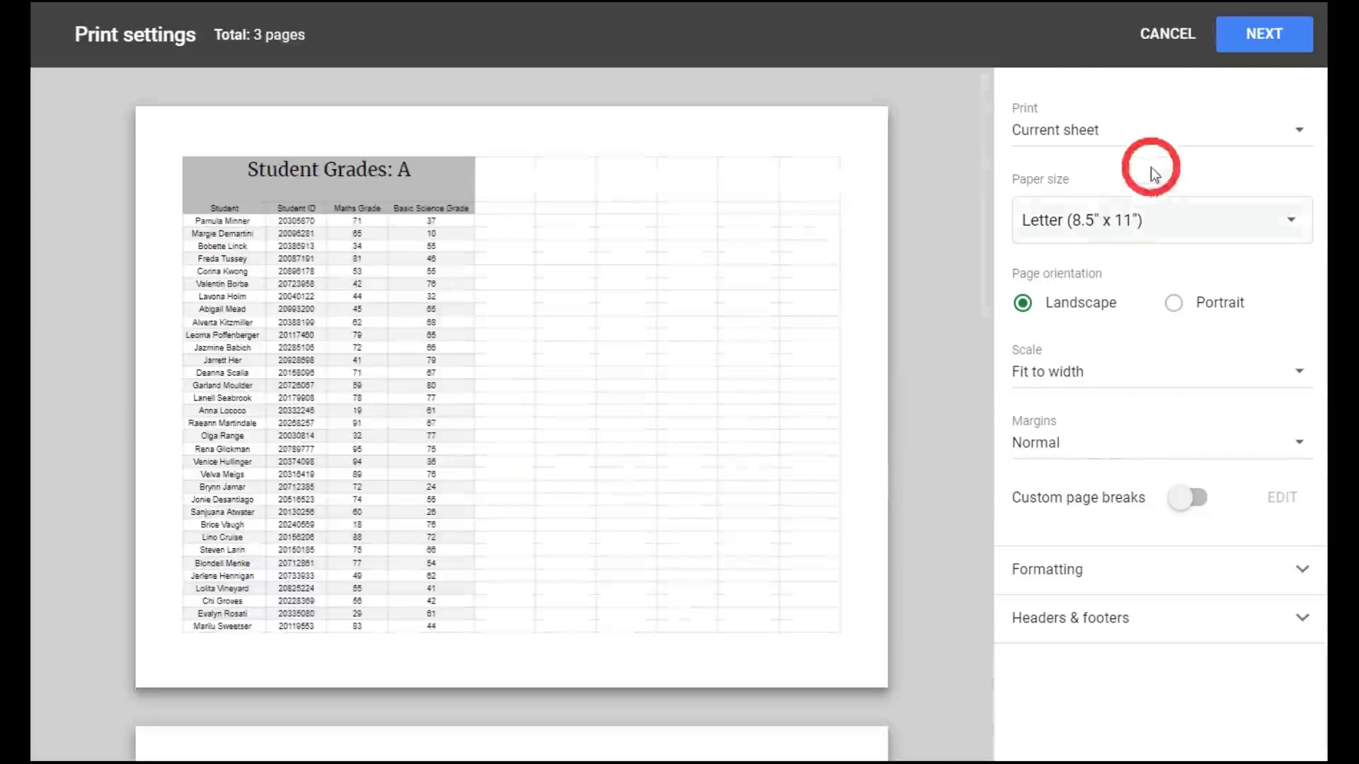
# Set A4 paper, Fit to height scaling and Portrait orientation, giving 3 preview pages.
pyautogui.click(1128, 219)
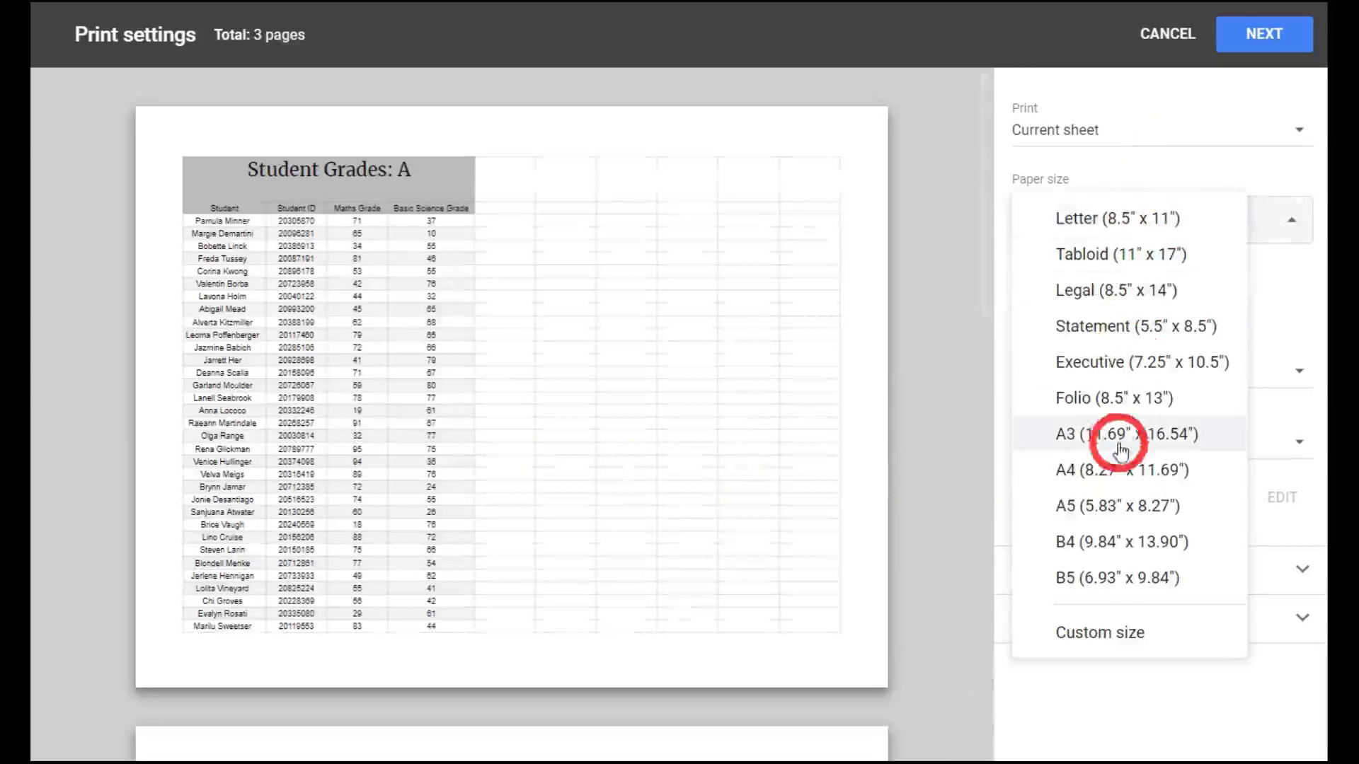
pyautogui.click(1114, 480)
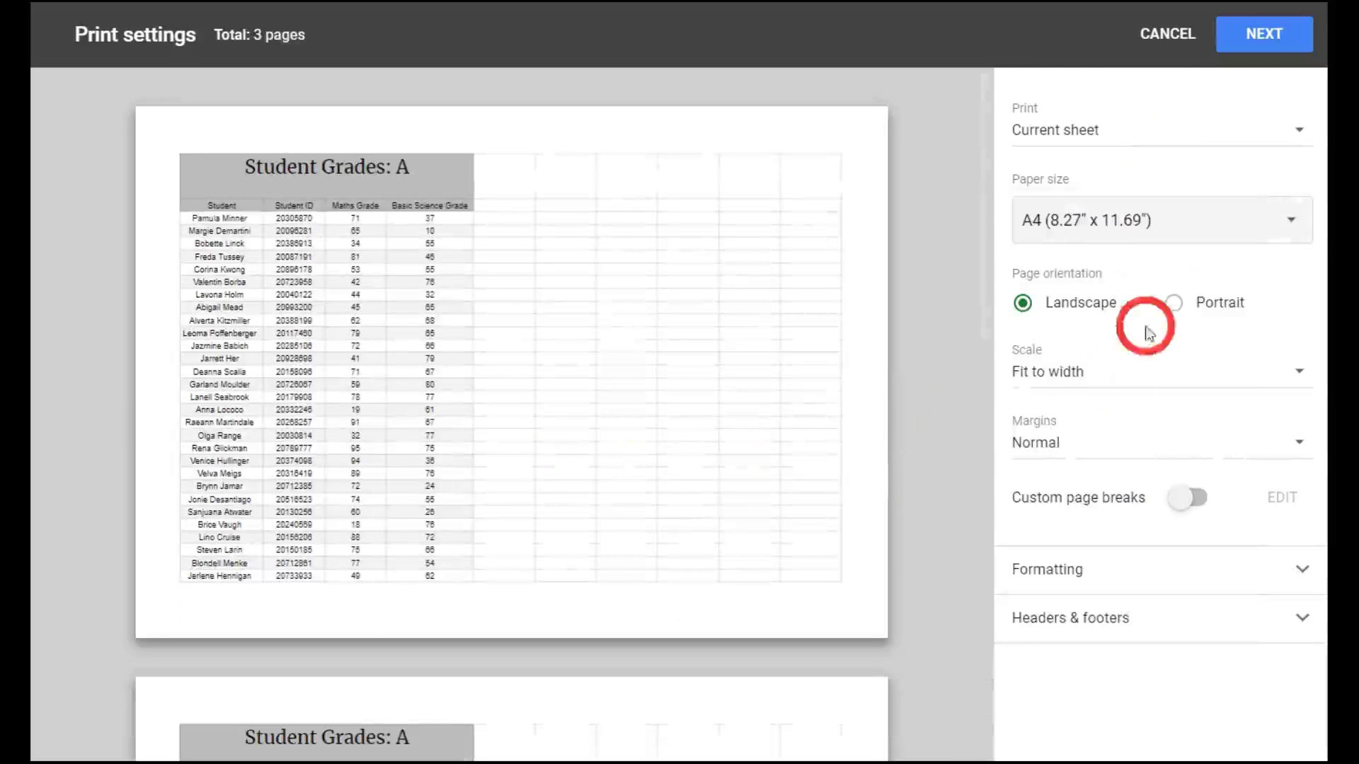
pyautogui.click(1147, 372)
pyautogui.click(1148, 377)
pyautogui.click(1152, 369)
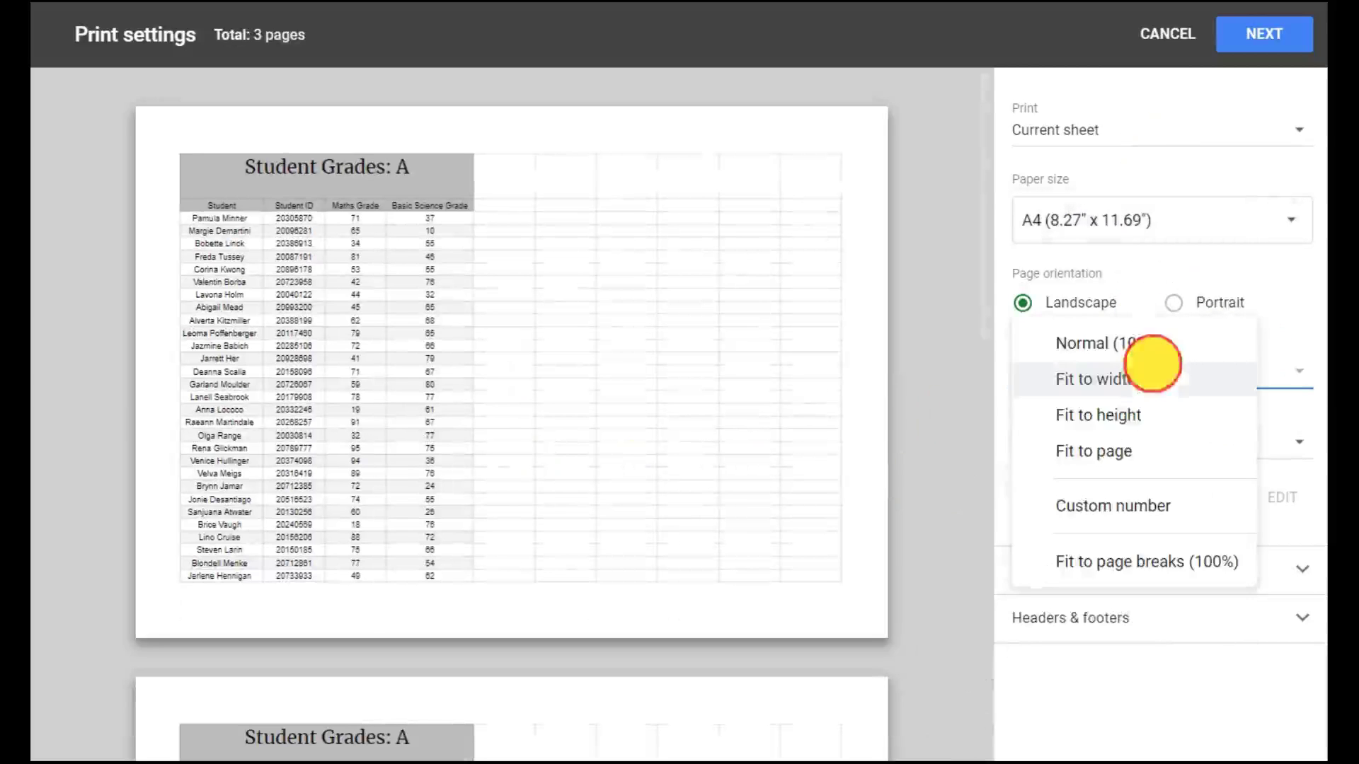
pyautogui.click(1144, 425)
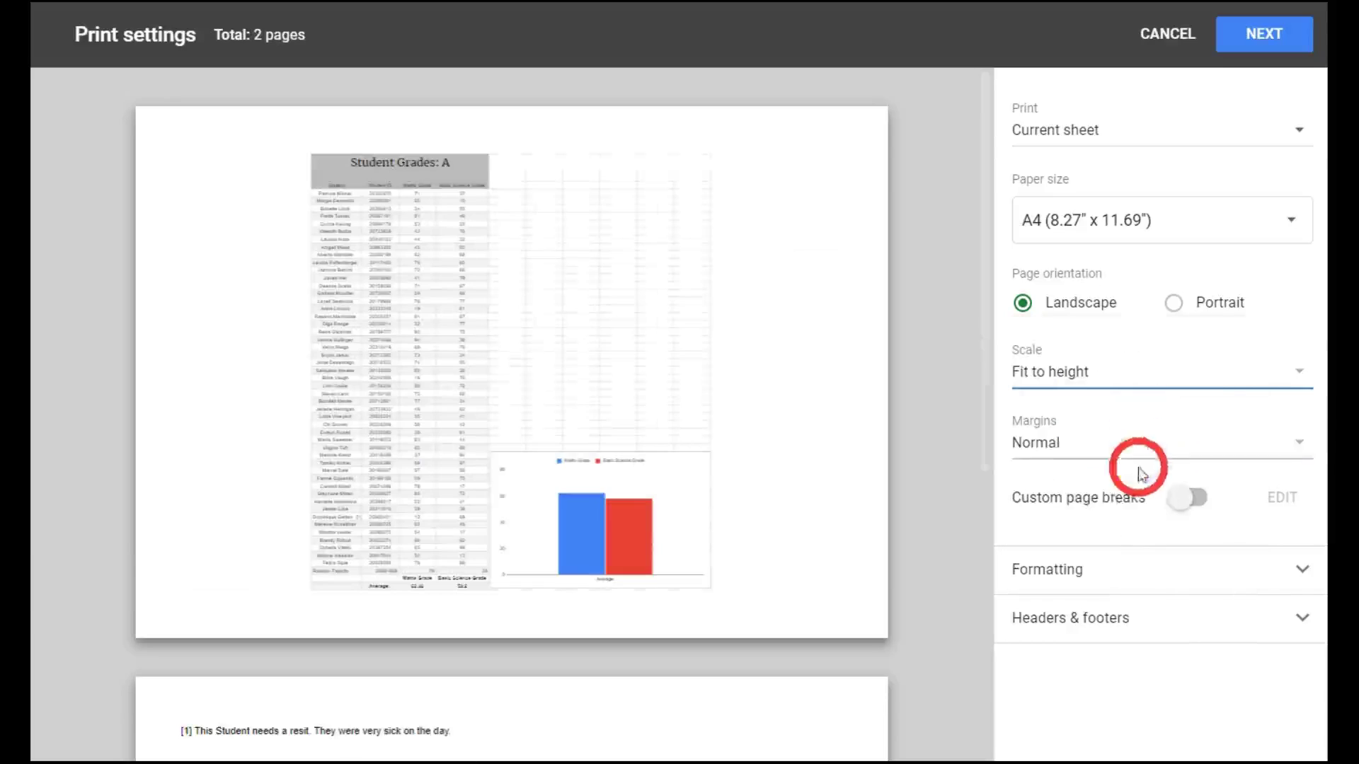
pyautogui.click(1173, 304)
pyautogui.scroll(-6, 607, 485)
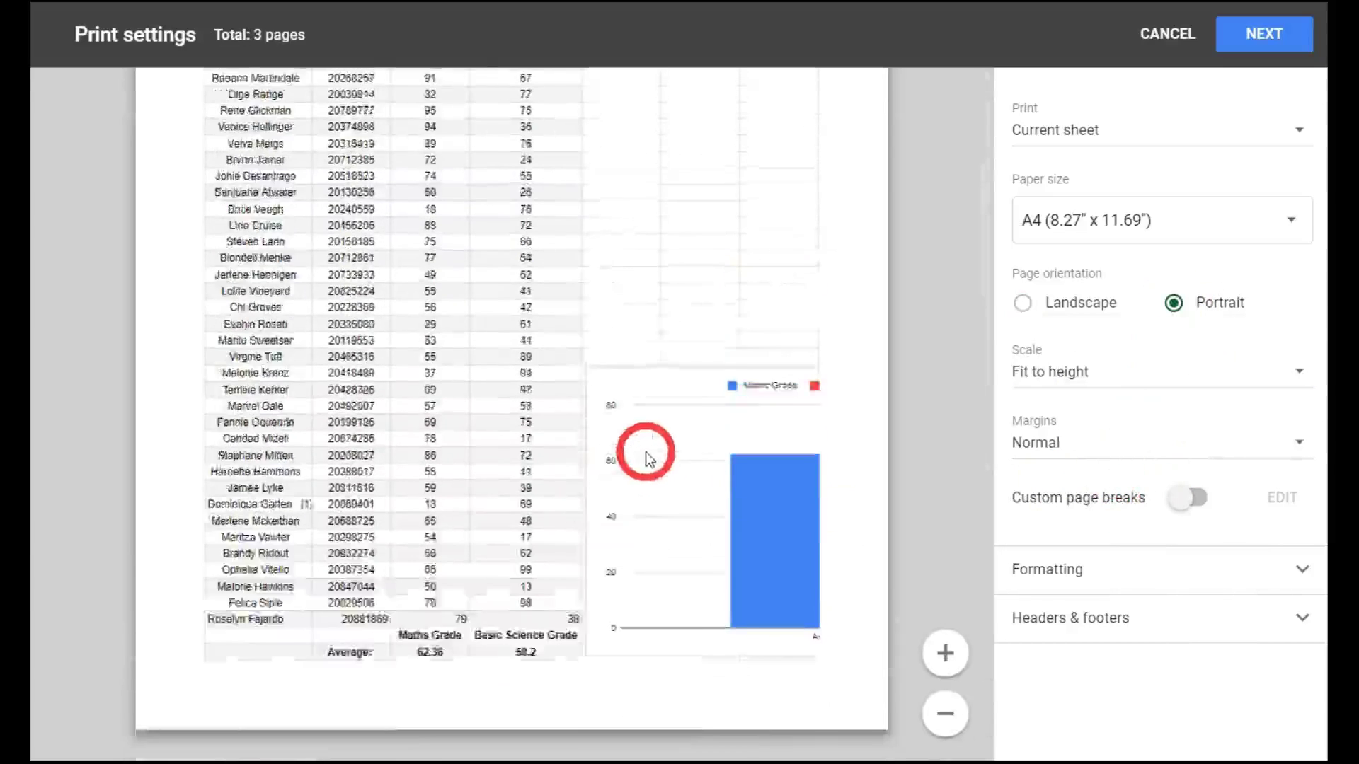
pyautogui.scroll(3, 646, 458)
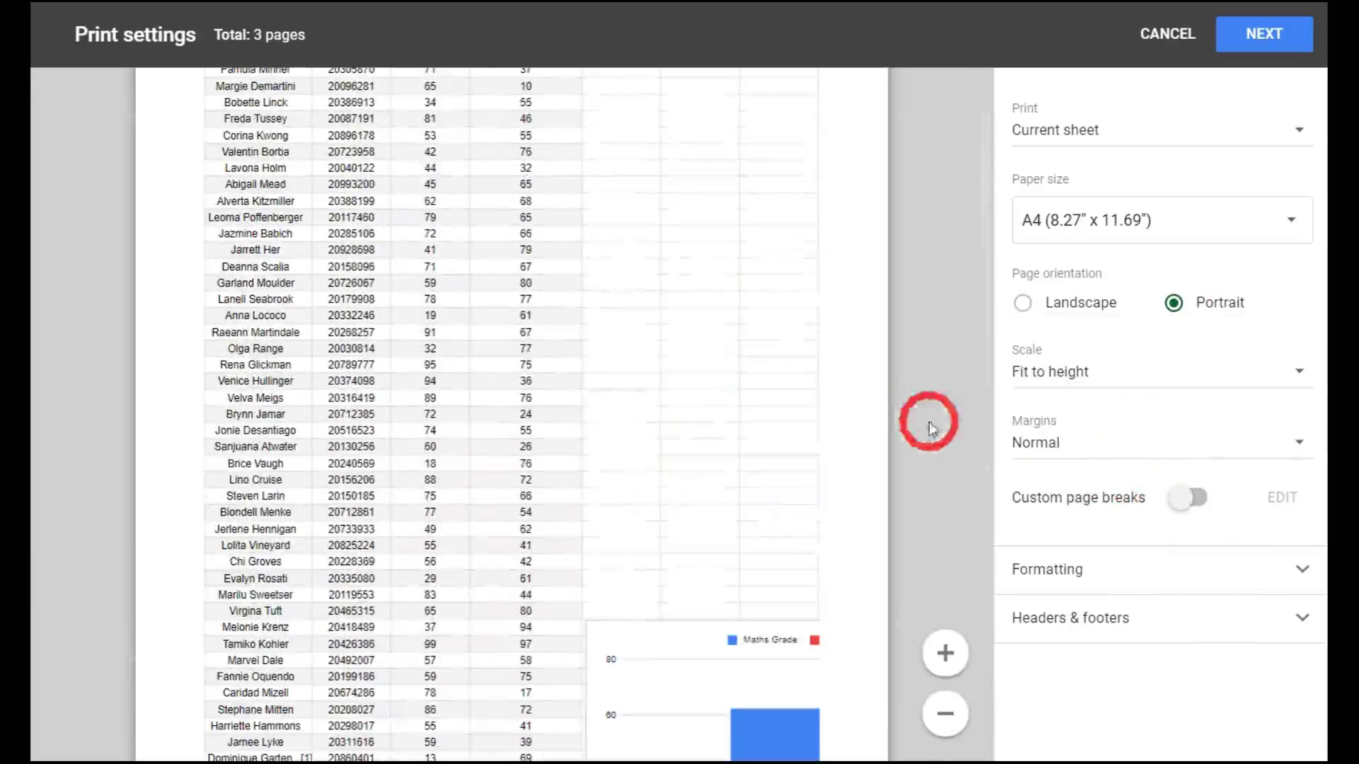
# Expand Formatting and try Over, then down and Down, then over page orders.
pyautogui.click(1117, 576)
pyautogui.scroll(-3, 1061, 516)
pyautogui.scroll(-2, 572, 433)
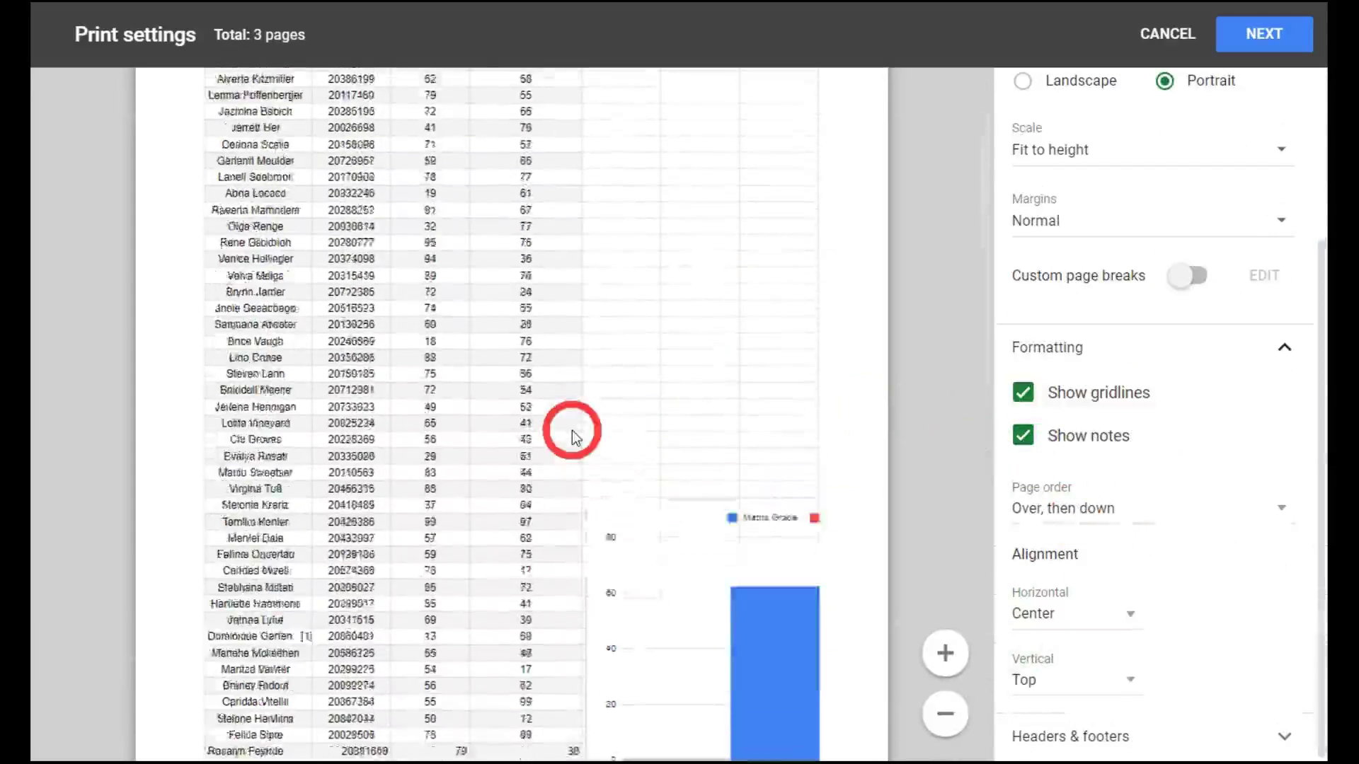
pyautogui.scroll(-10, 570, 431)
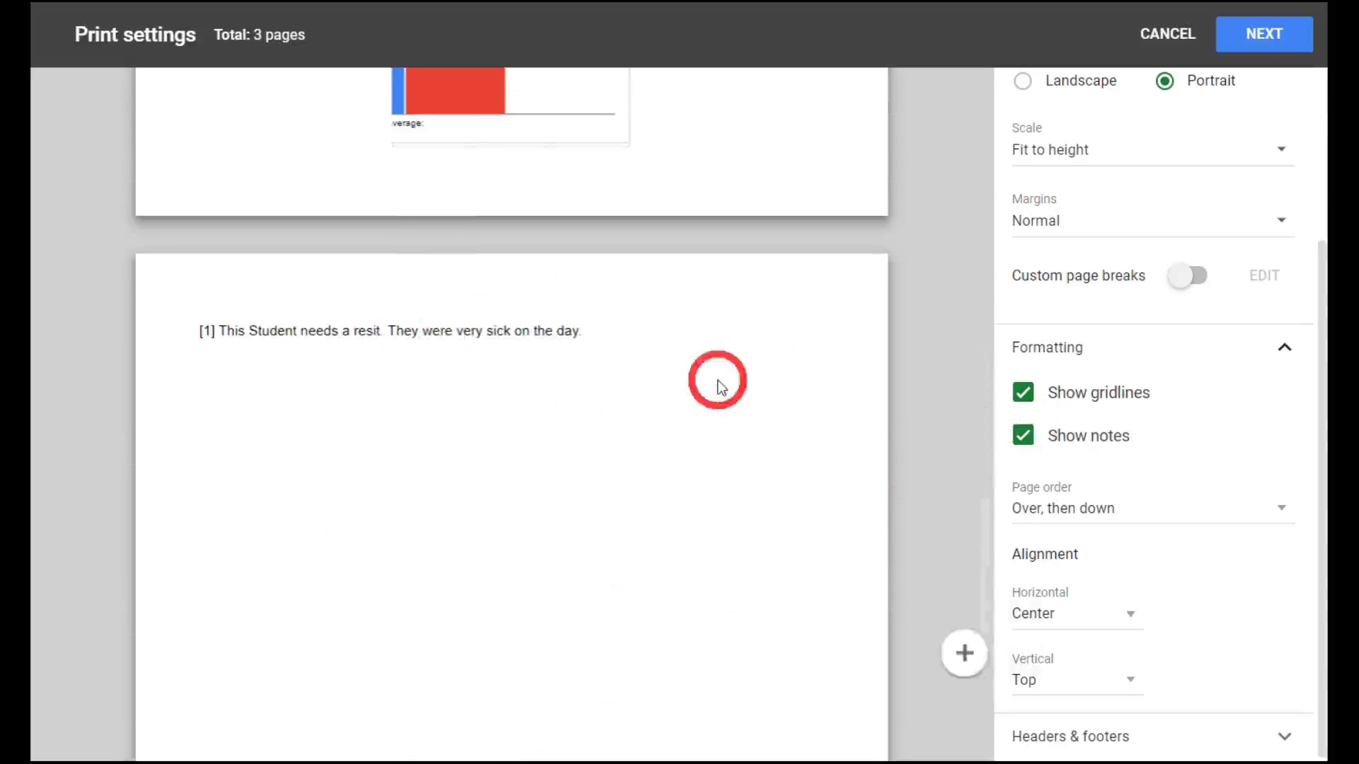
pyautogui.click(1070, 440)
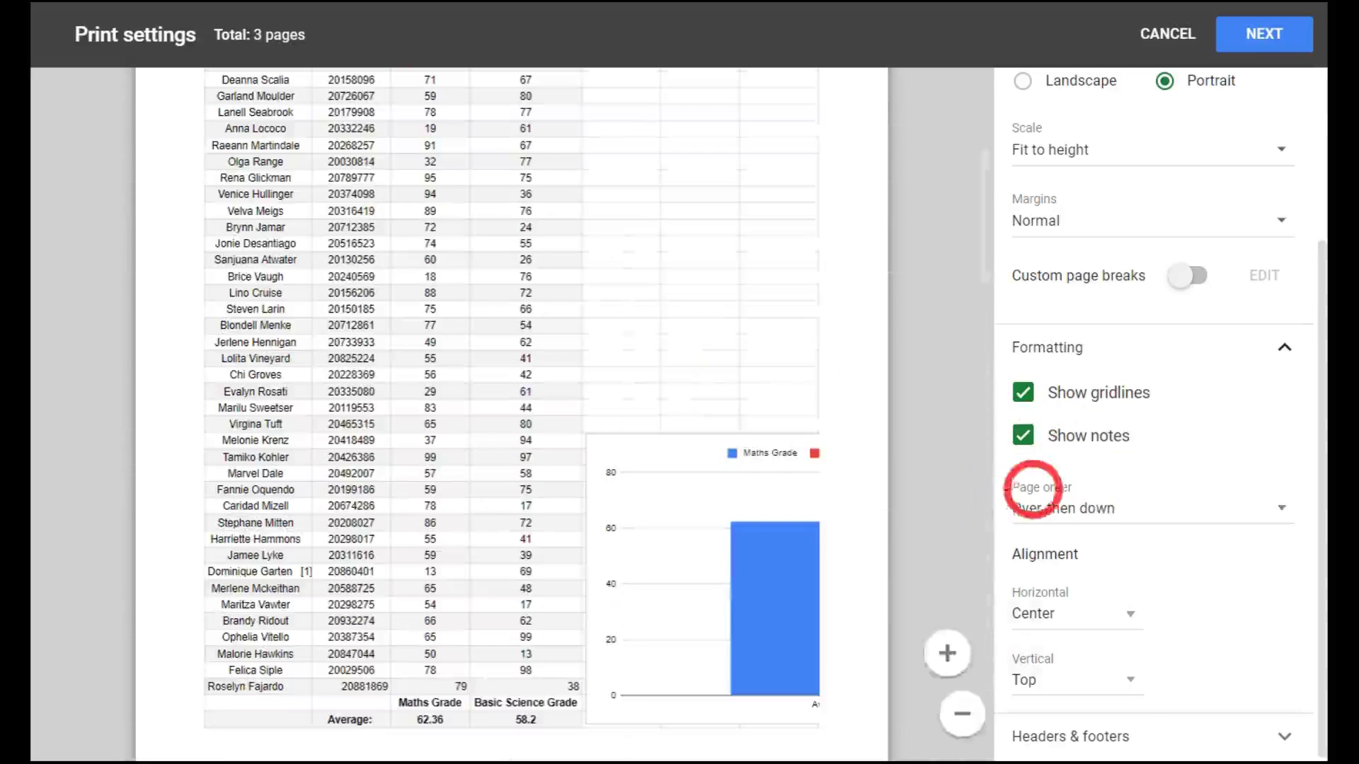
pyautogui.click(1281, 509)
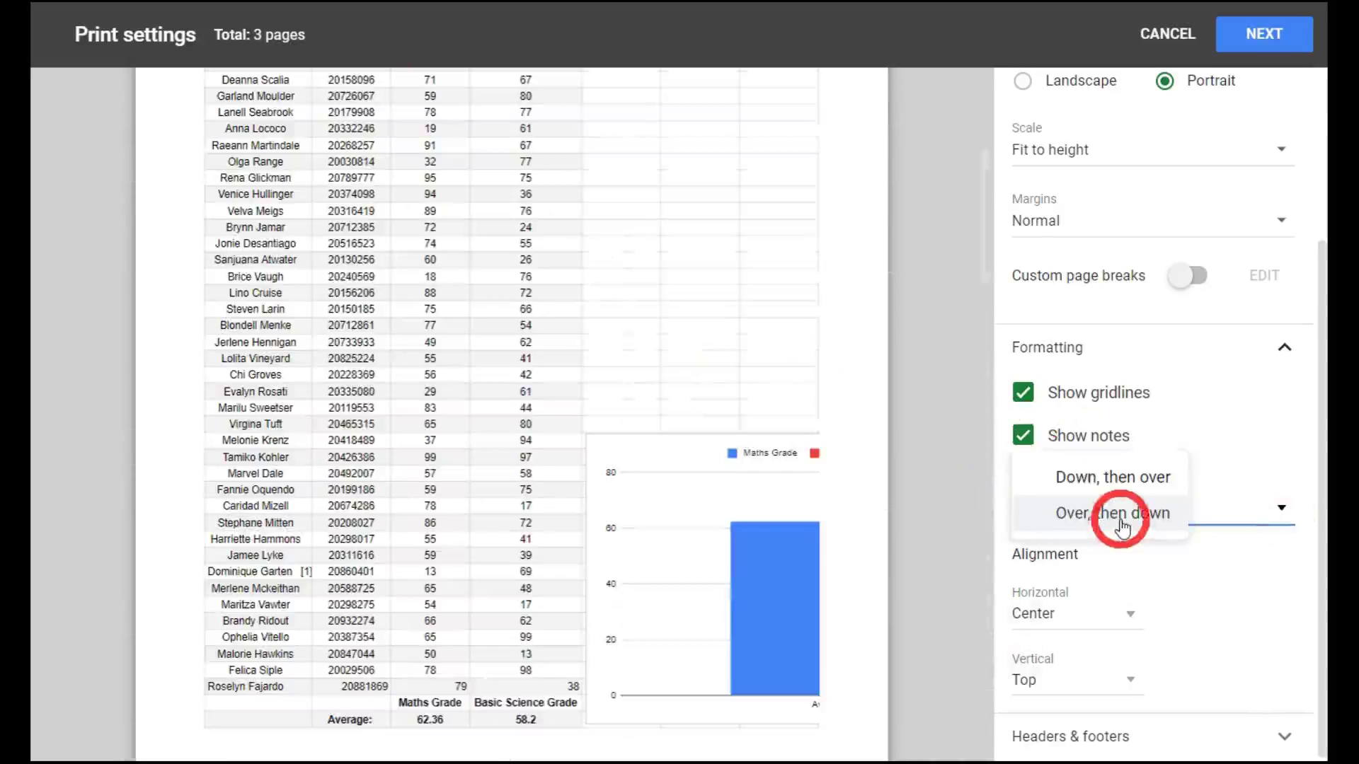
pyautogui.click(1110, 522)
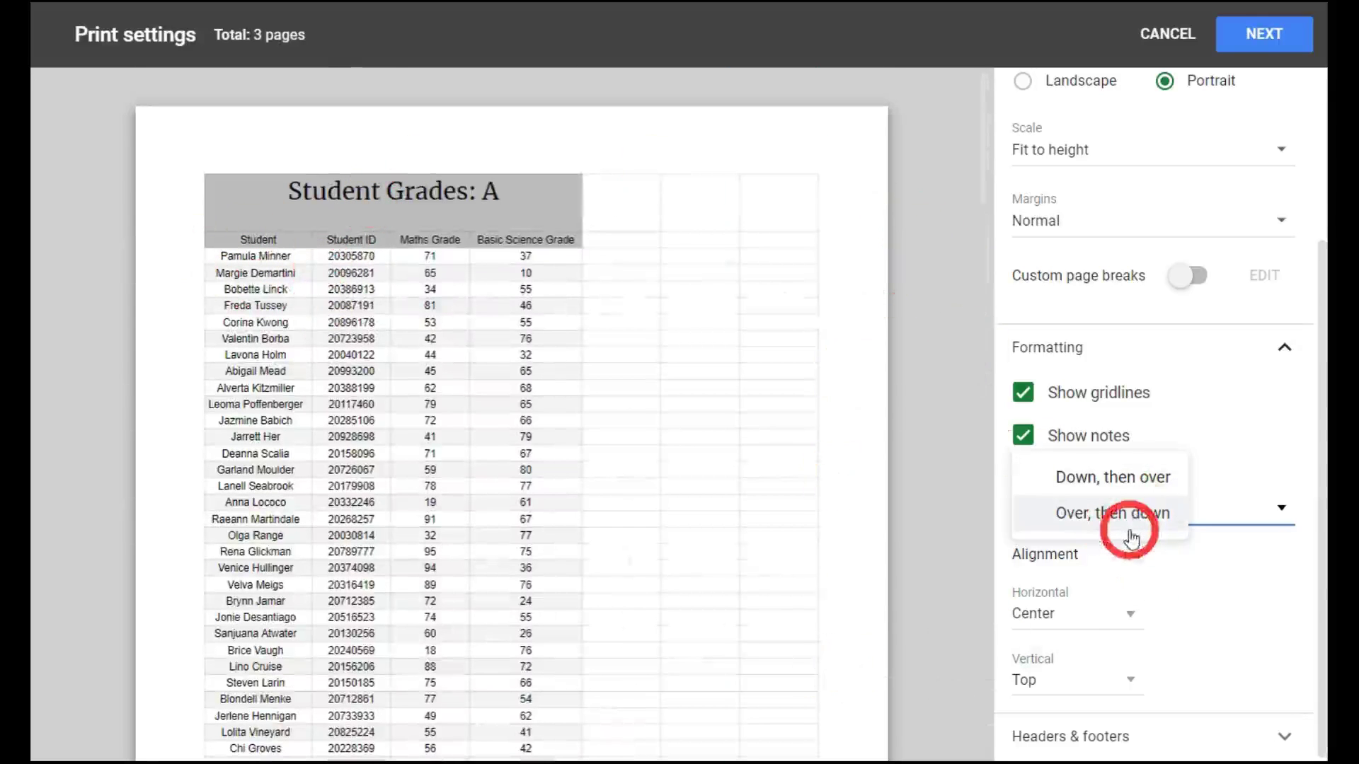
pyautogui.click(1138, 488)
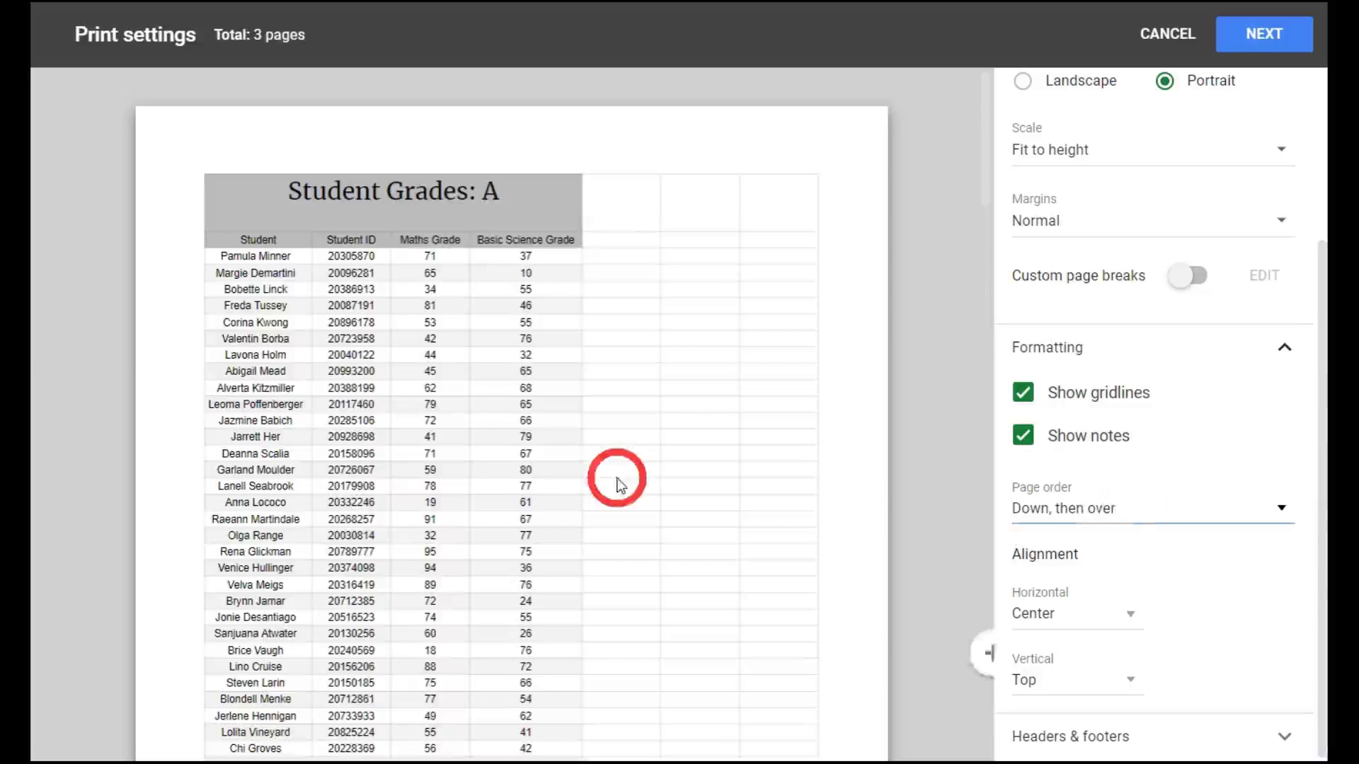
# Turn off Show notes, keep horizontal alignment centred, and check the Print dropdown.
pyautogui.scroll(-5, 607, 455)
pyautogui.scroll(-10, 628, 380)
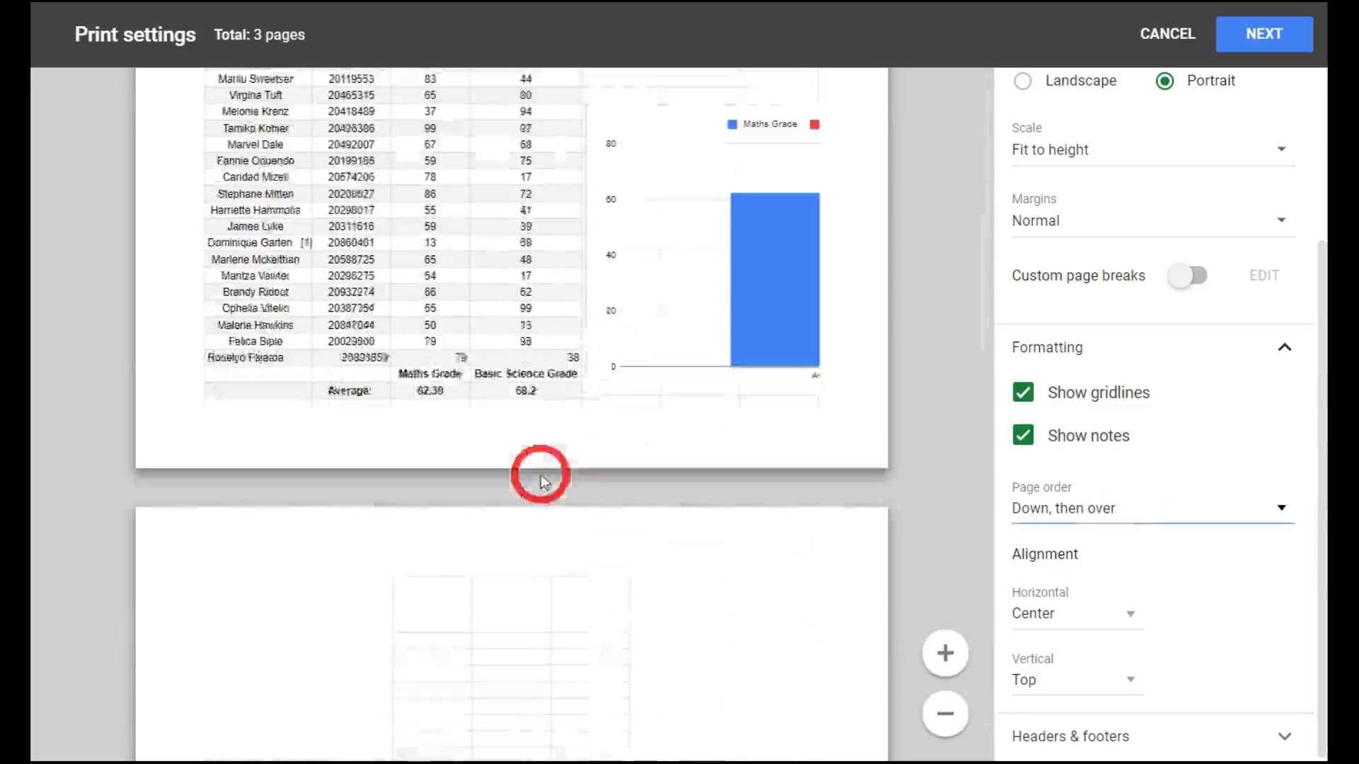
pyautogui.click(1023, 435)
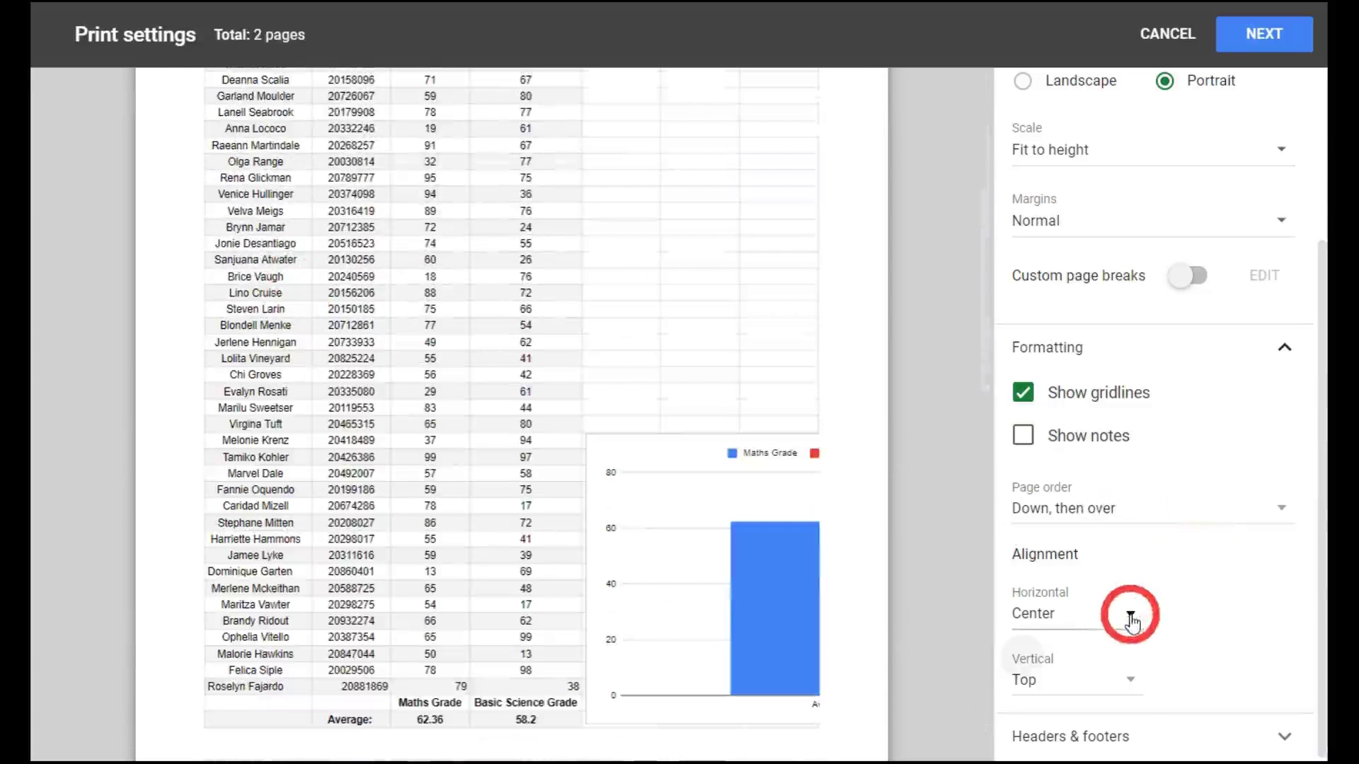
pyautogui.click(1129, 615)
pyautogui.click(1193, 256)
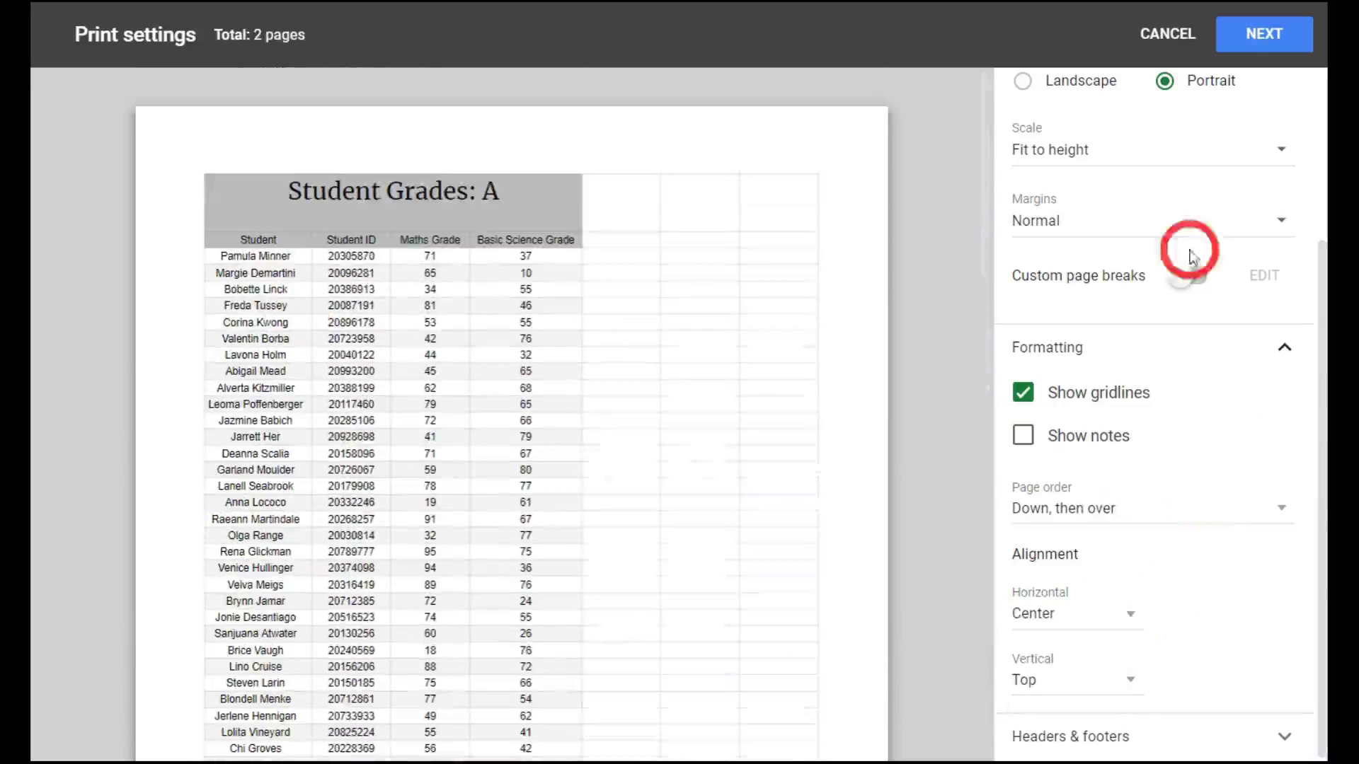
pyautogui.scroll(3, 1180, 306)
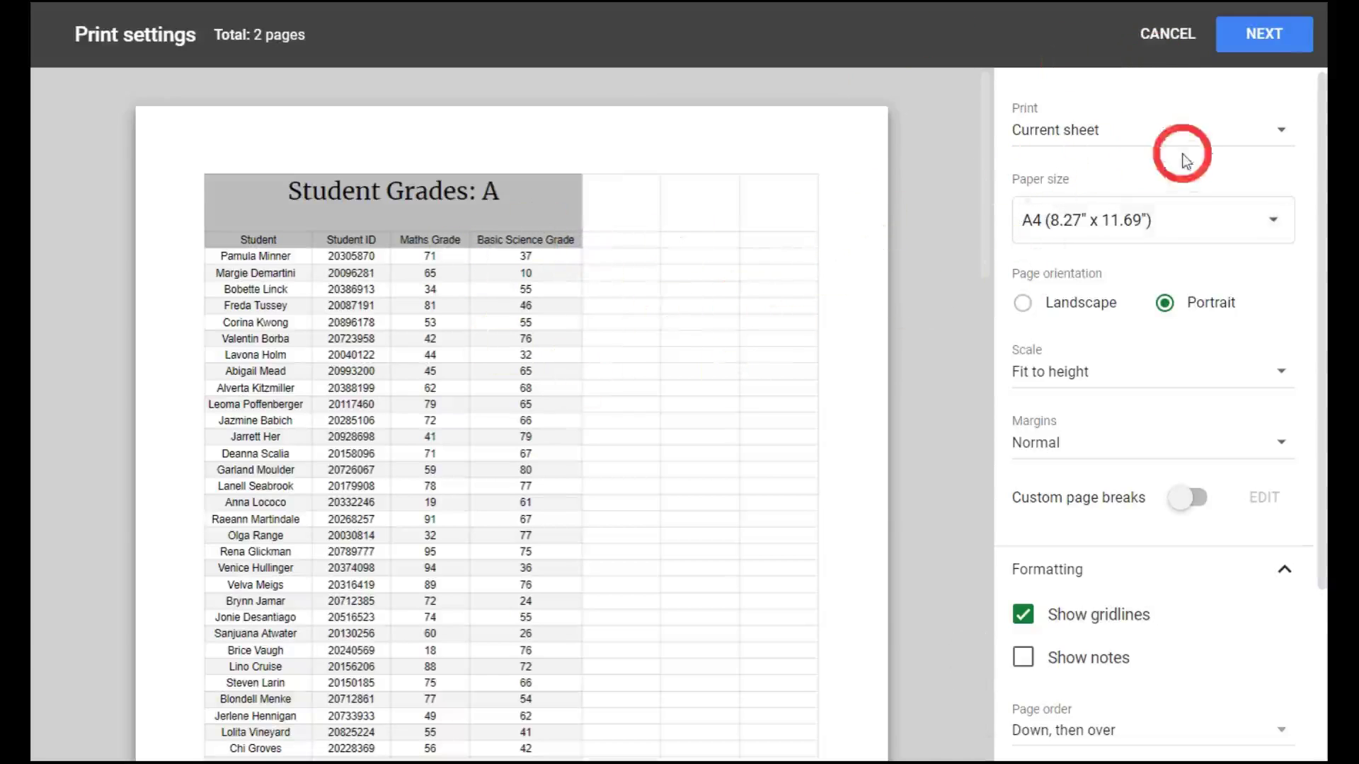
pyautogui.click(1249, 127)
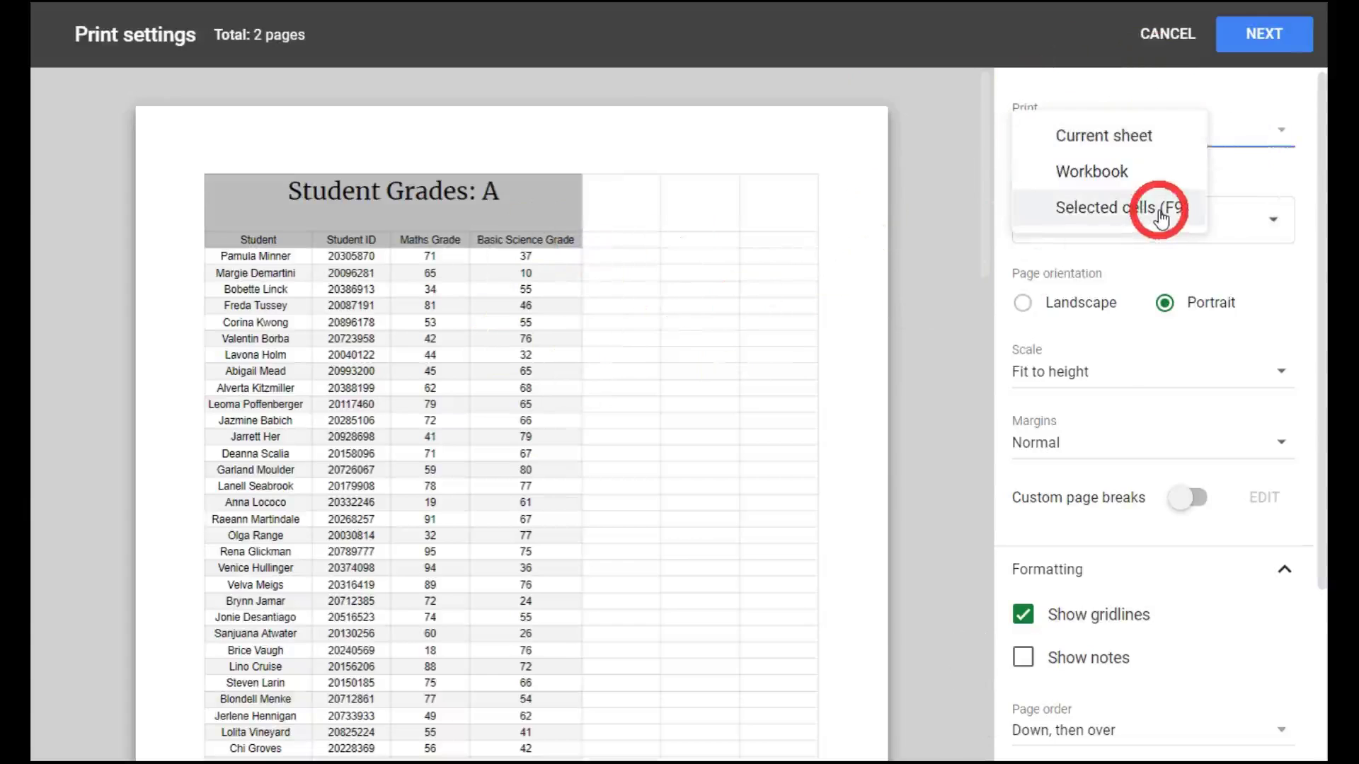
# Cancel print settings, select A1:D54 from the title cell, and reopen print settings.
pyautogui.click(1167, 34)
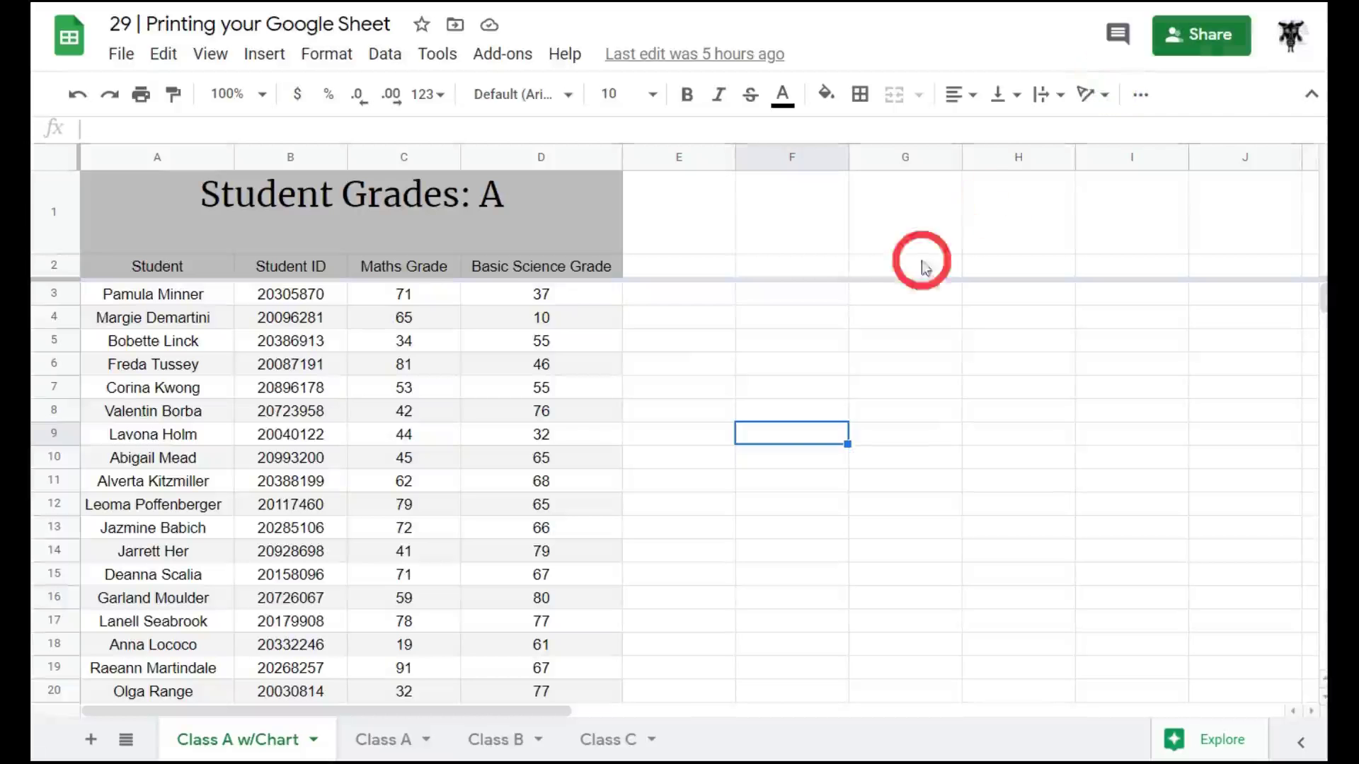
pyautogui.click(144, 206)
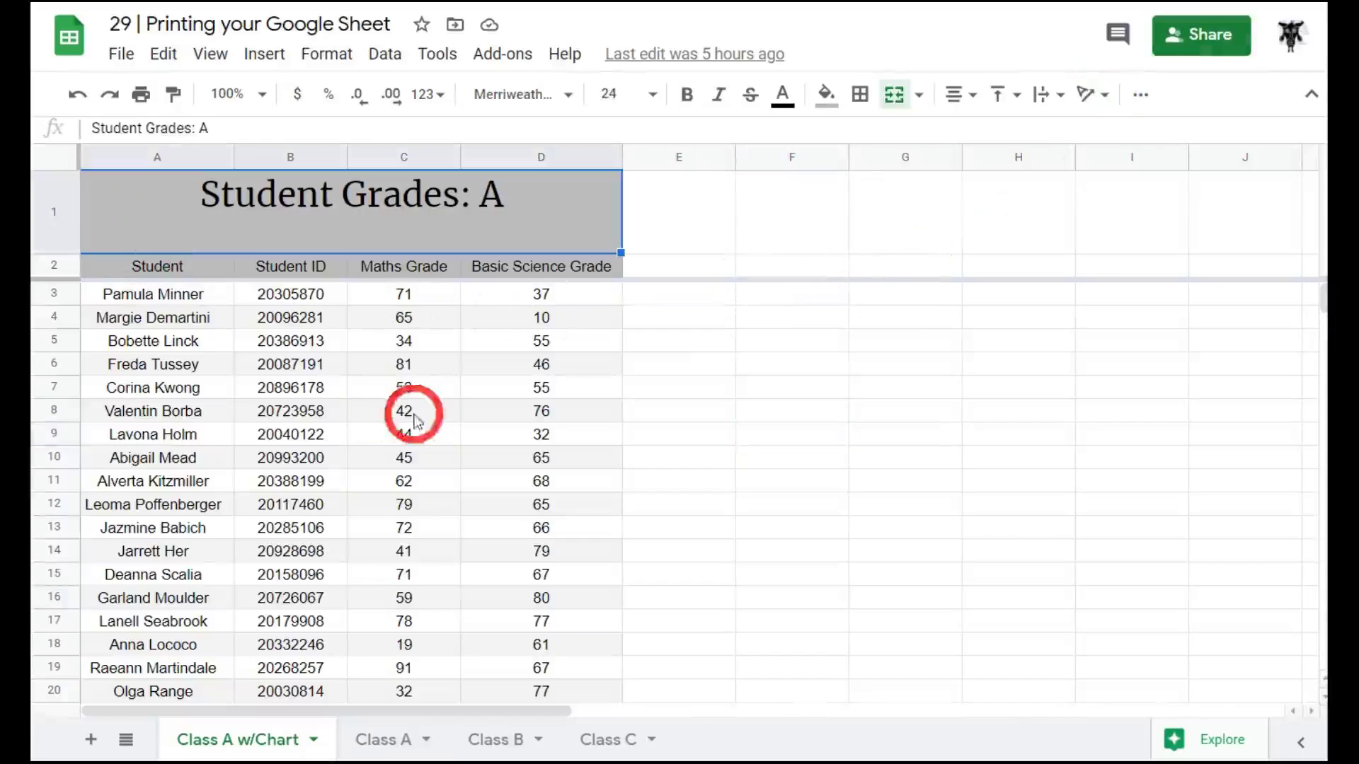
pyautogui.scroll(-14, 410, 453)
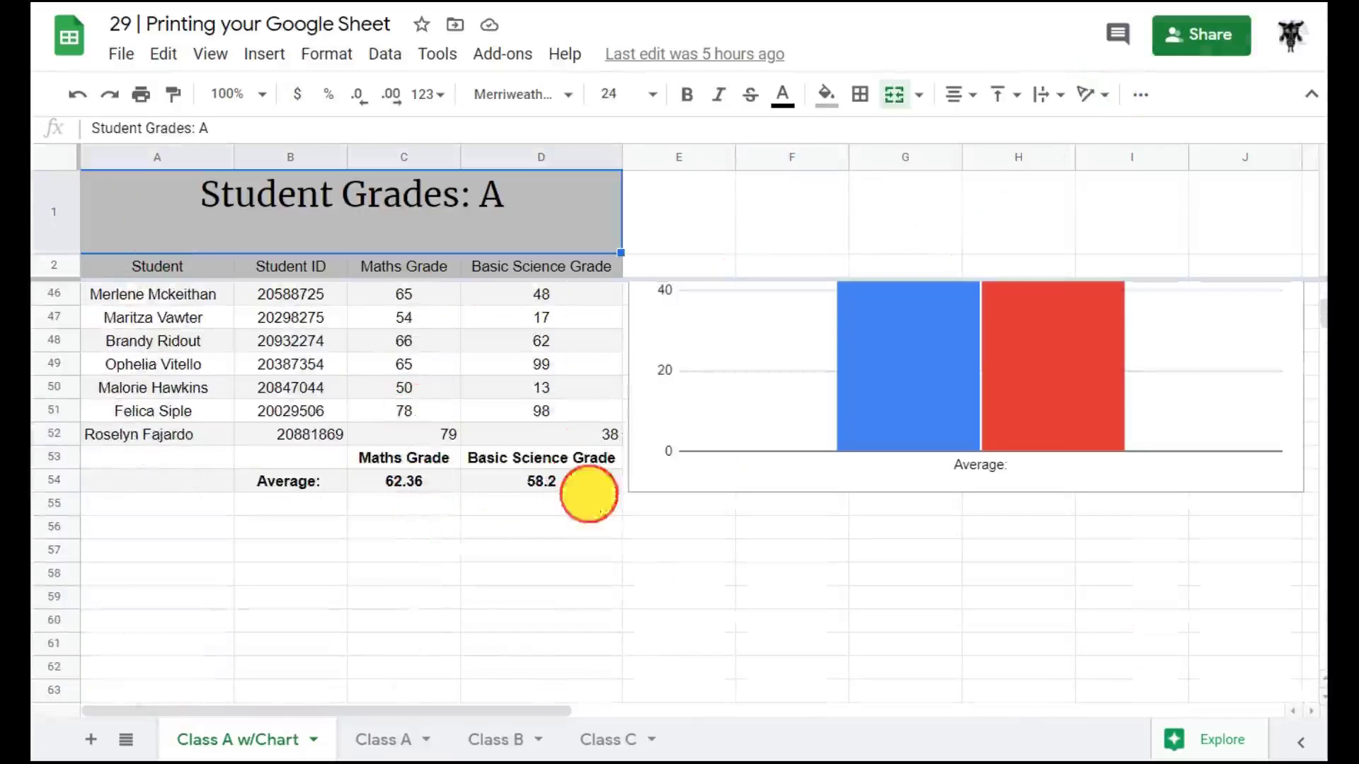
pyautogui.keyDown('shift'); pyautogui.click(588, 485); pyautogui.keyUp('shift')
pyautogui.click(144, 95)
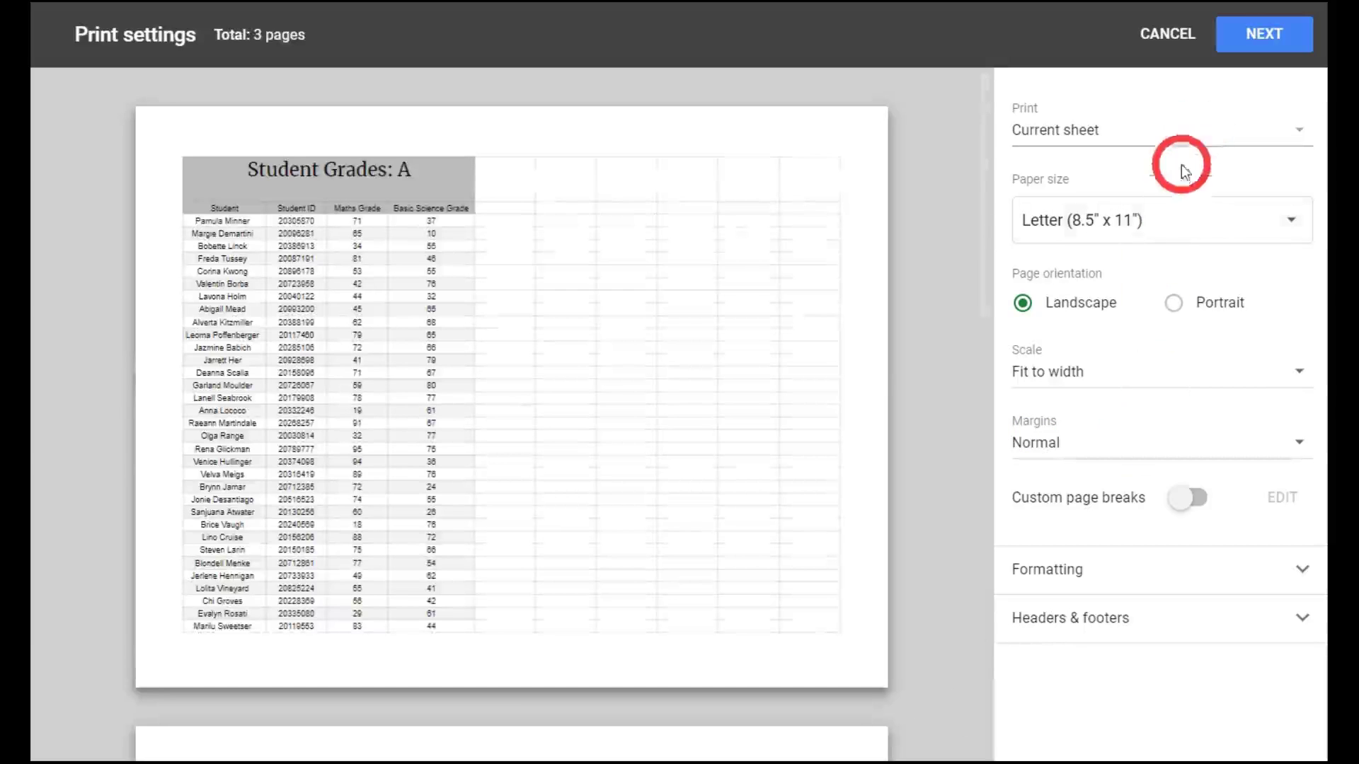
# Print Selected cells (A1:D54) in Portrait orientation.
pyautogui.click(1179, 130)
pyautogui.click(1074, 295)
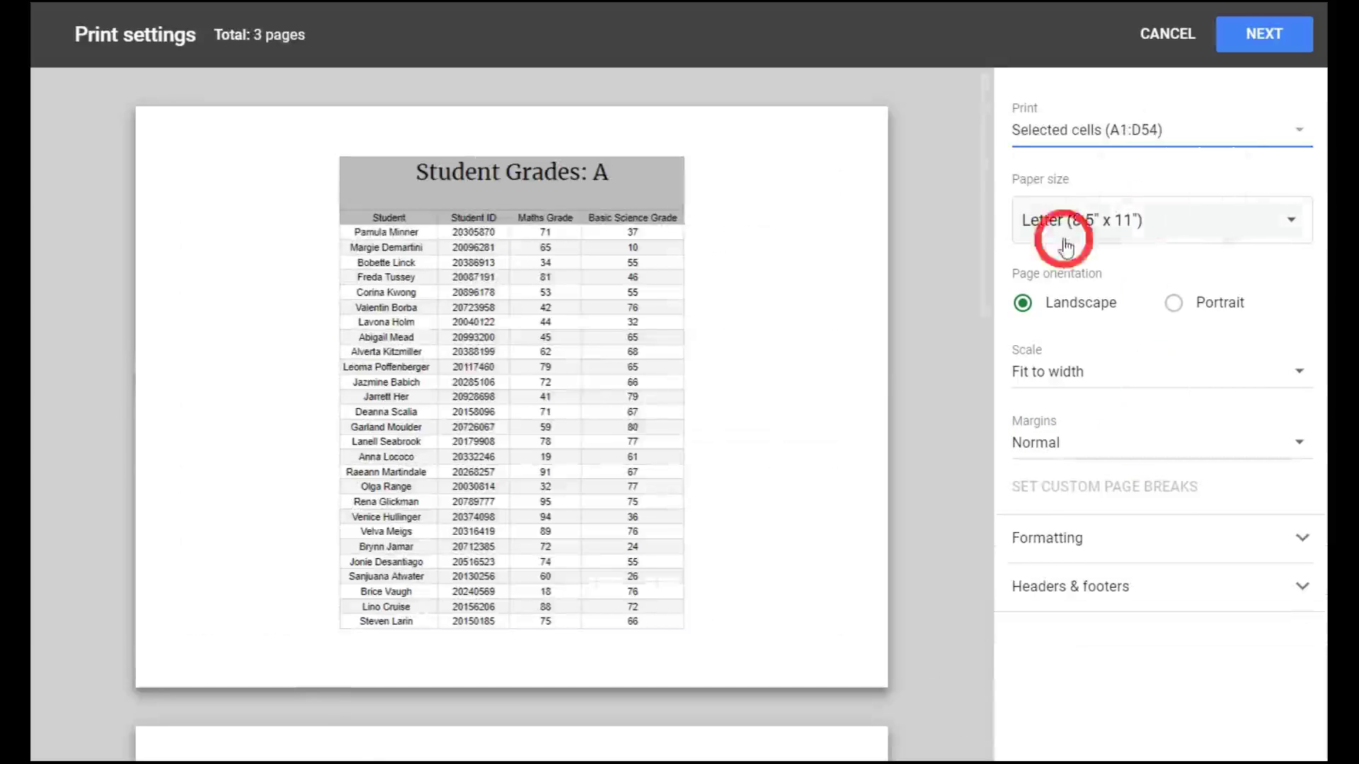
pyautogui.click(1173, 303)
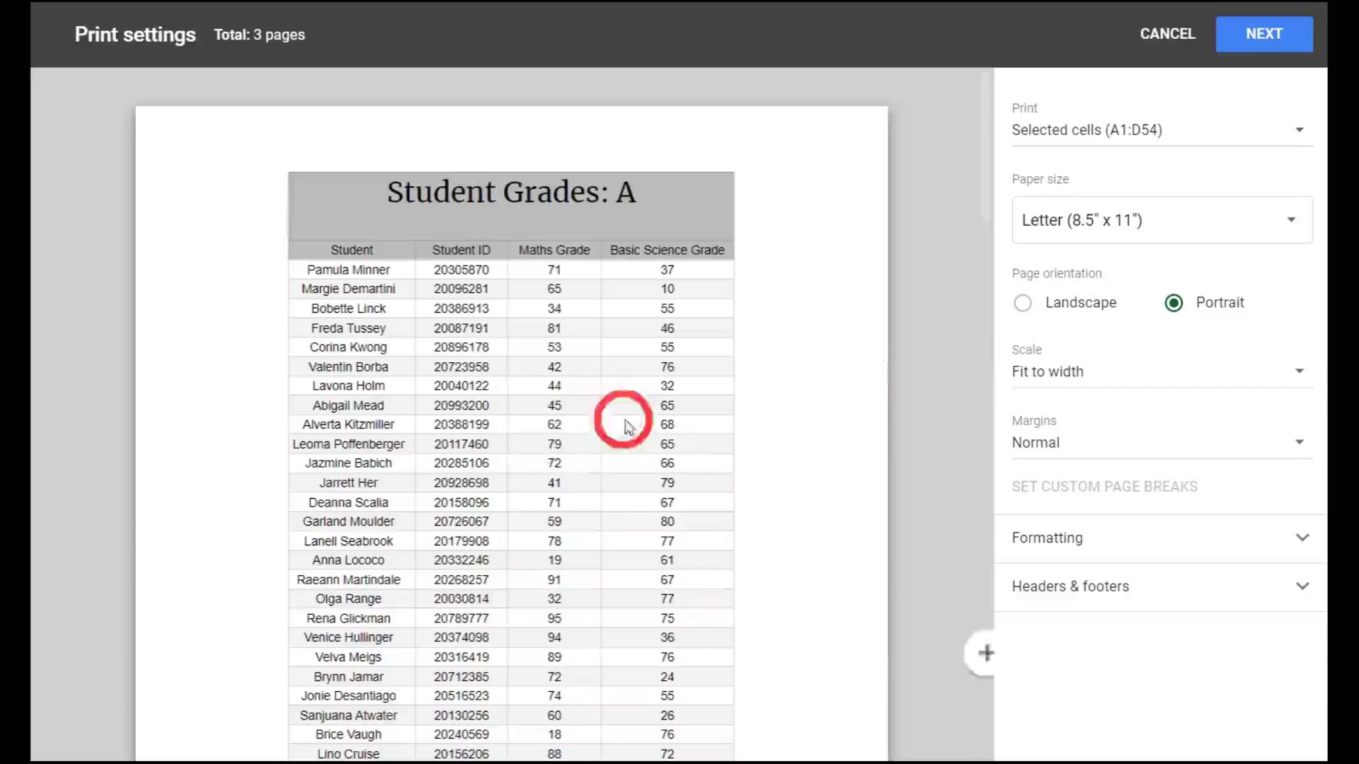
pyautogui.scroll(-10, 609, 389)
# Expand Formatting and try left, right, then left horizontal alignment.
pyautogui.click(1203, 538)
pyautogui.scroll(-3, 1205, 490)
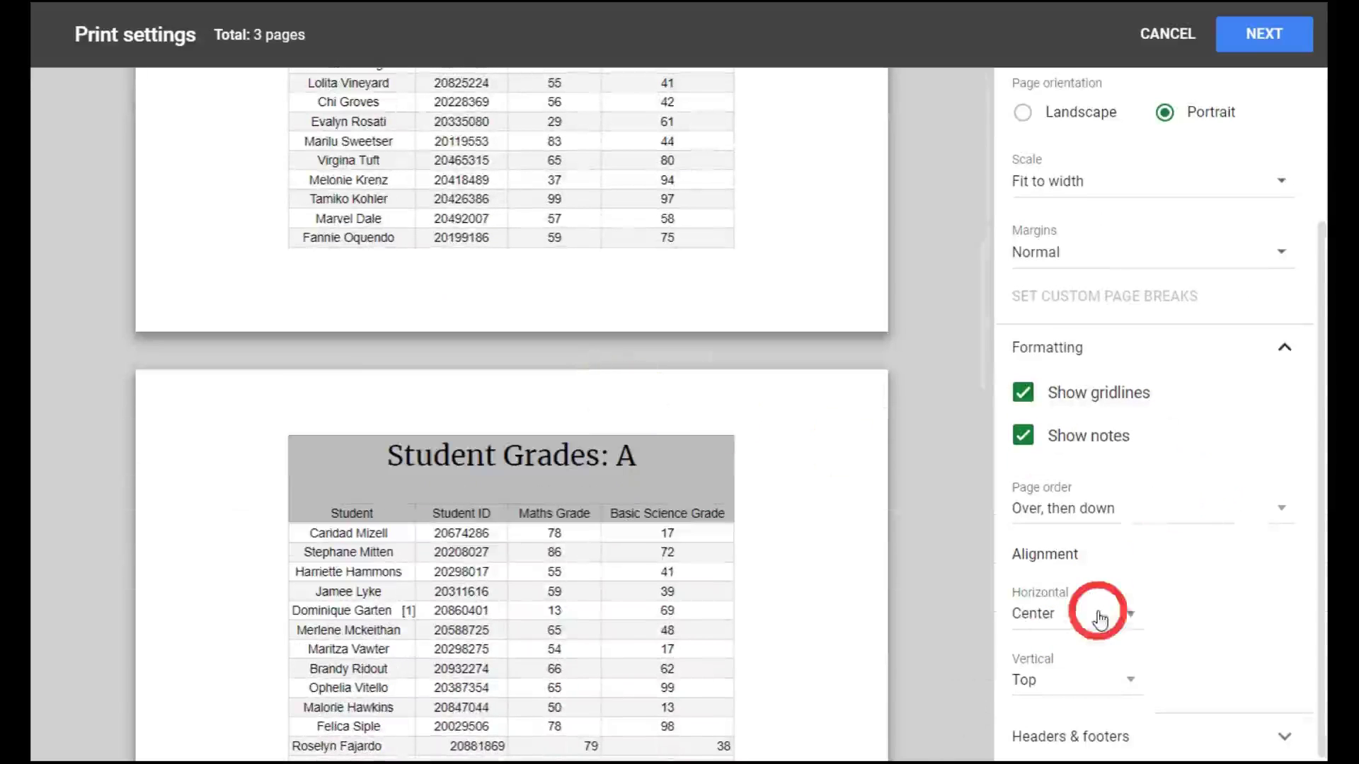
pyautogui.click(1133, 615)
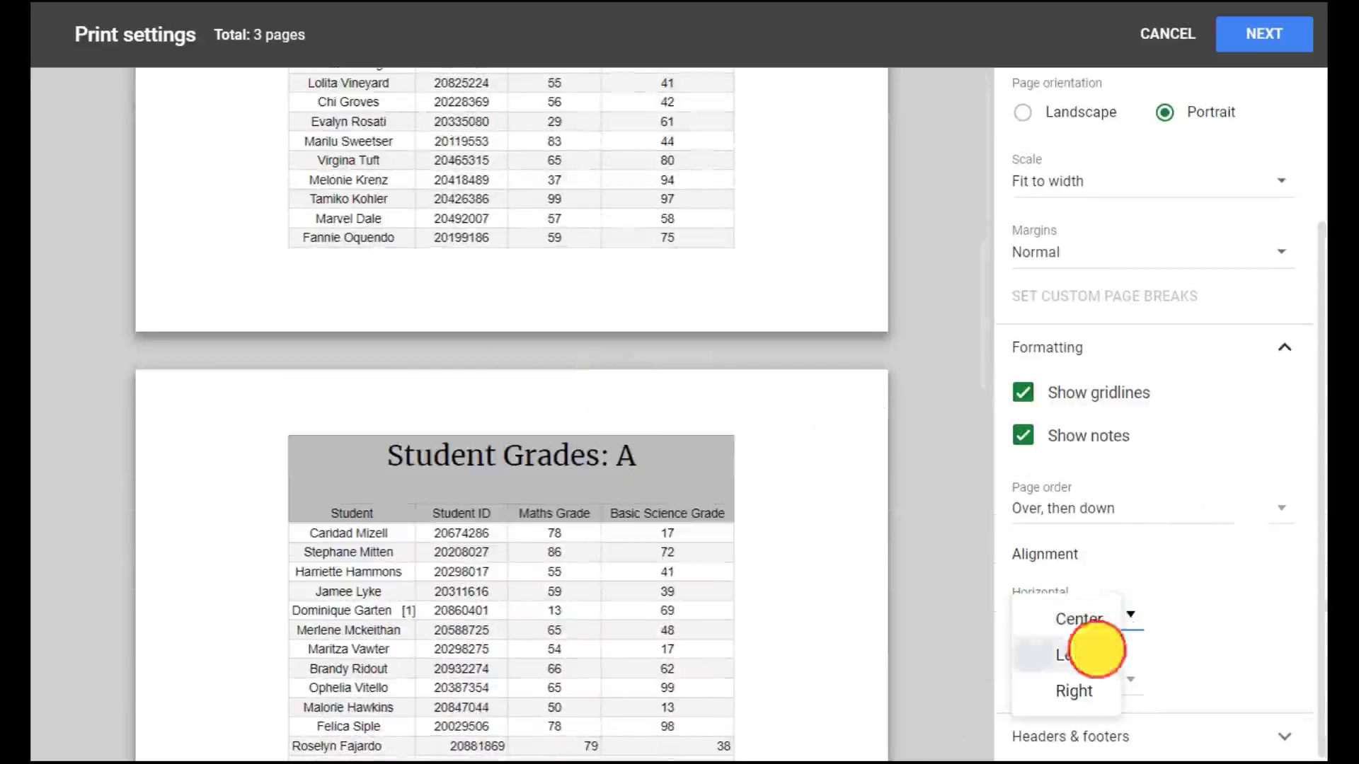
pyautogui.click(1094, 646)
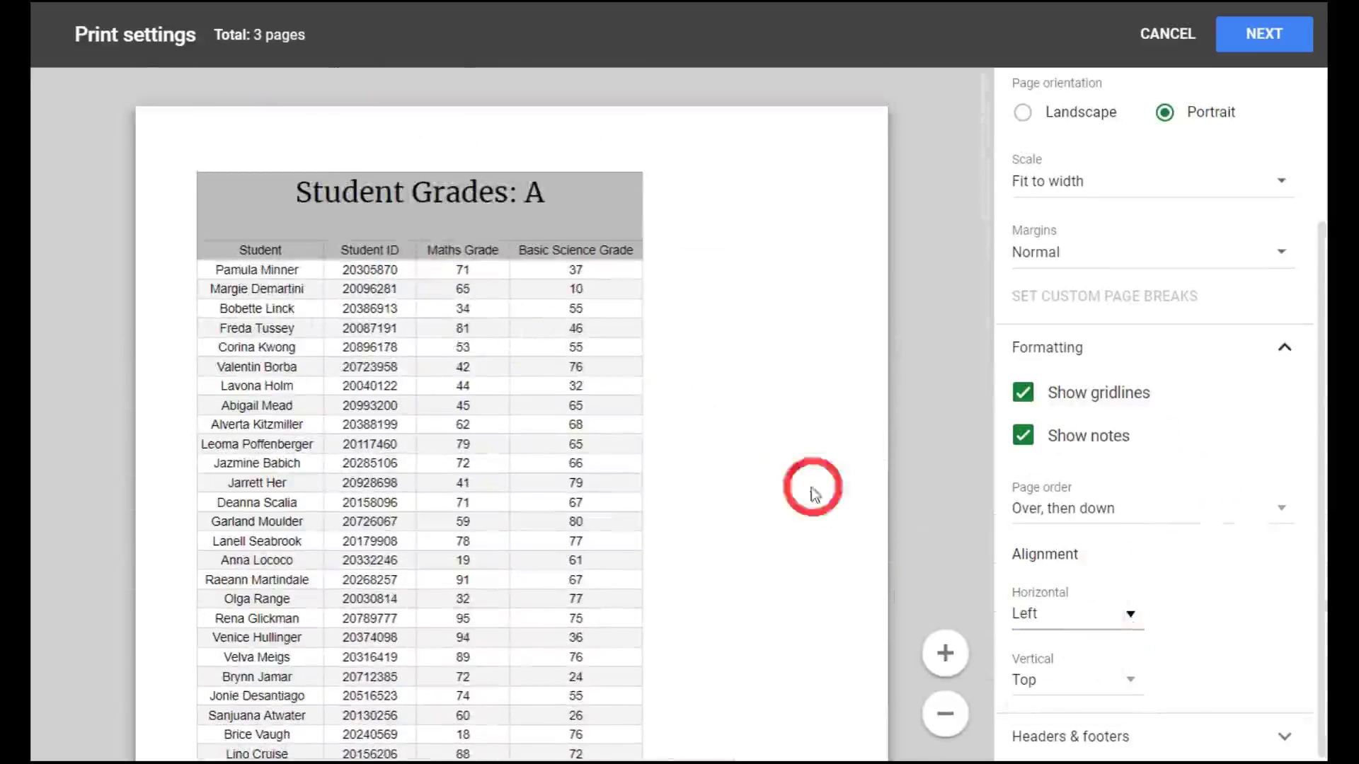
pyautogui.click(1130, 613)
pyautogui.click(1076, 656)
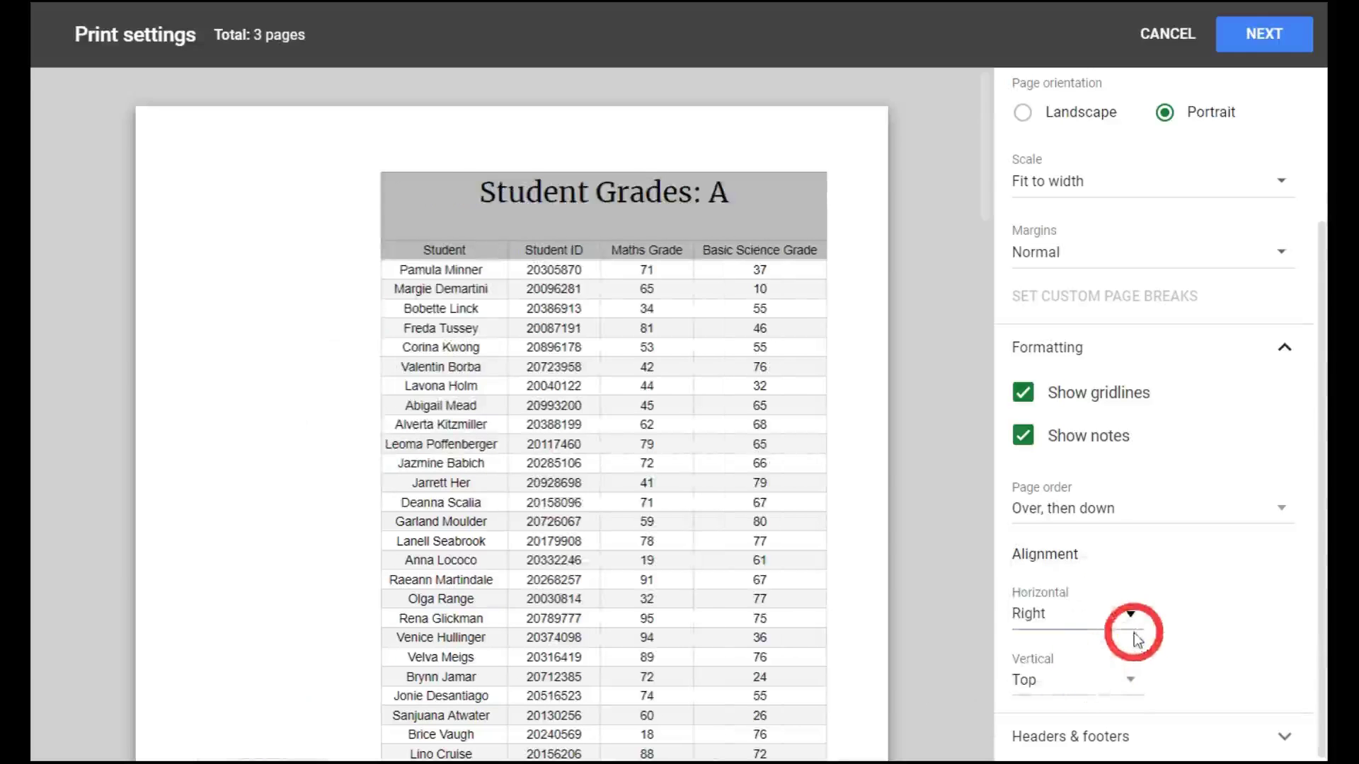
pyautogui.click(1125, 613)
pyautogui.click(1116, 580)
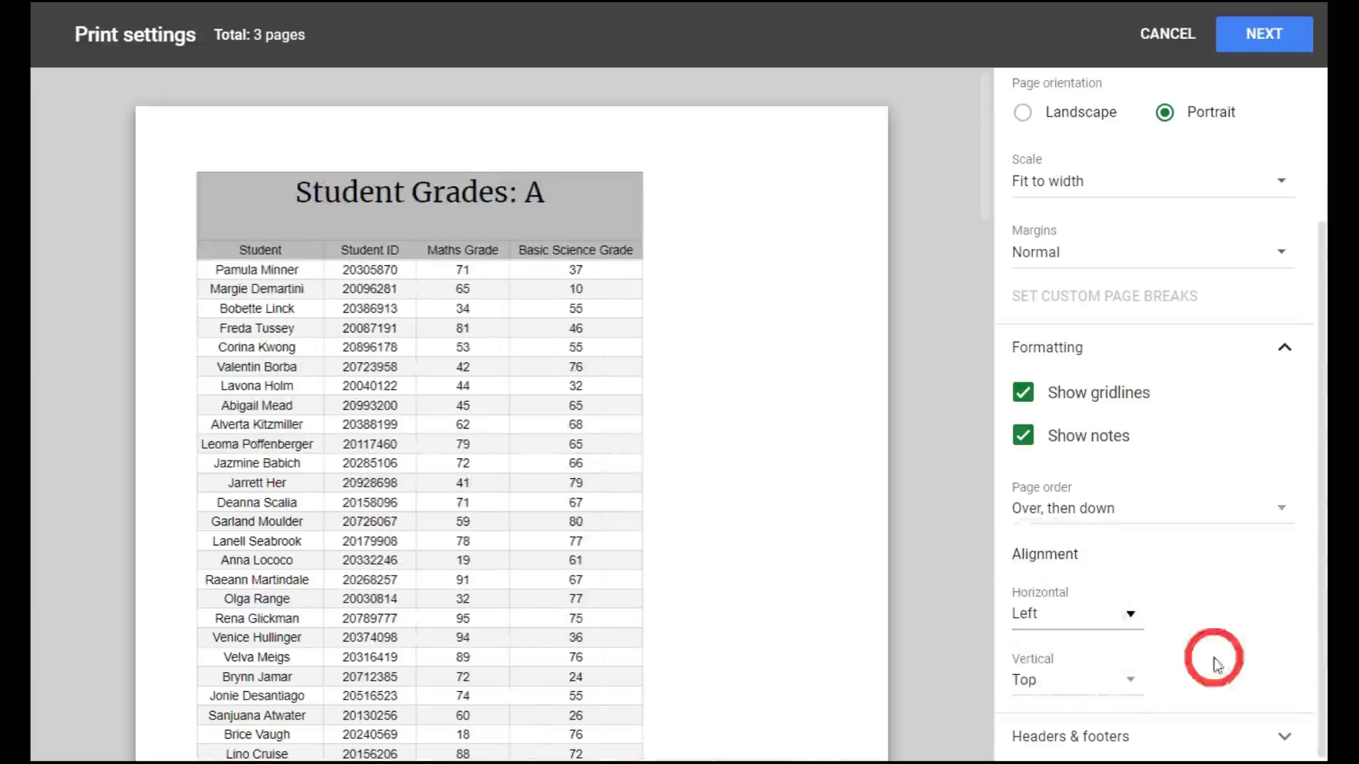
# Try bottom then top vertical alignment, and collapse the Formatting section.
pyautogui.click(1132, 682)
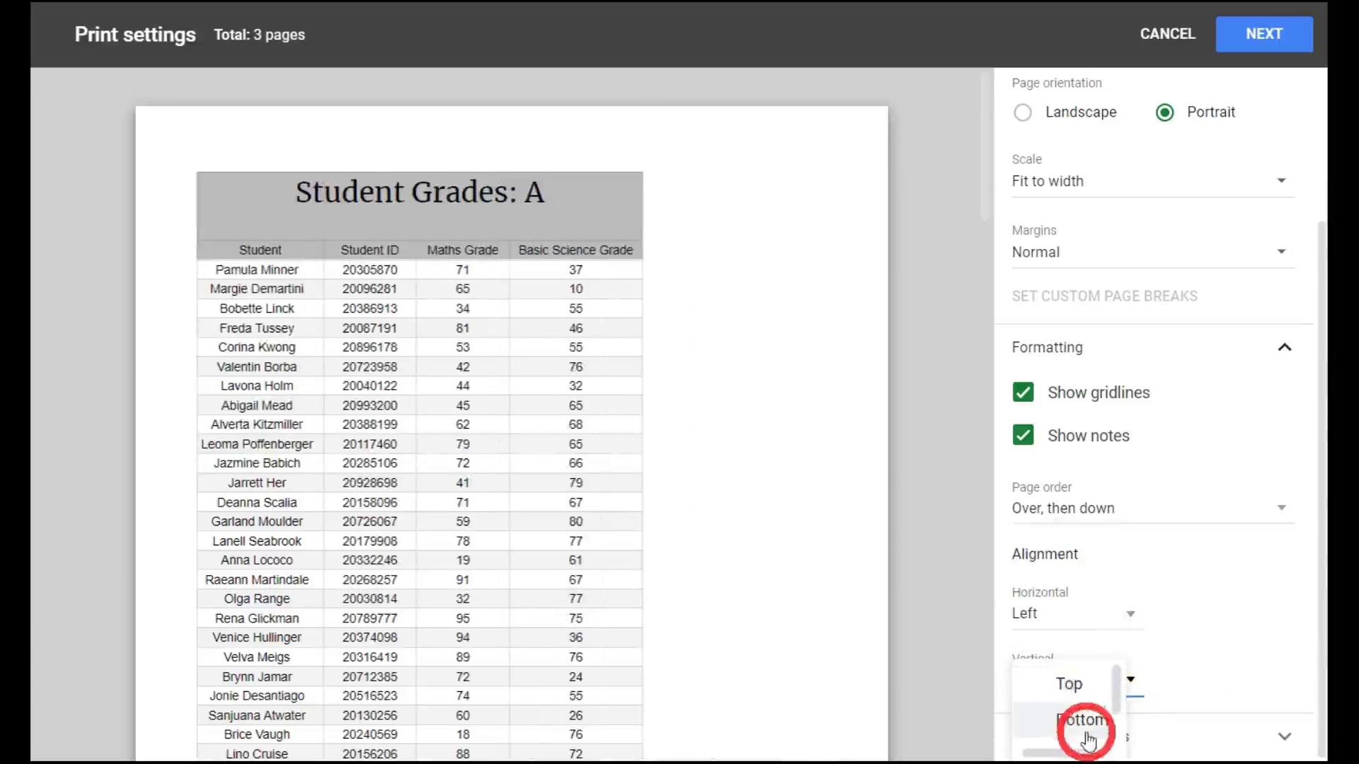
pyautogui.click(1086, 736)
pyautogui.click(1119, 680)
pyautogui.click(1095, 646)
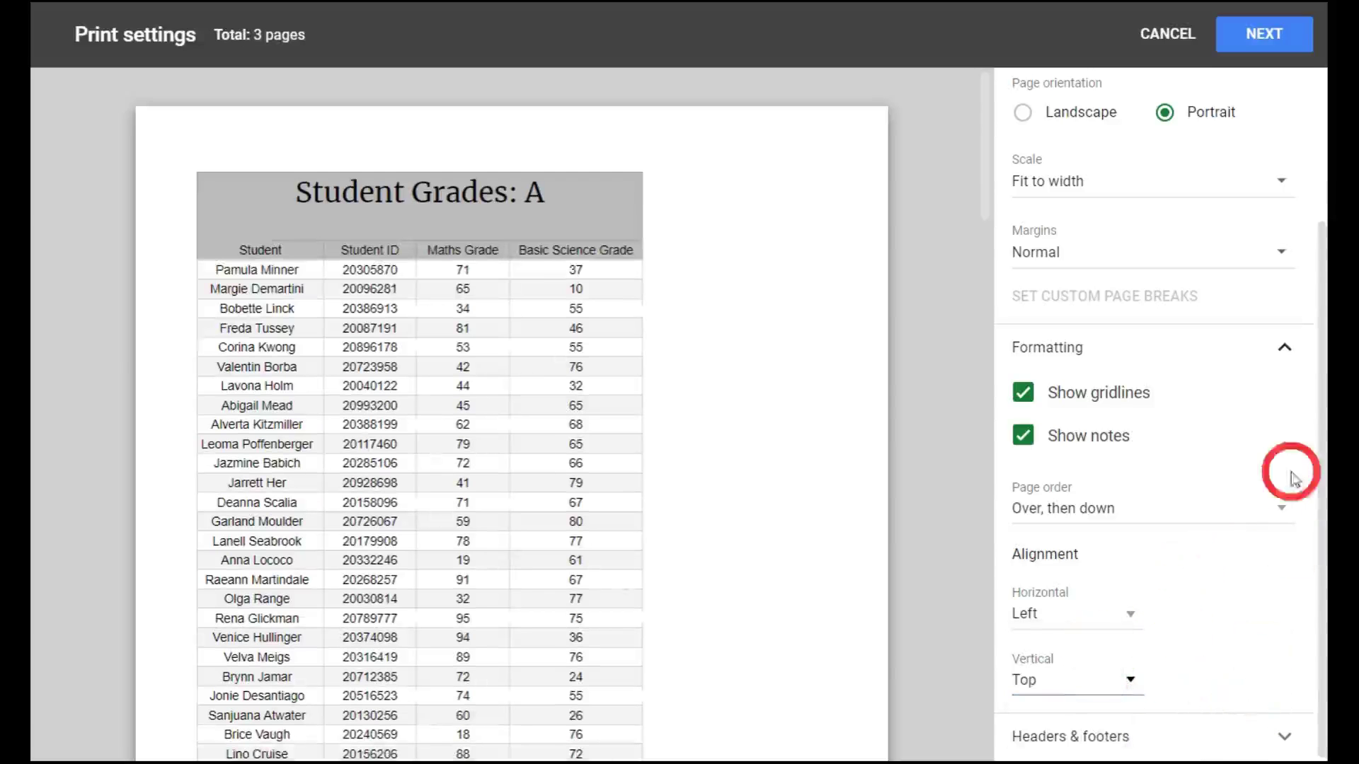
pyautogui.click(1285, 348)
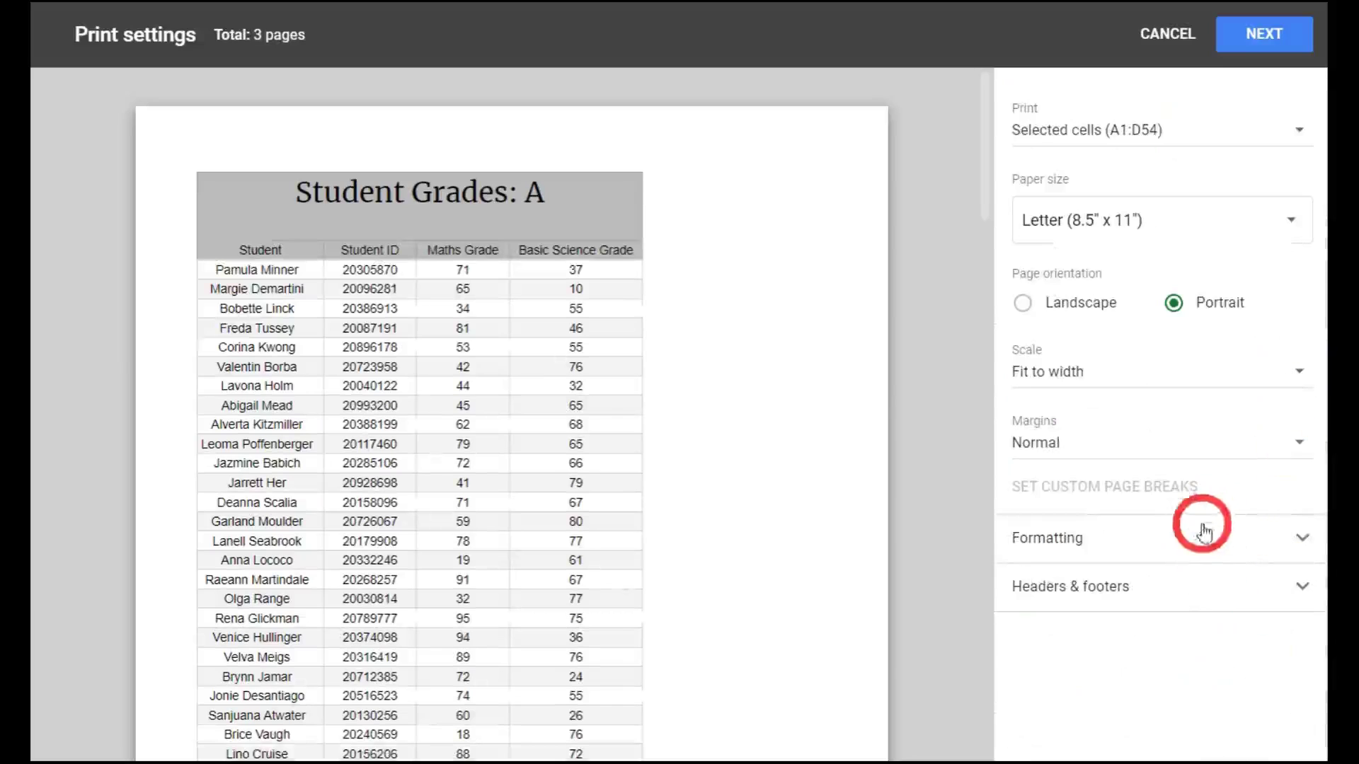
# Under Headers & footers, tick Page numbers, Workbook title, Sheet name, Current date and Current time.
pyautogui.click(1307, 594)
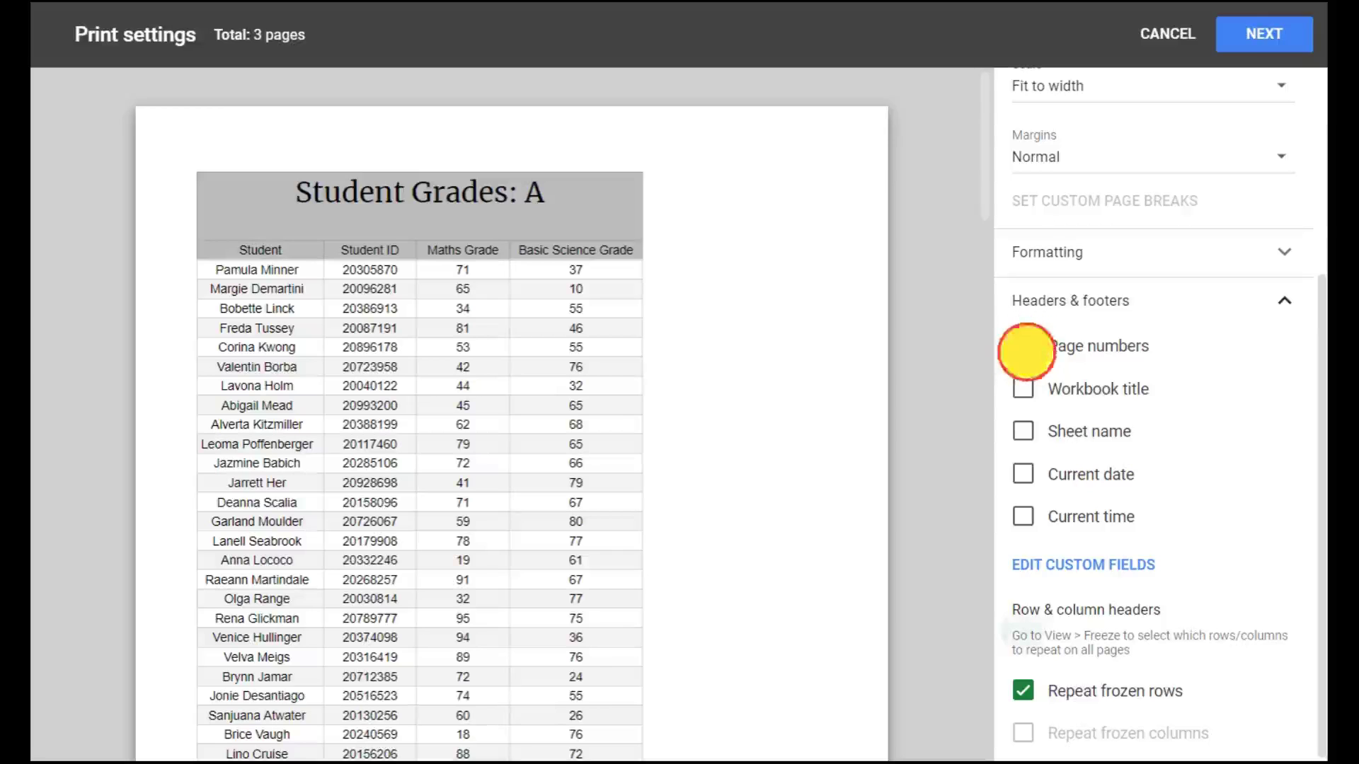
pyautogui.click(1024, 347)
pyautogui.scroll(-10, 758, 398)
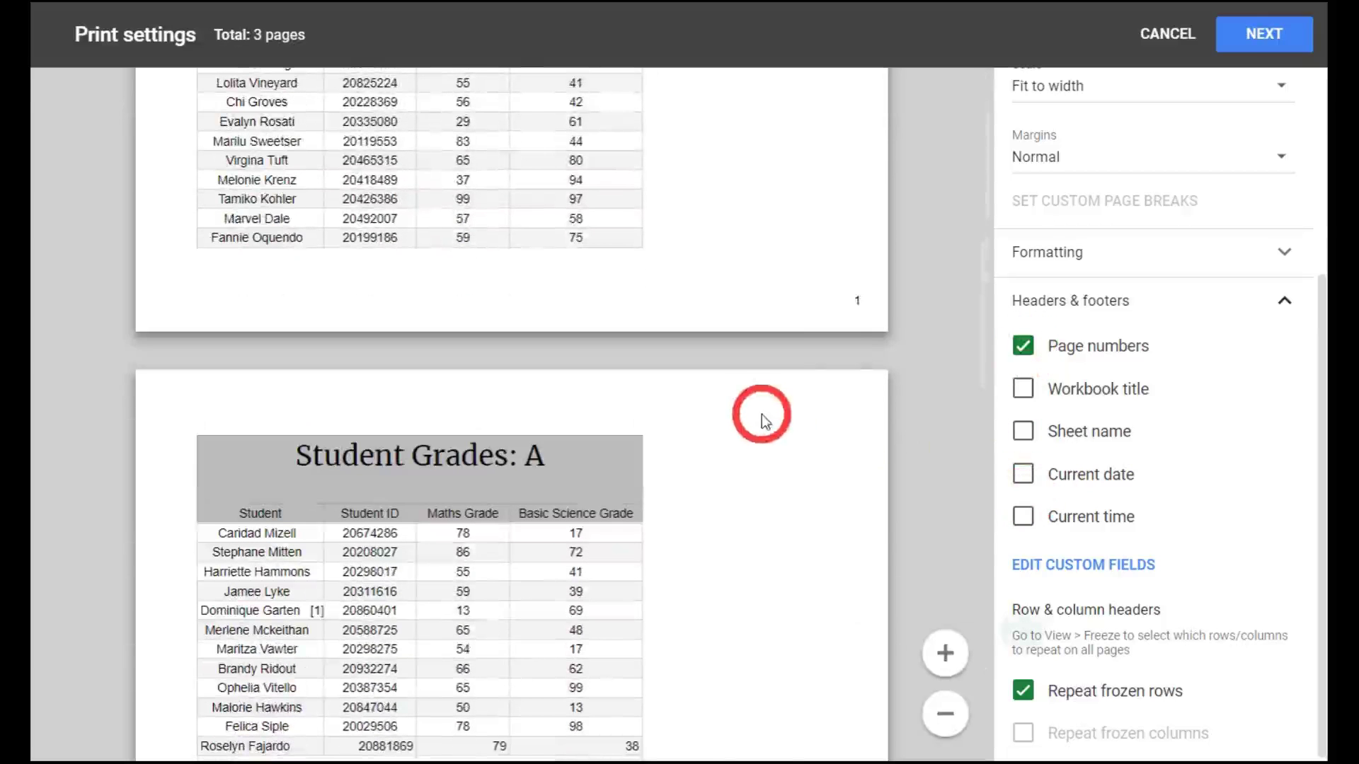
pyautogui.click(1024, 390)
pyautogui.scroll(-4, 669, 357)
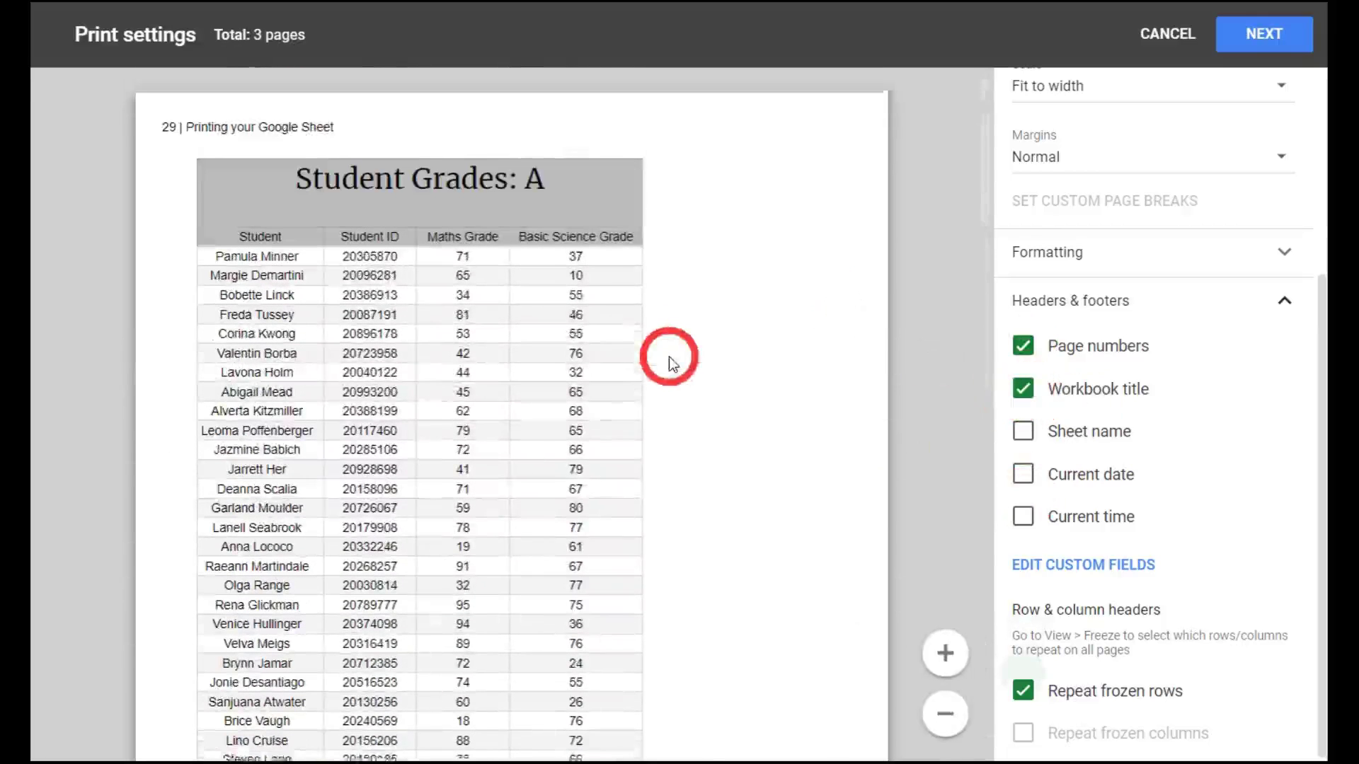
pyautogui.scroll(-3, 779, 396)
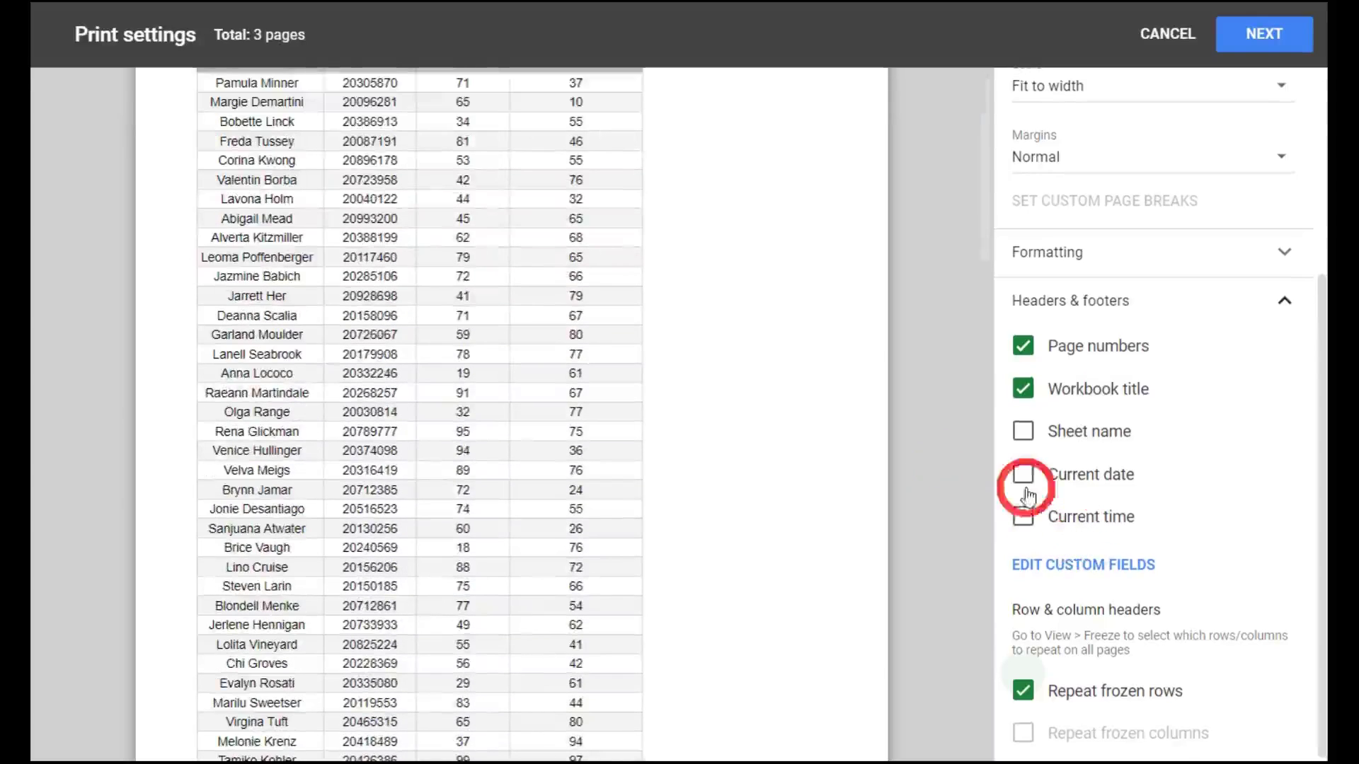
pyautogui.click(1030, 442)
pyautogui.scroll(3, 729, 450)
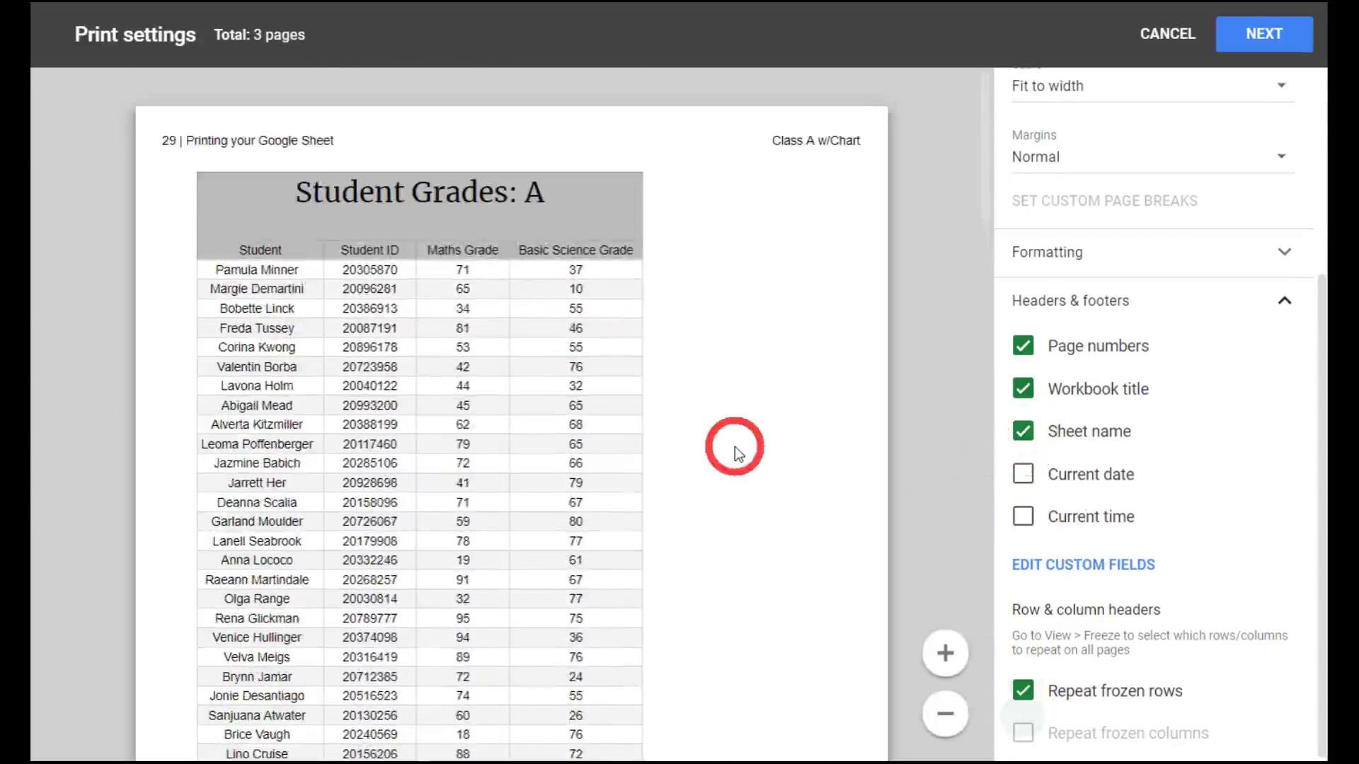
pyautogui.click(1024, 477)
pyautogui.scroll(-15, 661, 433)
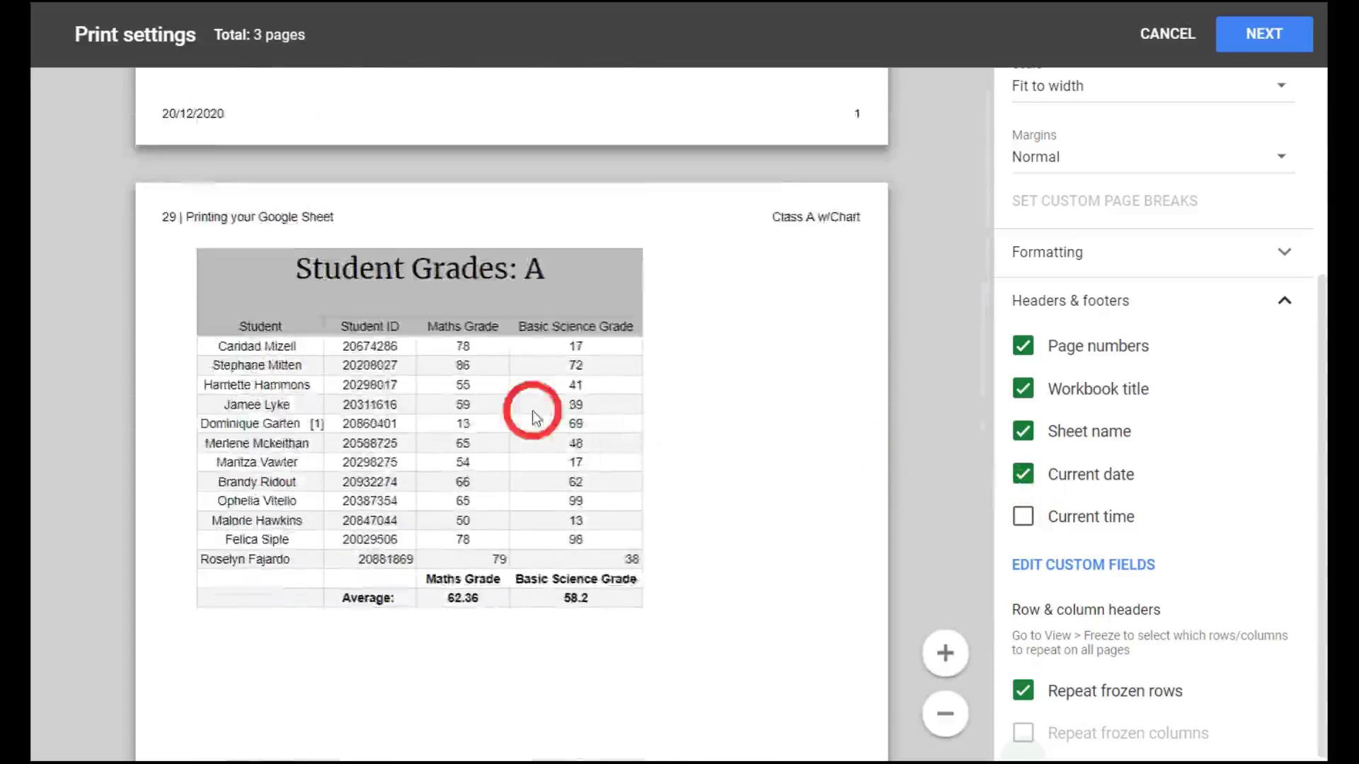
pyautogui.scroll(3, 126, 317)
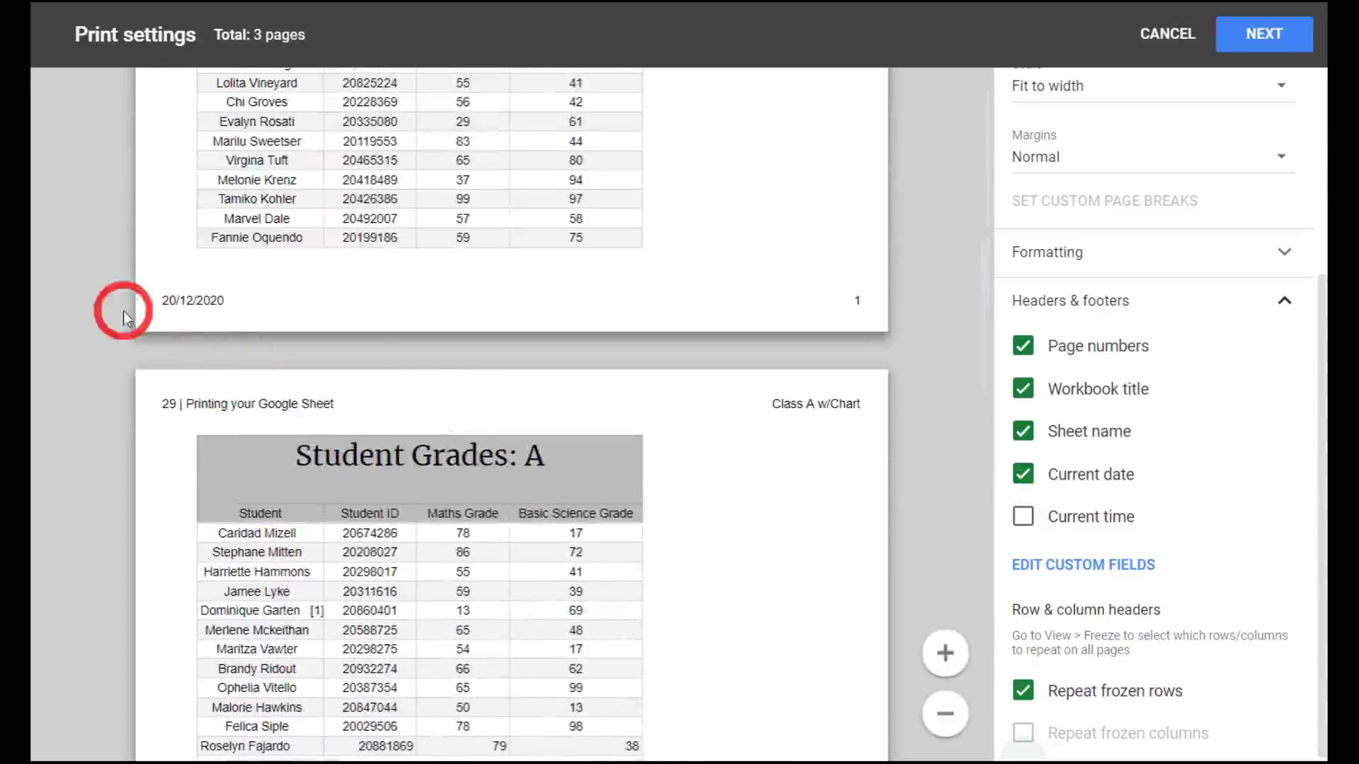
pyautogui.click(1024, 519)
pyautogui.scroll(3, 698, 422)
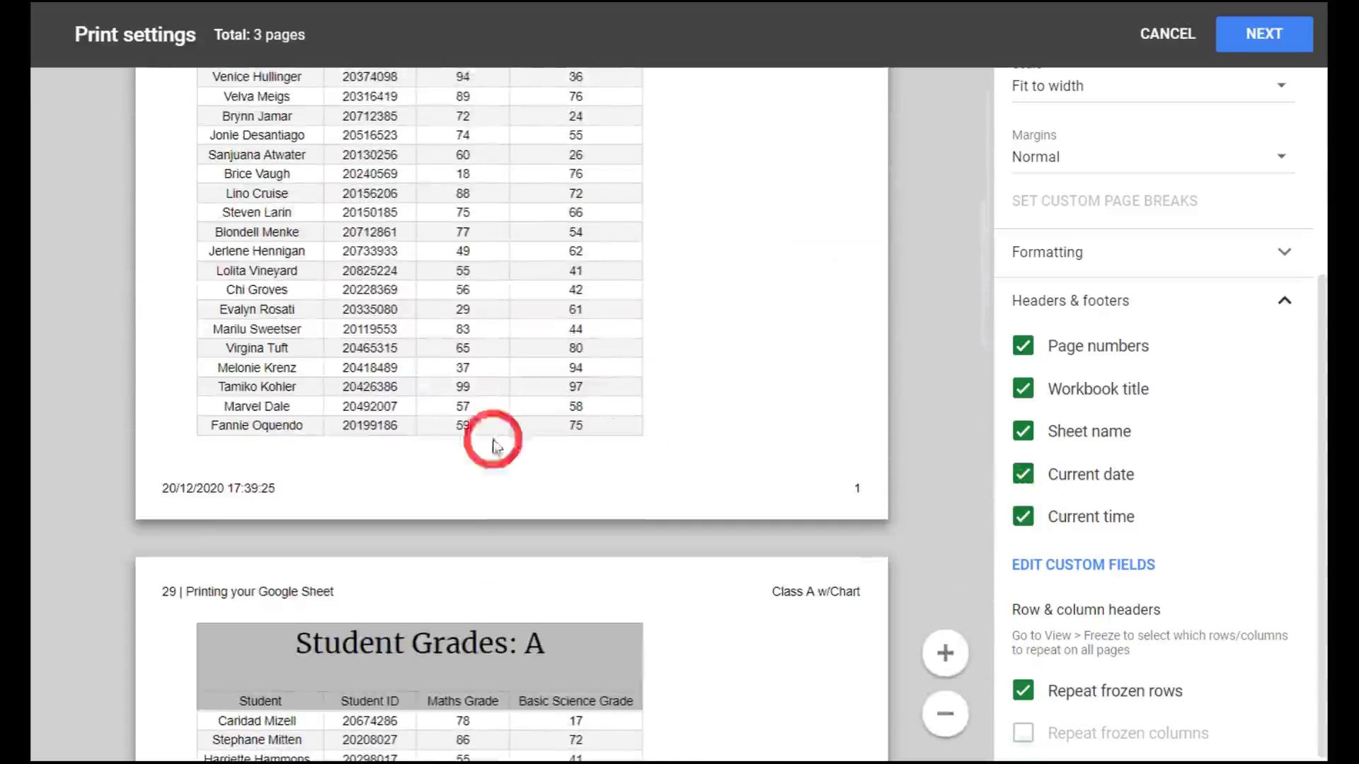
# In the custom fields editor, put the workbook title and sheet name in the left header.
pyautogui.click(1109, 572)
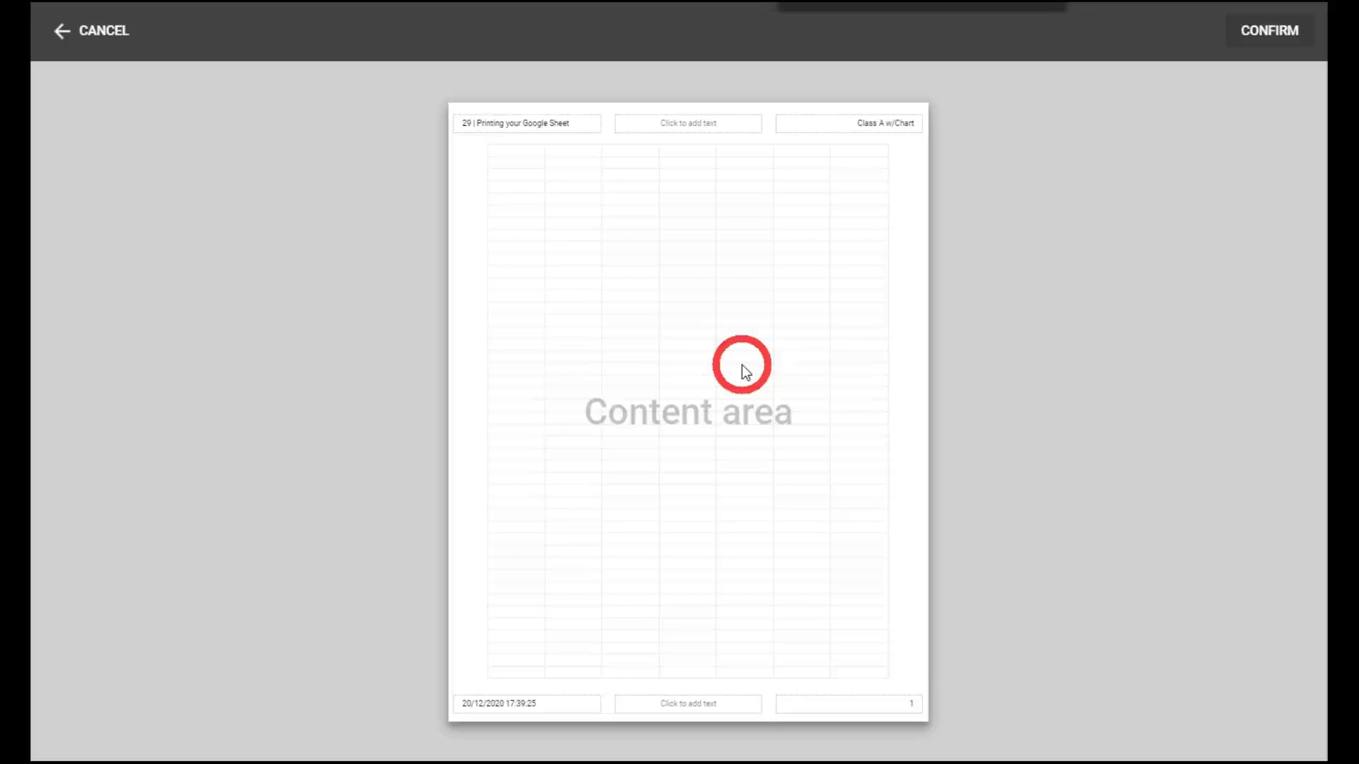
pyautogui.click(549, 113)
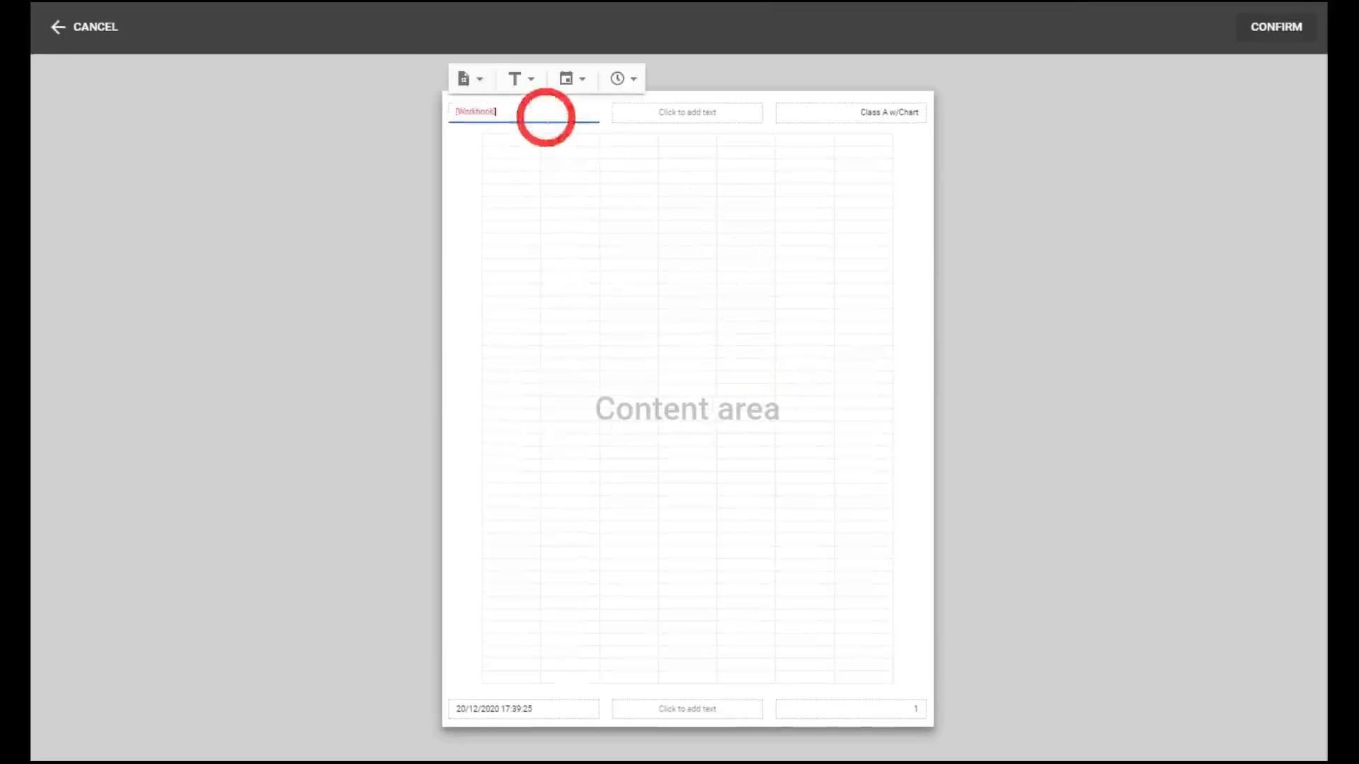
pyautogui.click(632, 89)
pyautogui.click(570, 78)
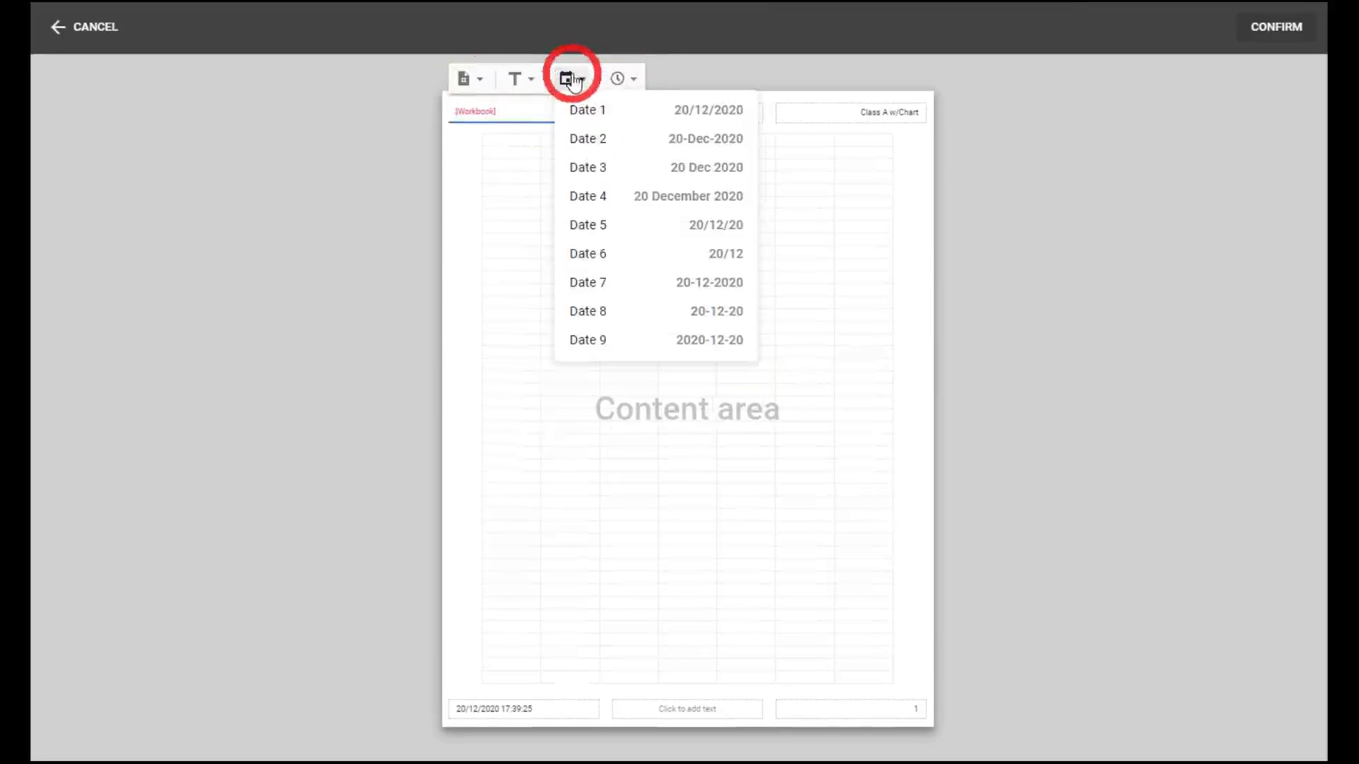
pyautogui.click(533, 81)
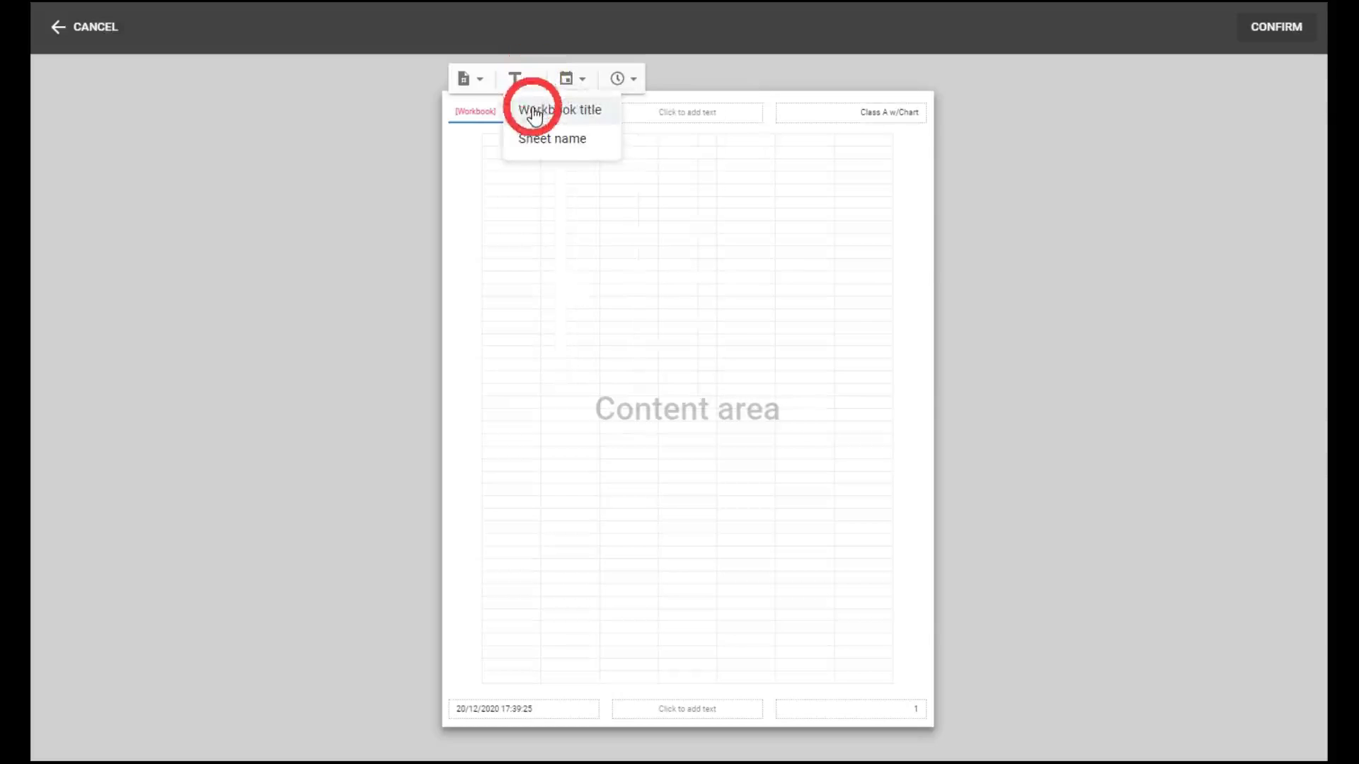
pyautogui.click(538, 138)
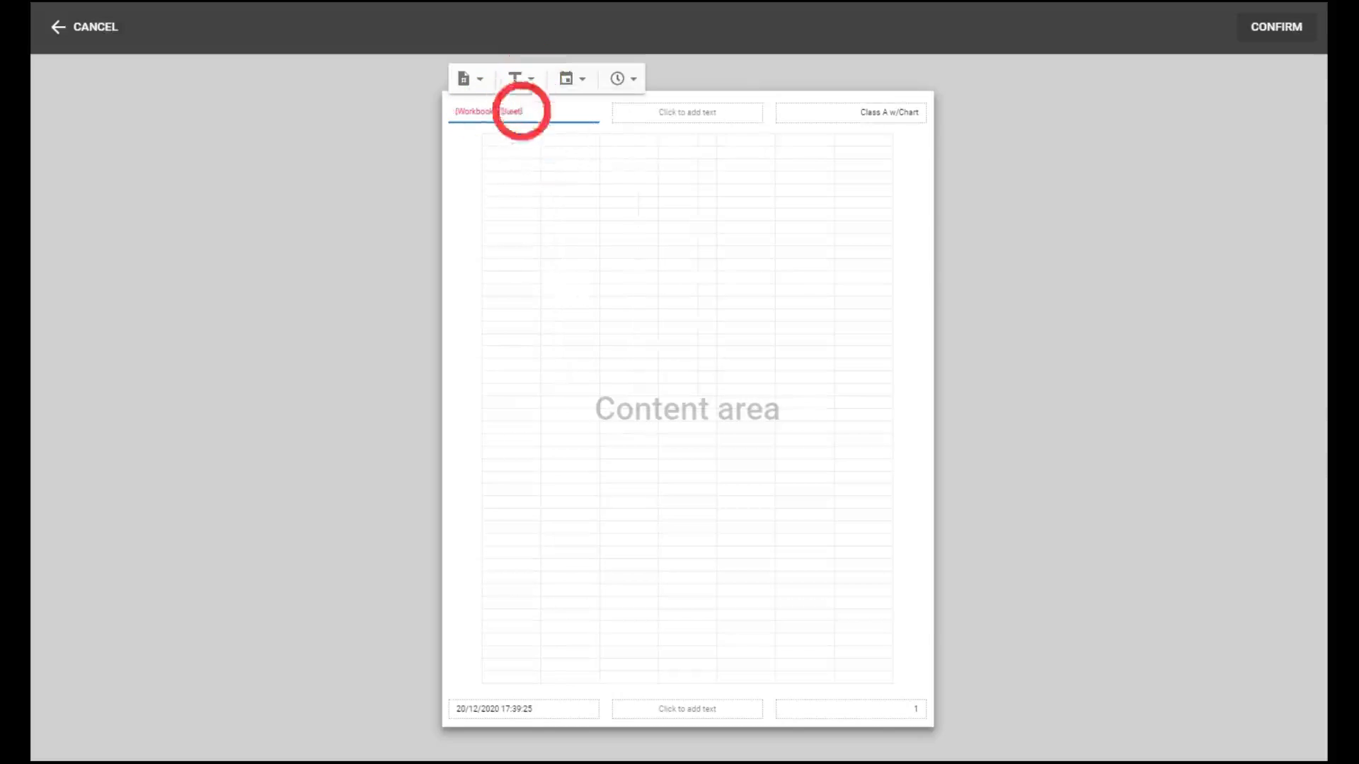
# Set the right header to the Date 2 format followed by Time 2.
pyautogui.click(862, 114)
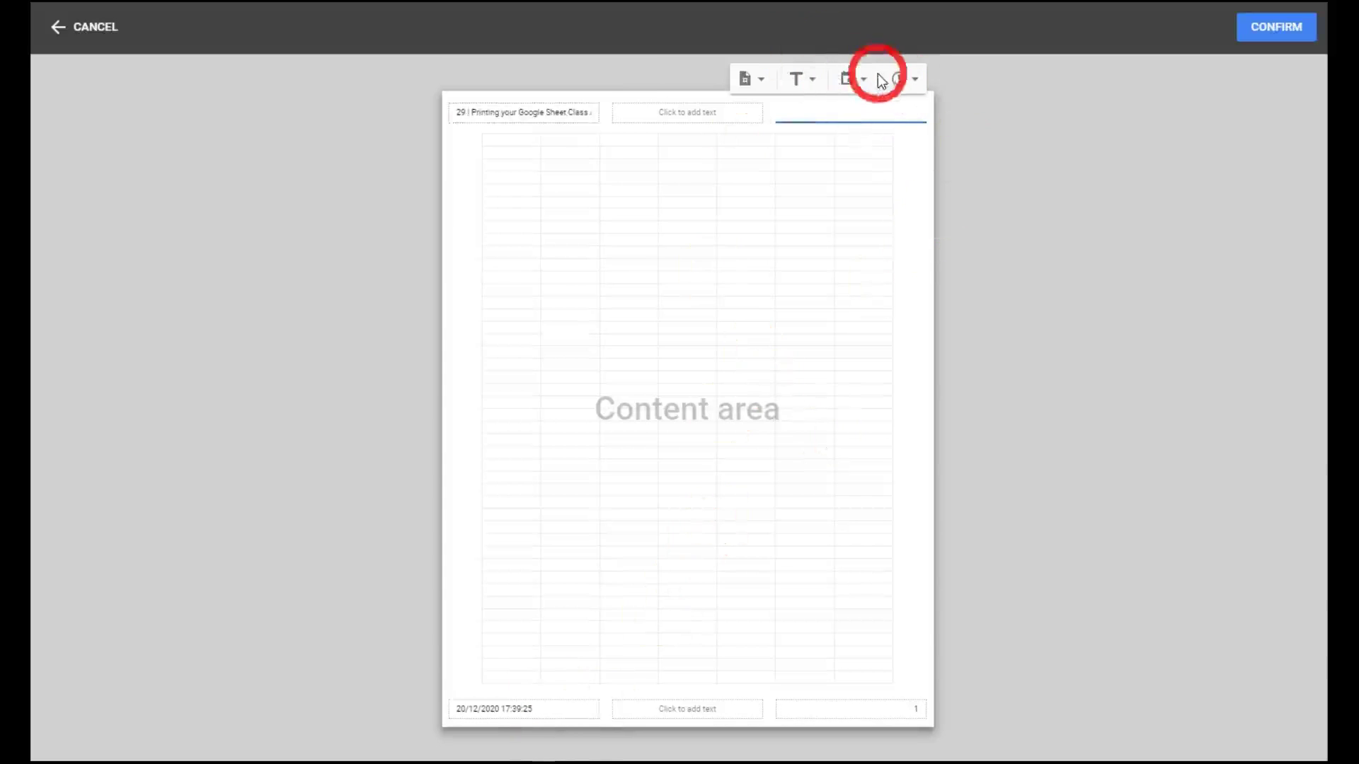
pyautogui.click(853, 78)
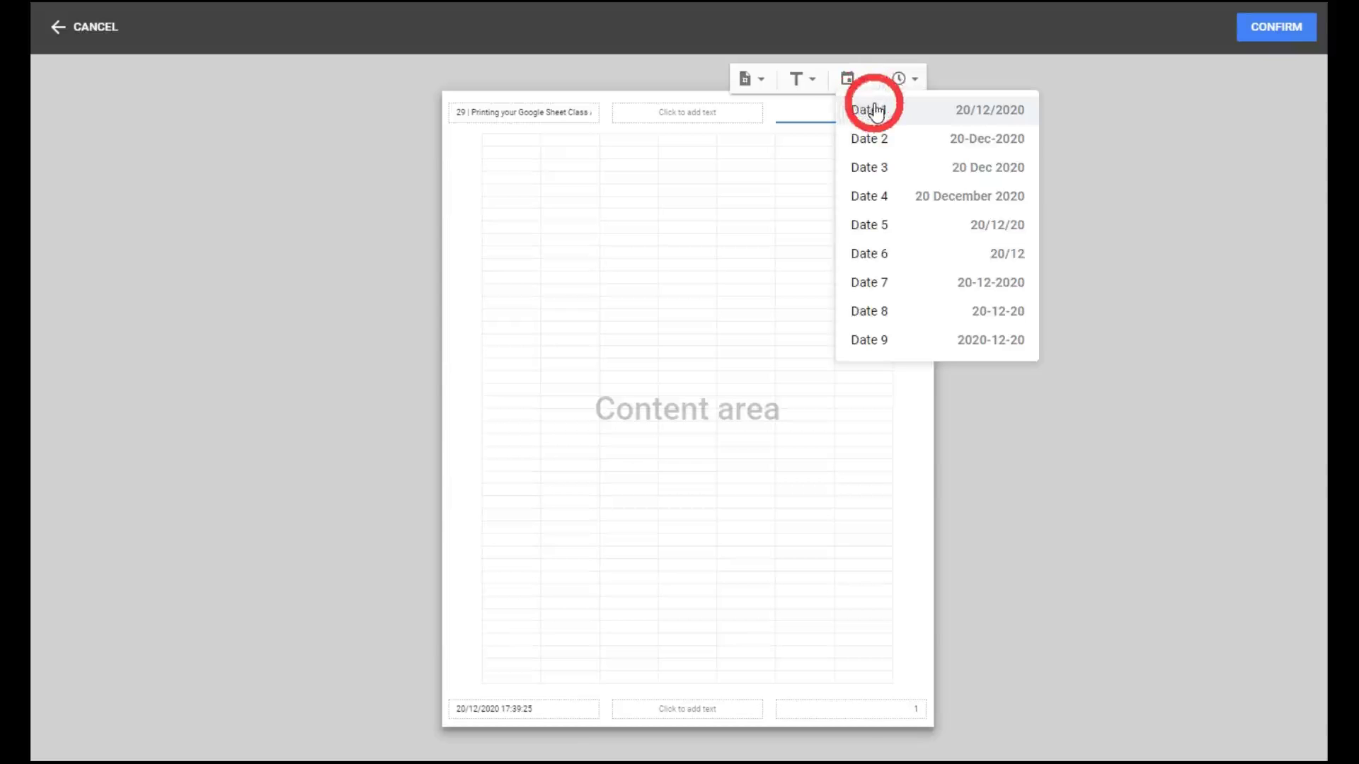
pyautogui.click(870, 134)
pyautogui.click(905, 81)
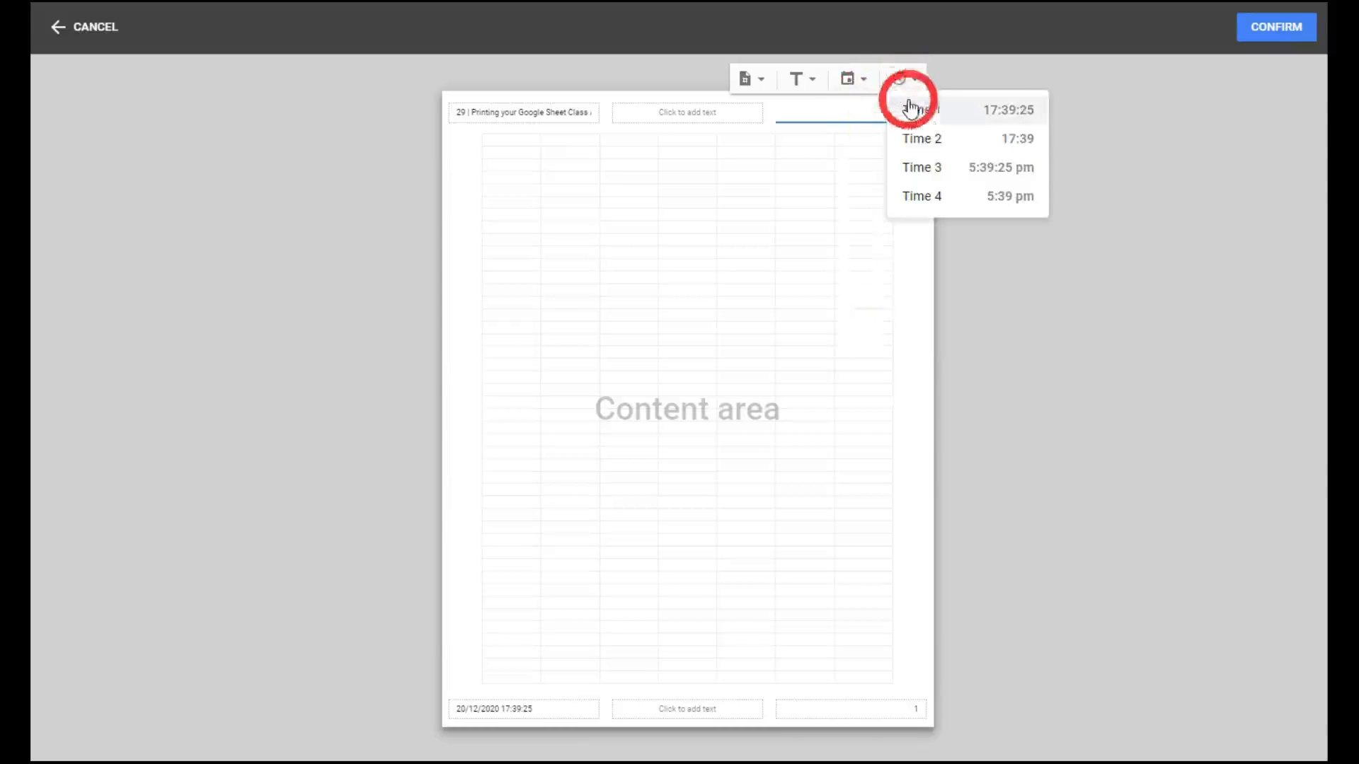
pyautogui.click(917, 135)
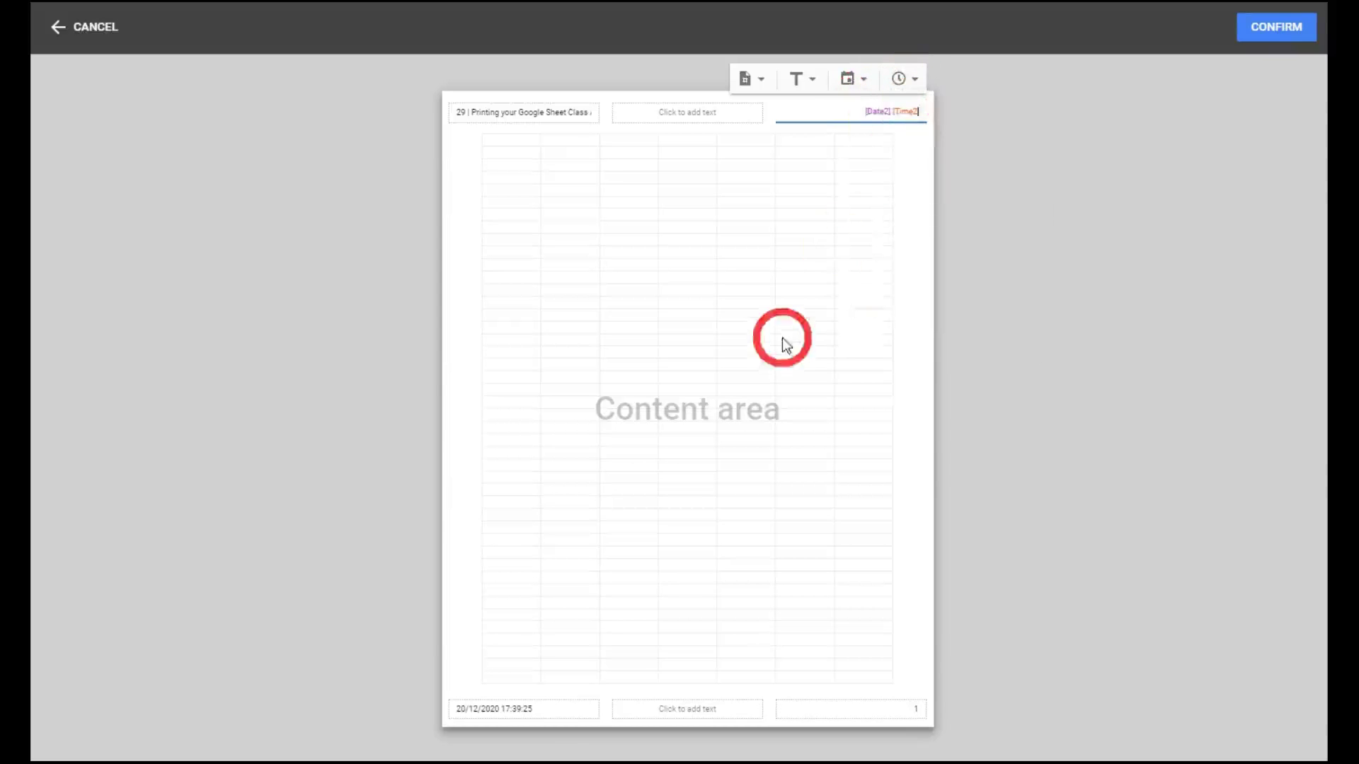
# Clear the left footer and put the Page number B format in the right footer.
pyautogui.click(530, 715)
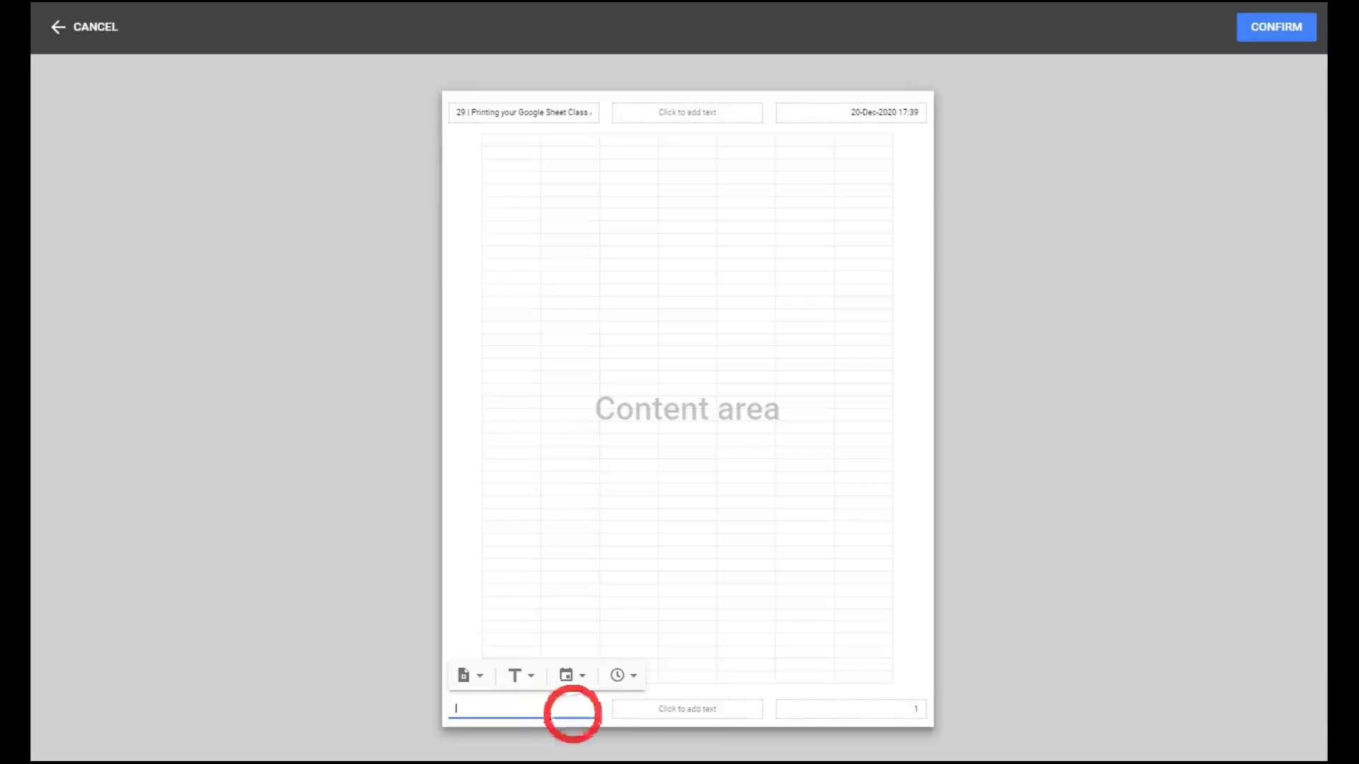
pyautogui.click(849, 708)
pyautogui.click(750, 675)
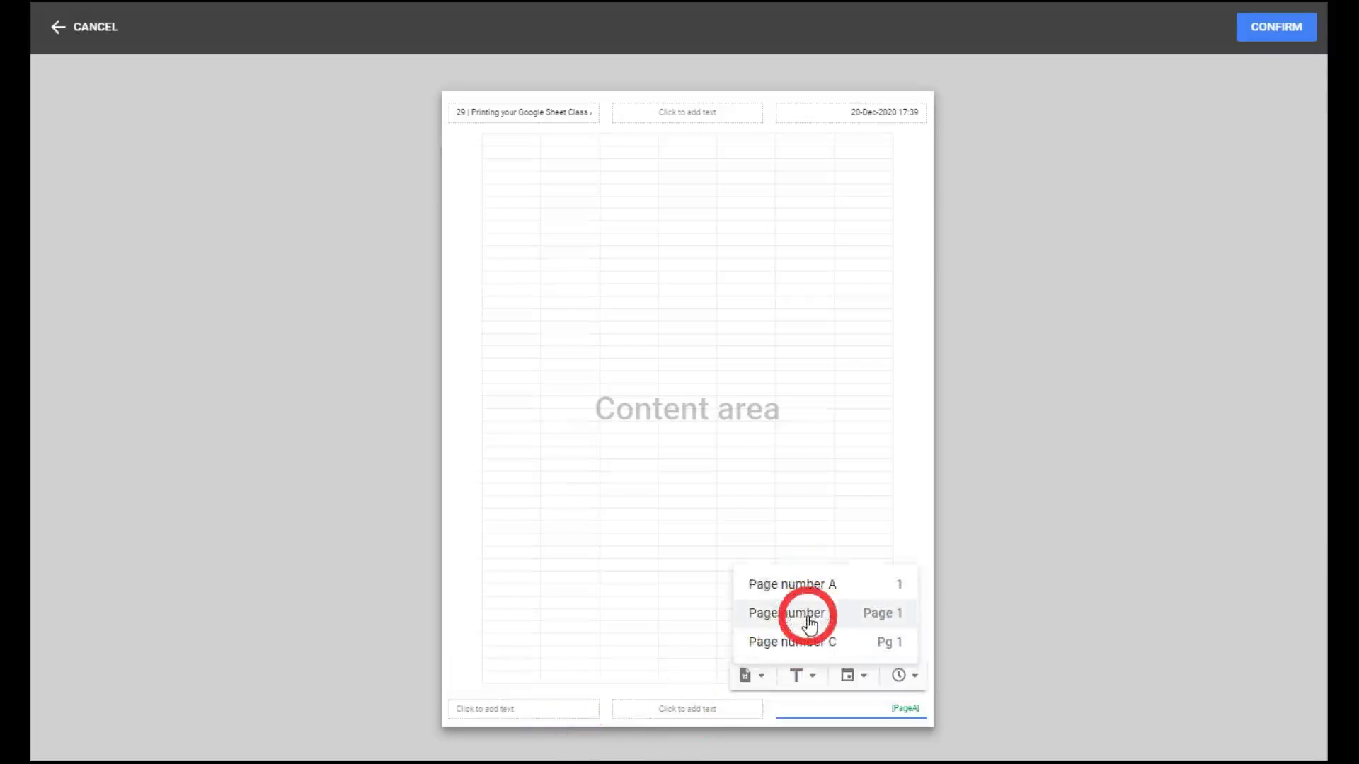
pyautogui.click(809, 623)
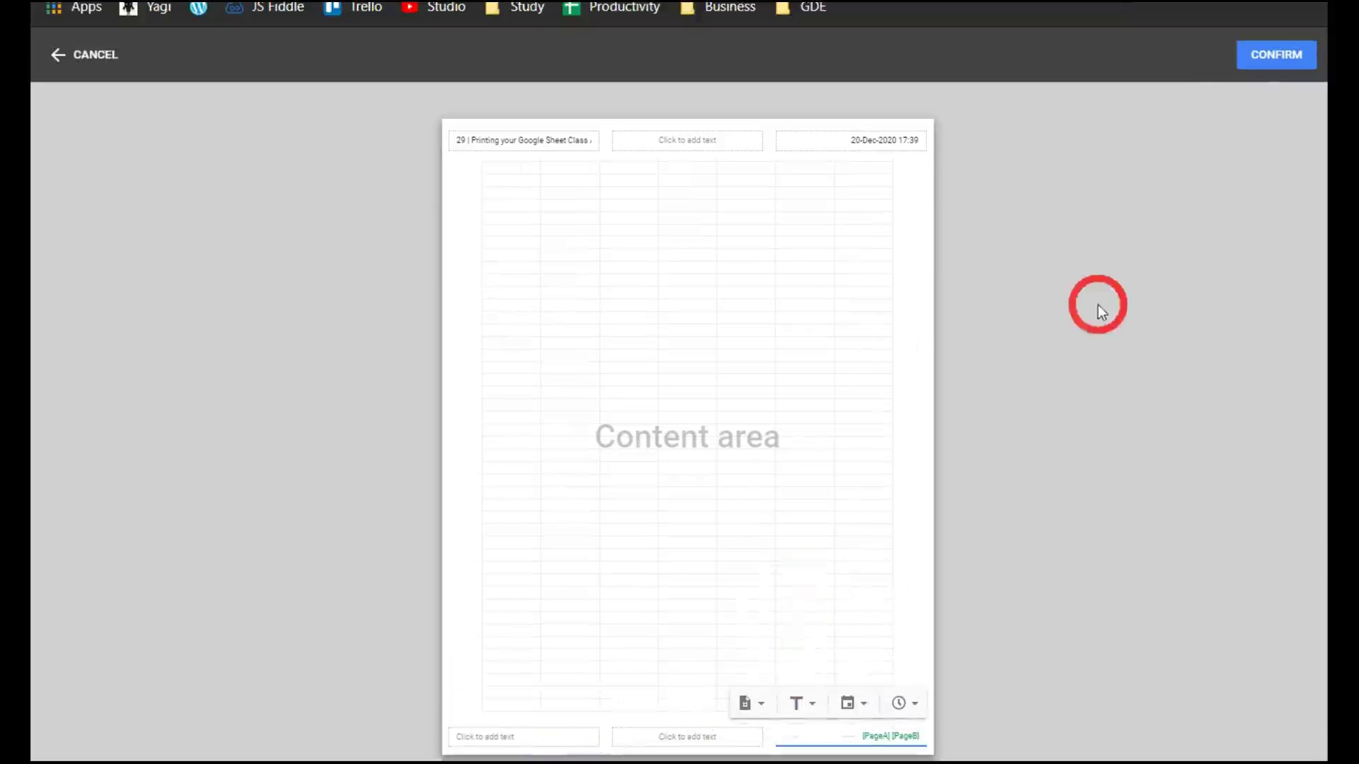
pyautogui.click(1163, 115)
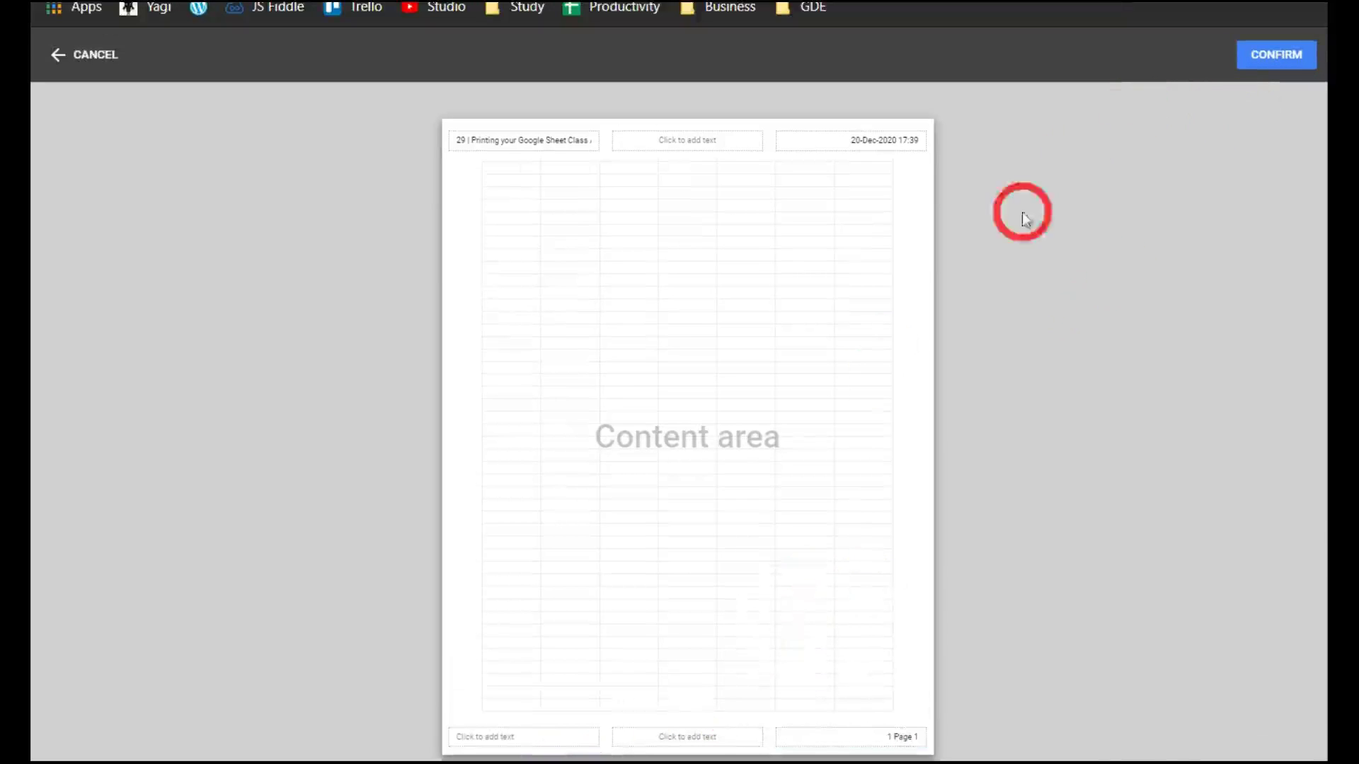
pyautogui.click(1288, 55)
pyautogui.scroll(10, 743, 463)
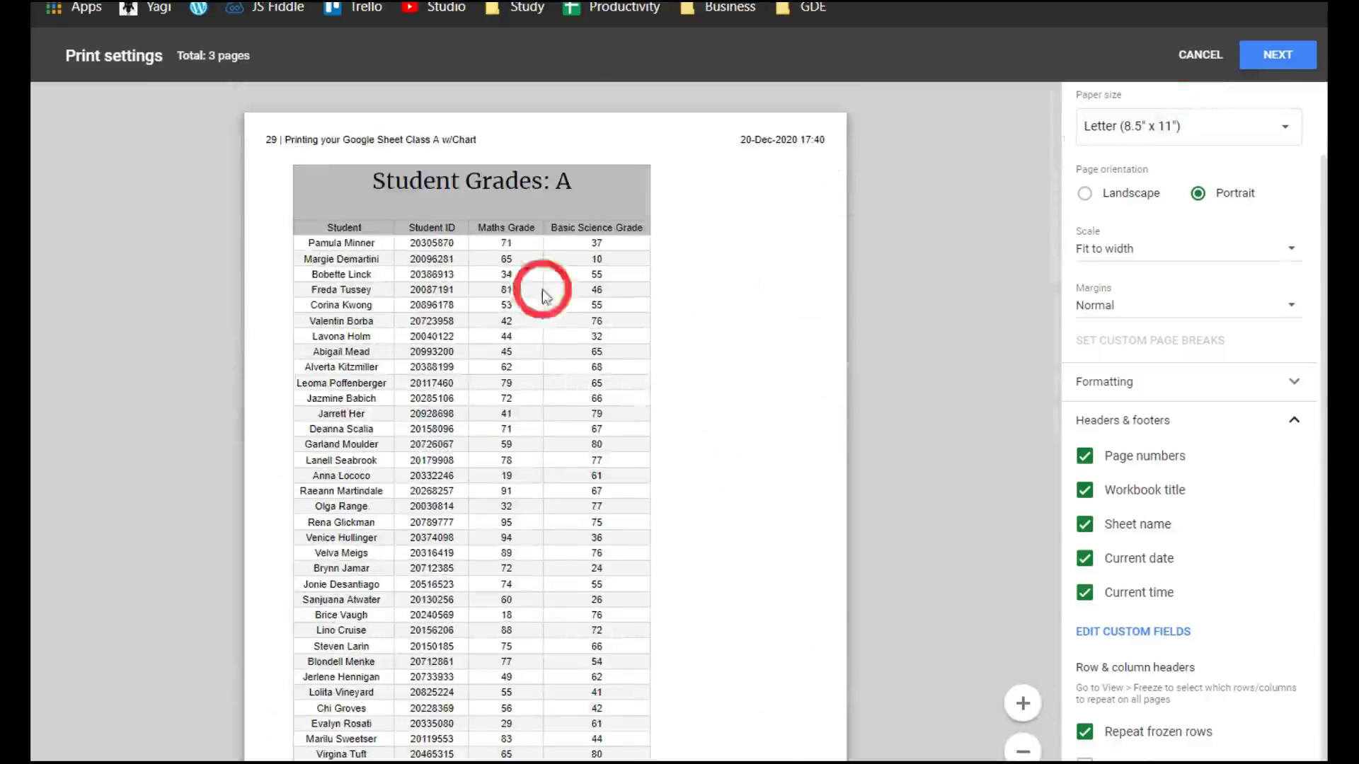
pyautogui.scroll(-8, 718, 201)
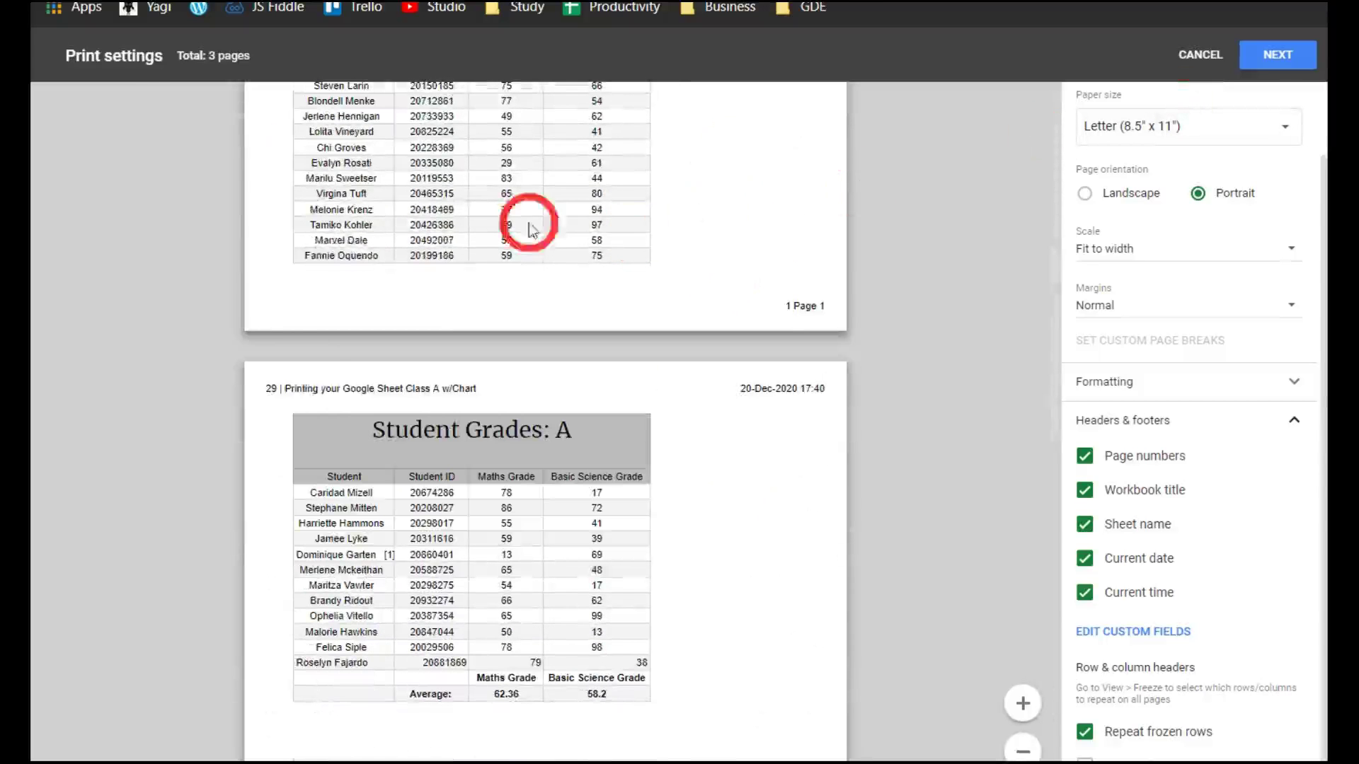
pyautogui.scroll(-8, 459, 423)
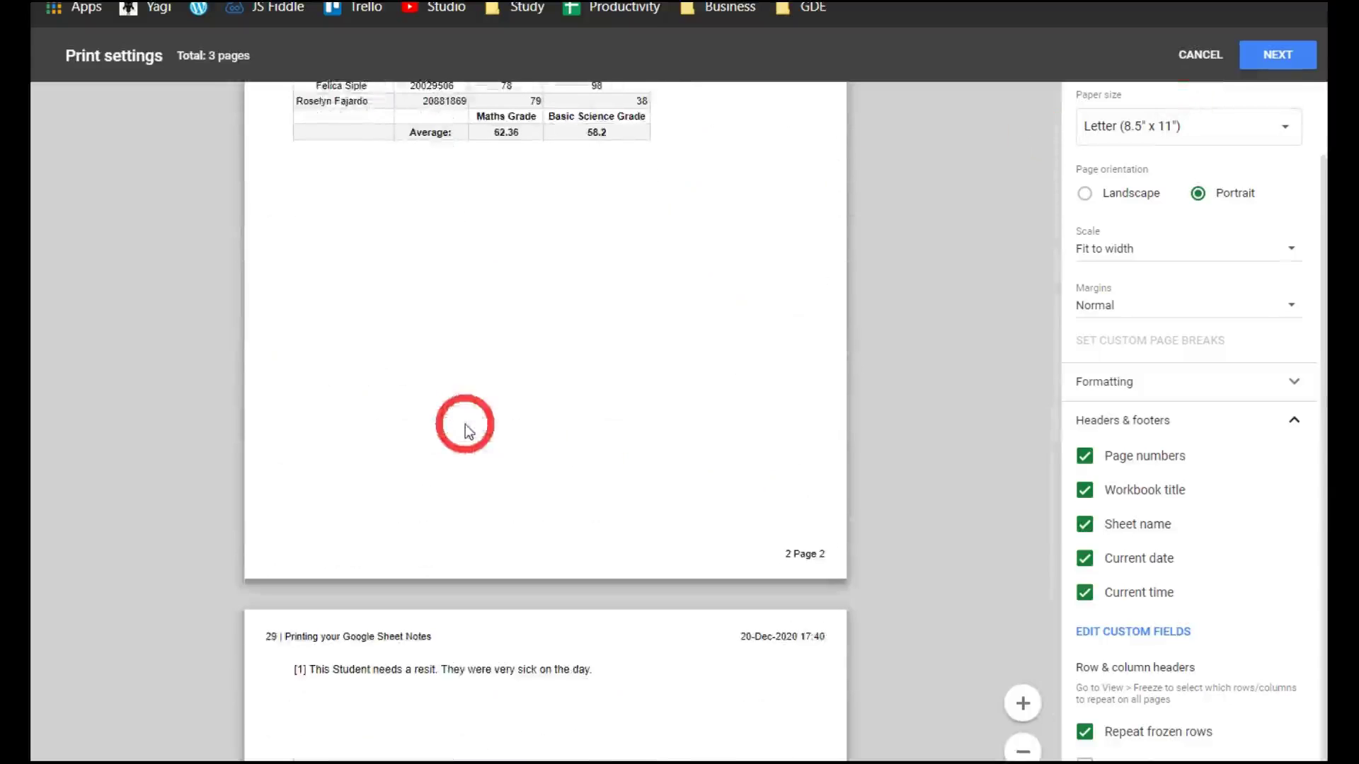
pyautogui.scroll(15, 734, 364)
pyautogui.scroll(-1, 1196, 701)
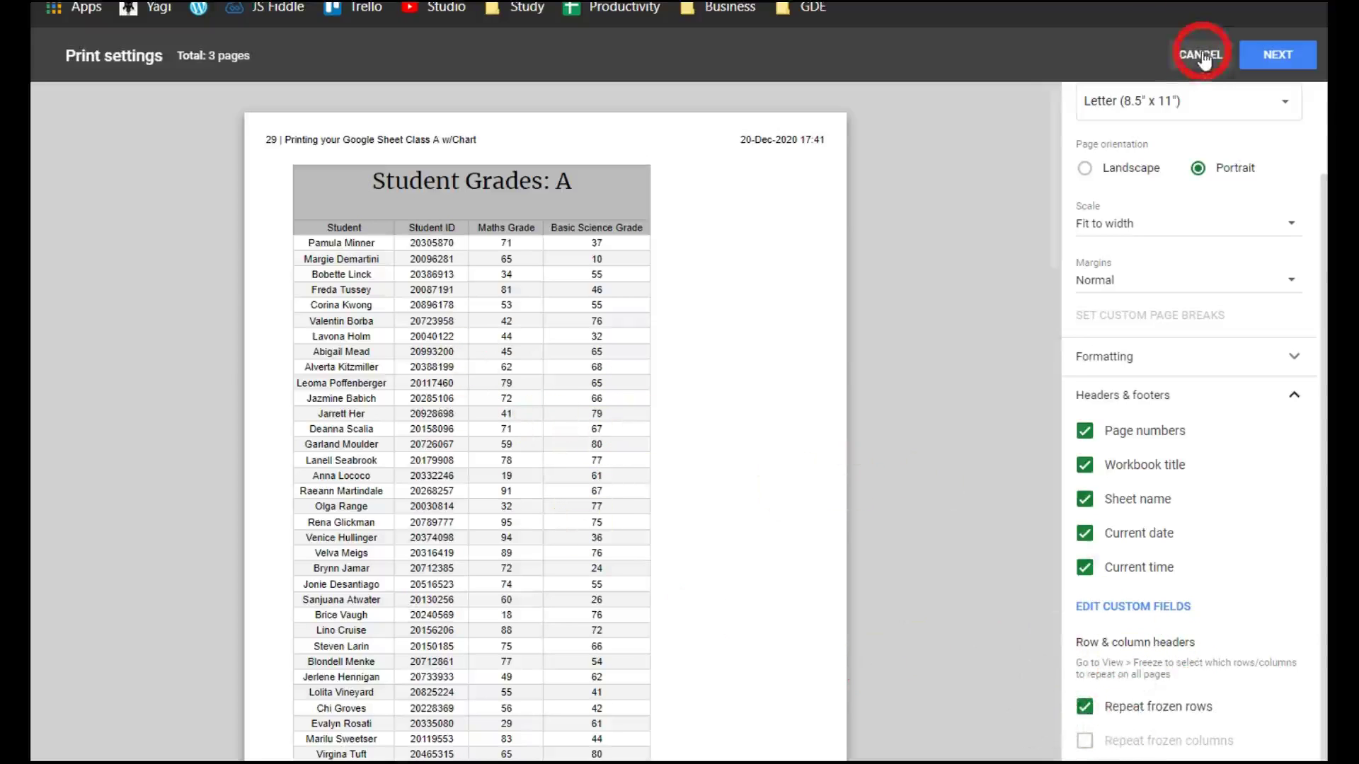
pyautogui.click(1172, 68)
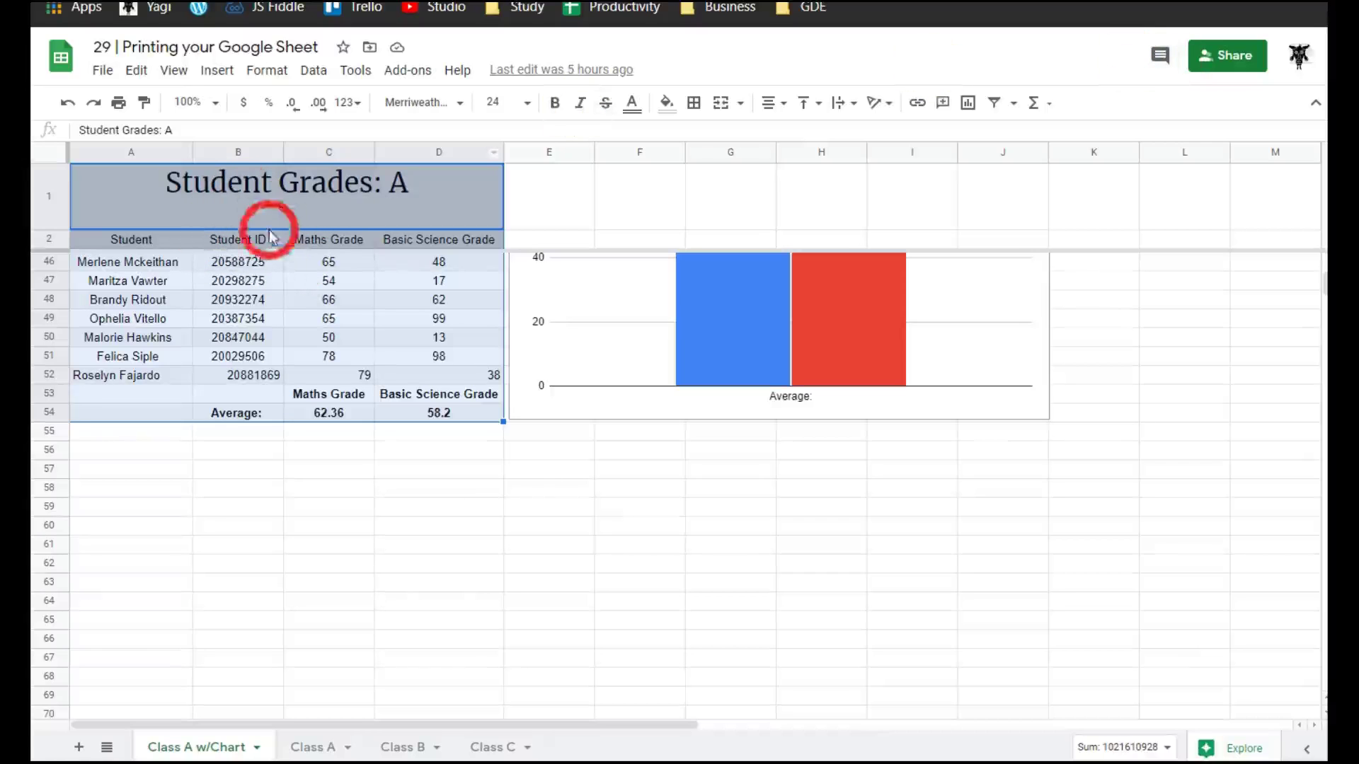
pyautogui.scroll(-4, 248, 234)
pyautogui.scroll(9, 225, 234)
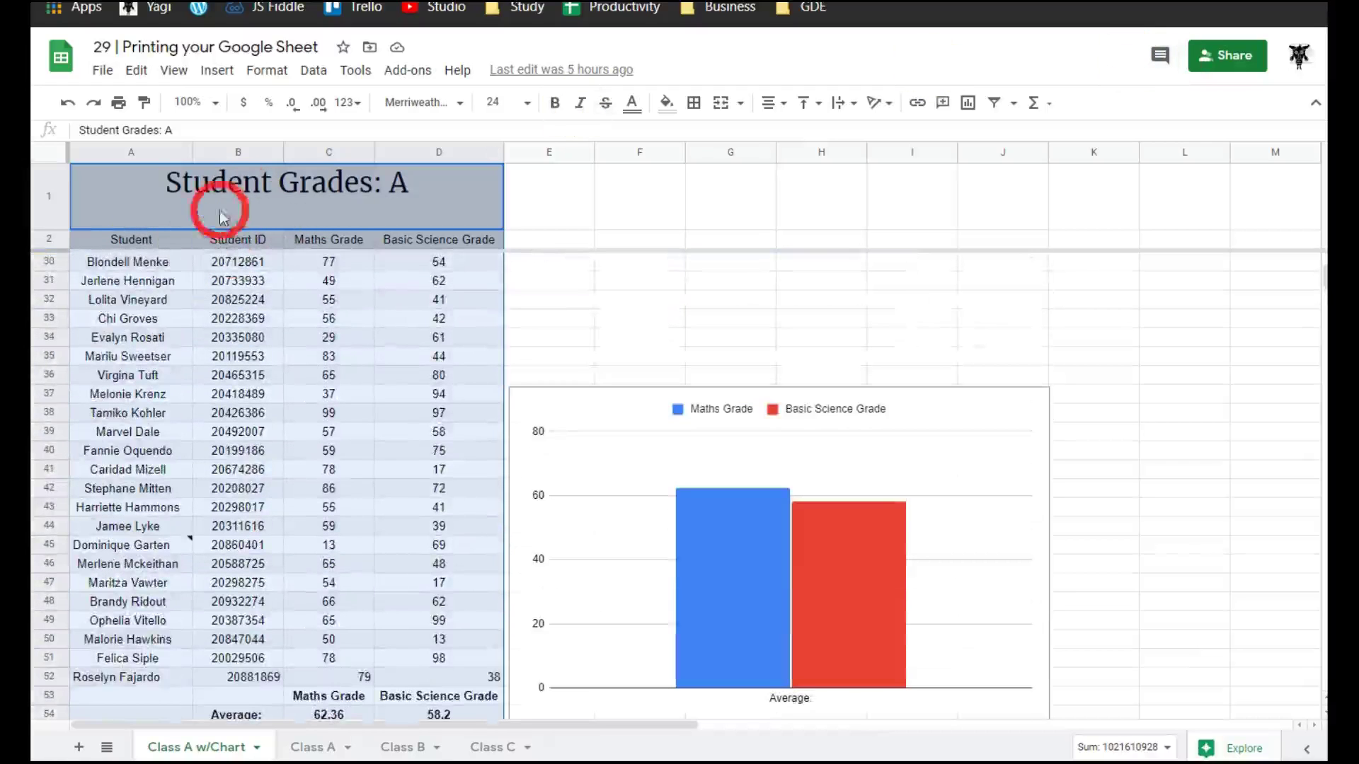
pyautogui.scroll(5, 219, 244)
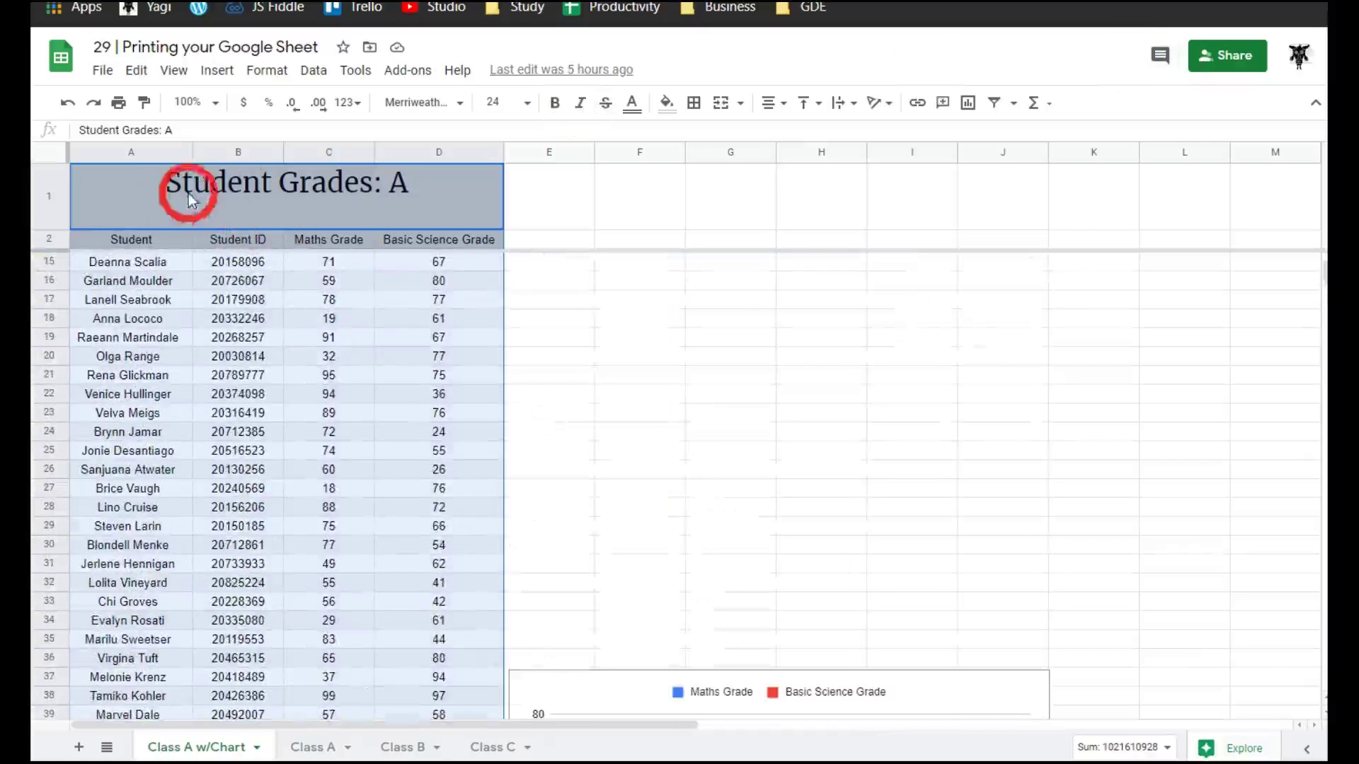
# Reopen print settings and switch Print to the selected cells A1:D54.
pyautogui.click(119, 106)
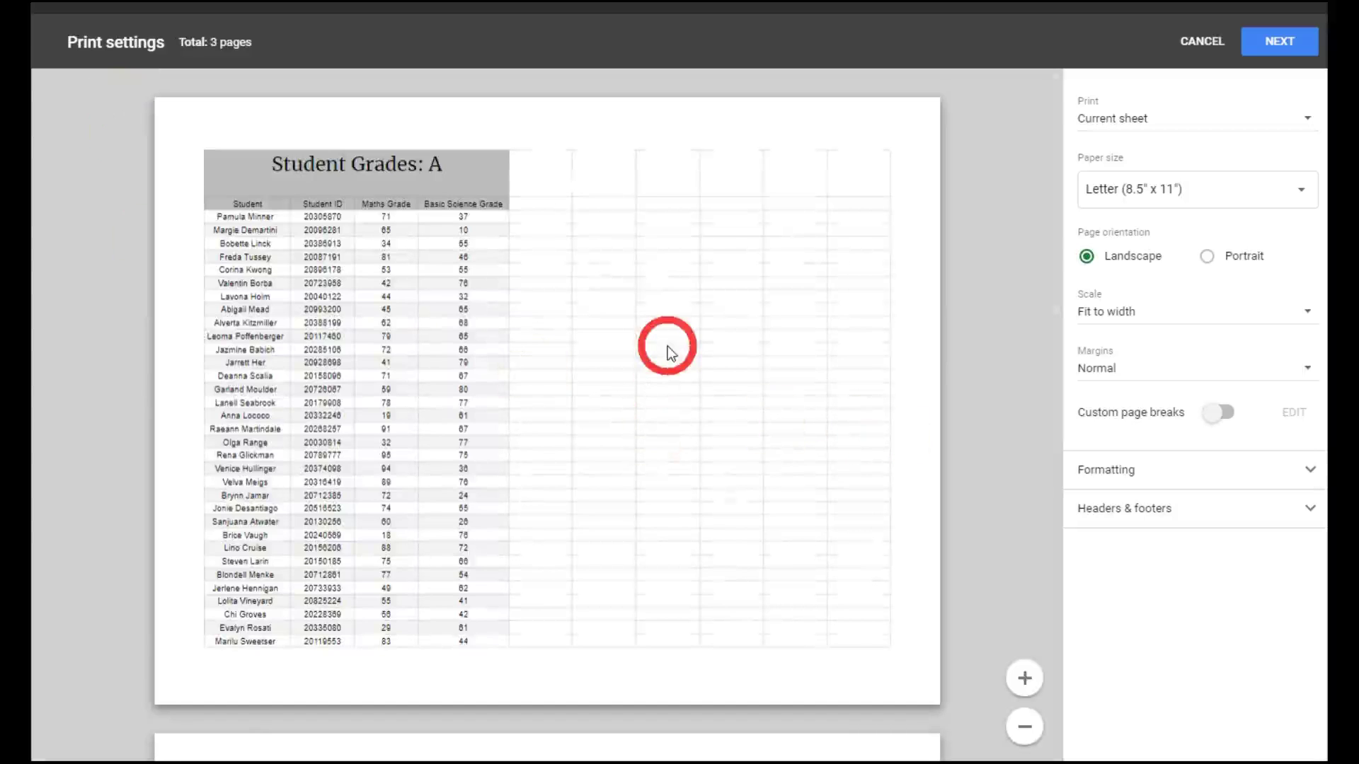
pyautogui.scroll(-5, 668, 349)
pyautogui.click(1221, 515)
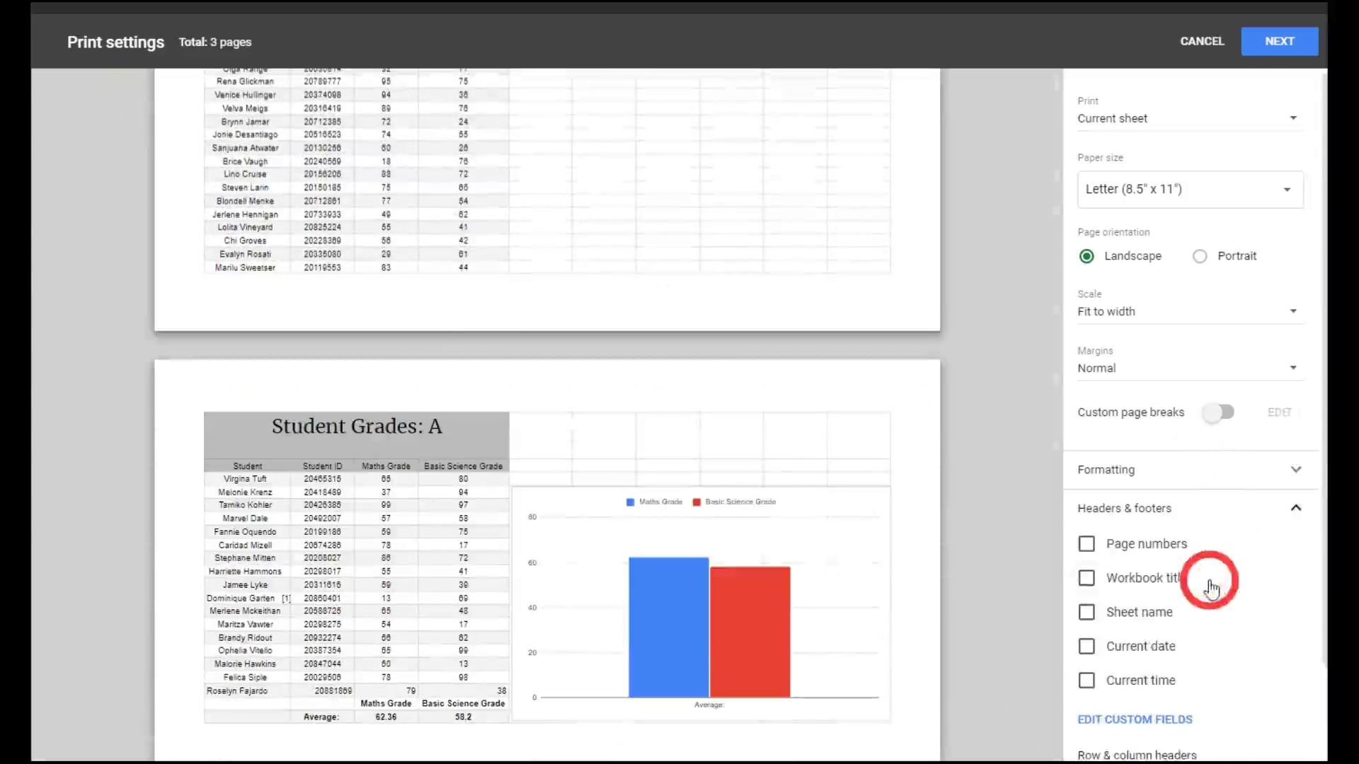
pyautogui.scroll(-2, 1133, 570)
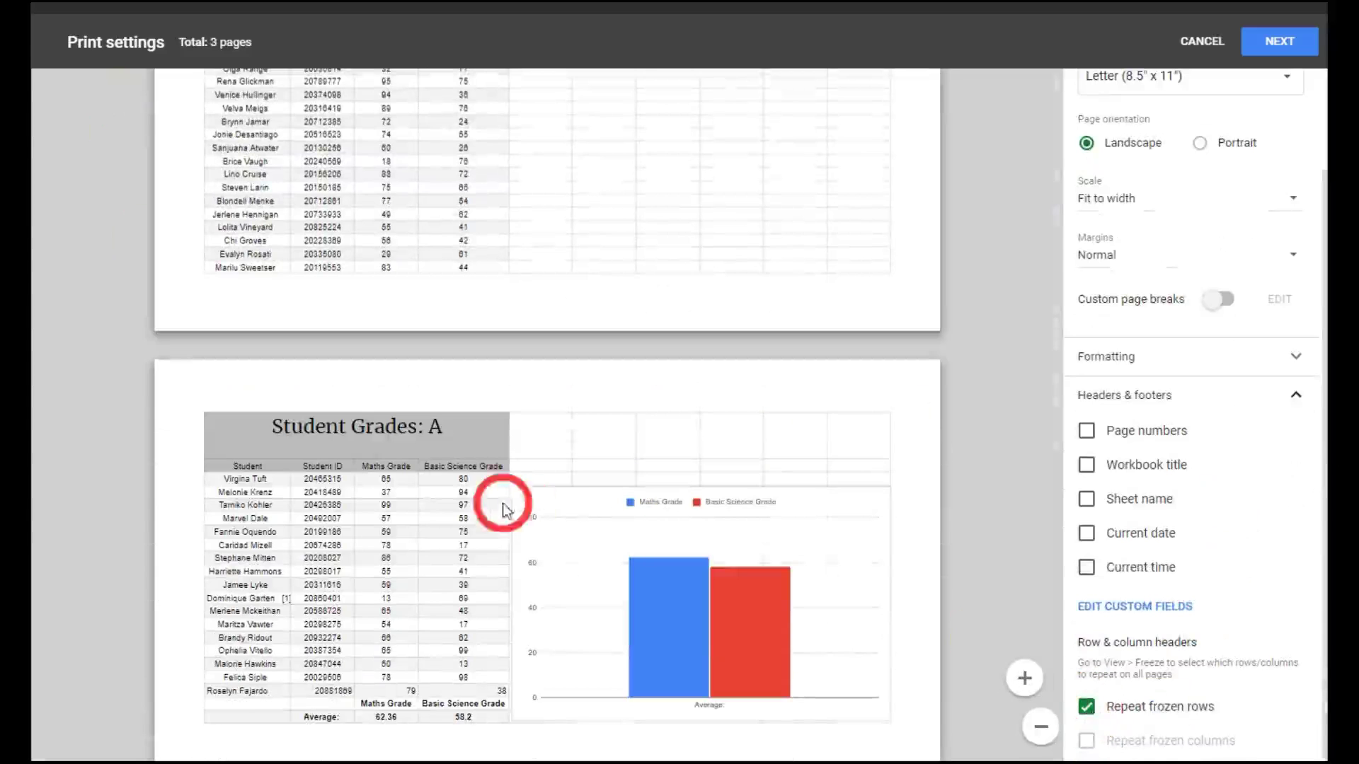
pyautogui.scroll(5, 385, 397)
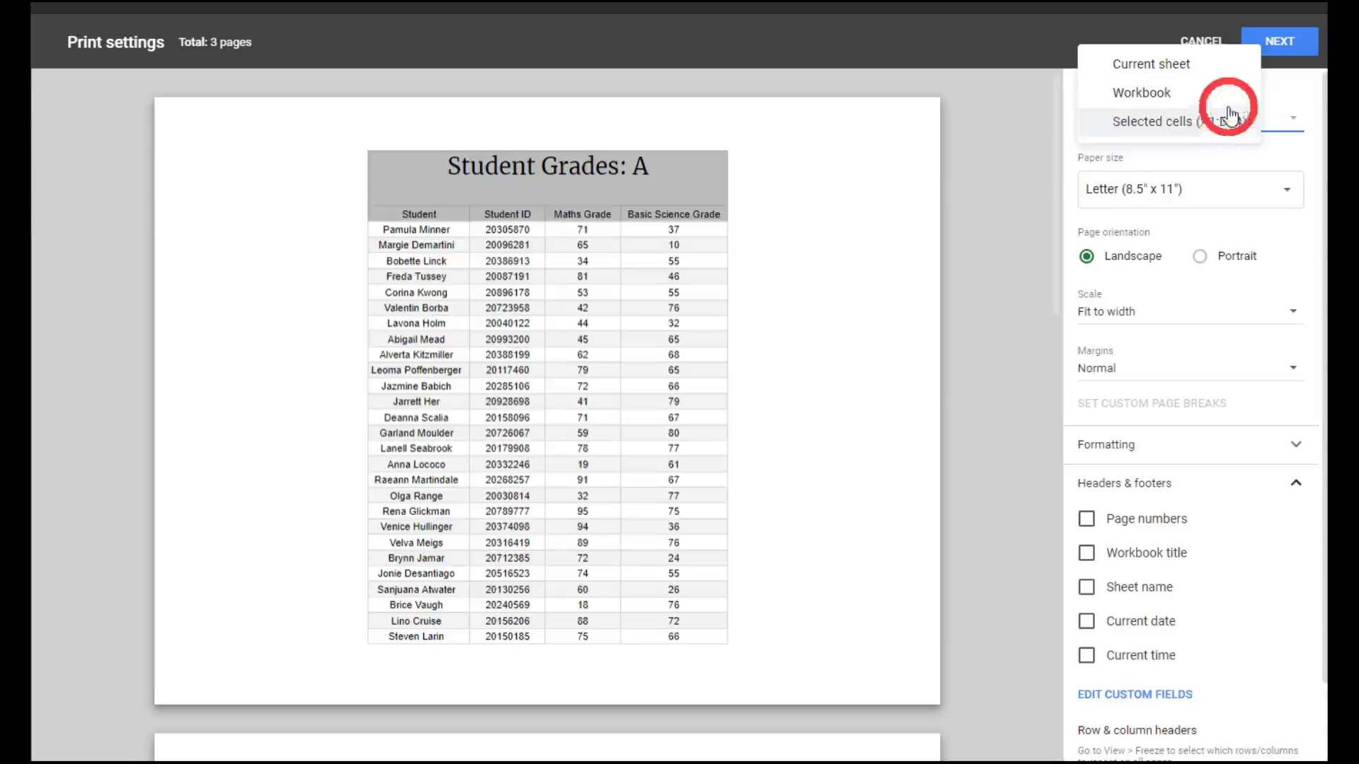
pyautogui.click(1231, 61)
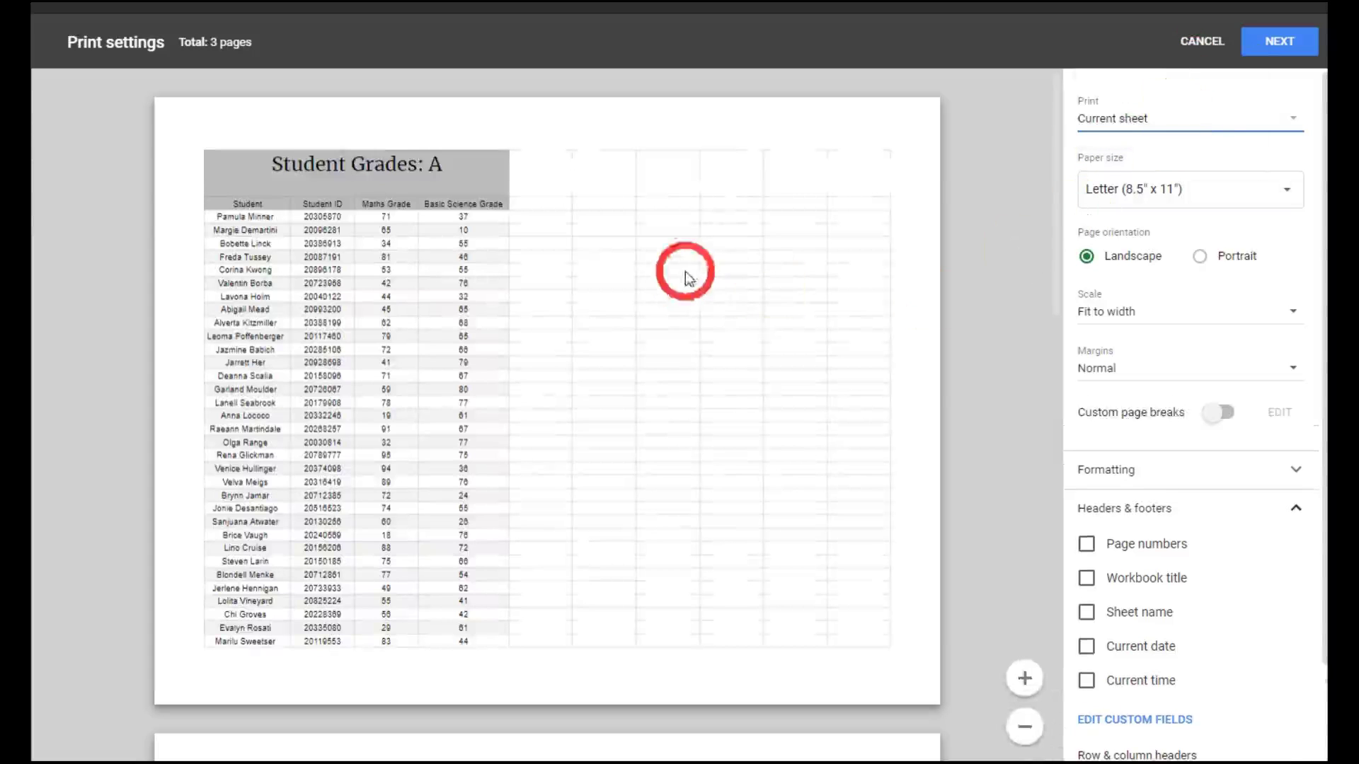
pyautogui.click(1240, 122)
pyautogui.click(1203, 182)
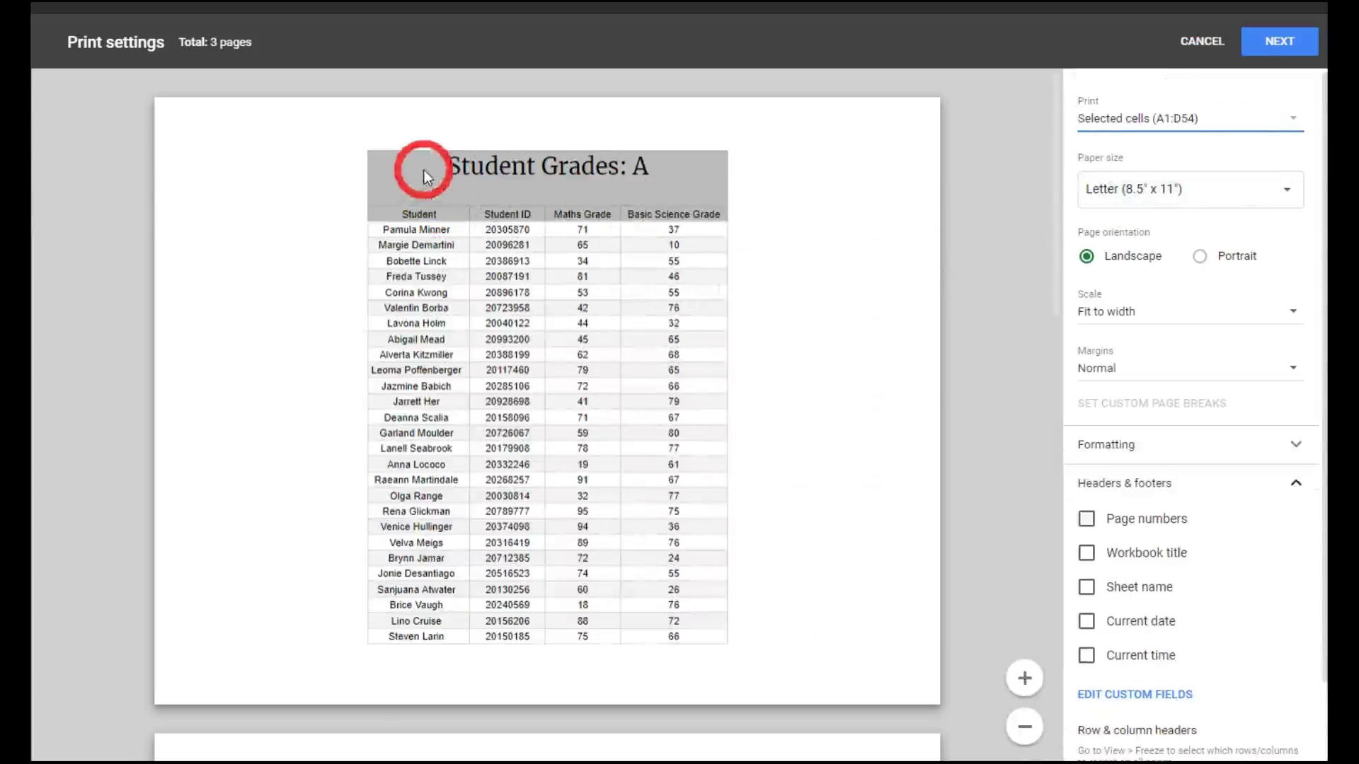
# Untick Repeat frozen rows and set Print back to Current sheet.
pyautogui.scroll(-9, 683, 368)
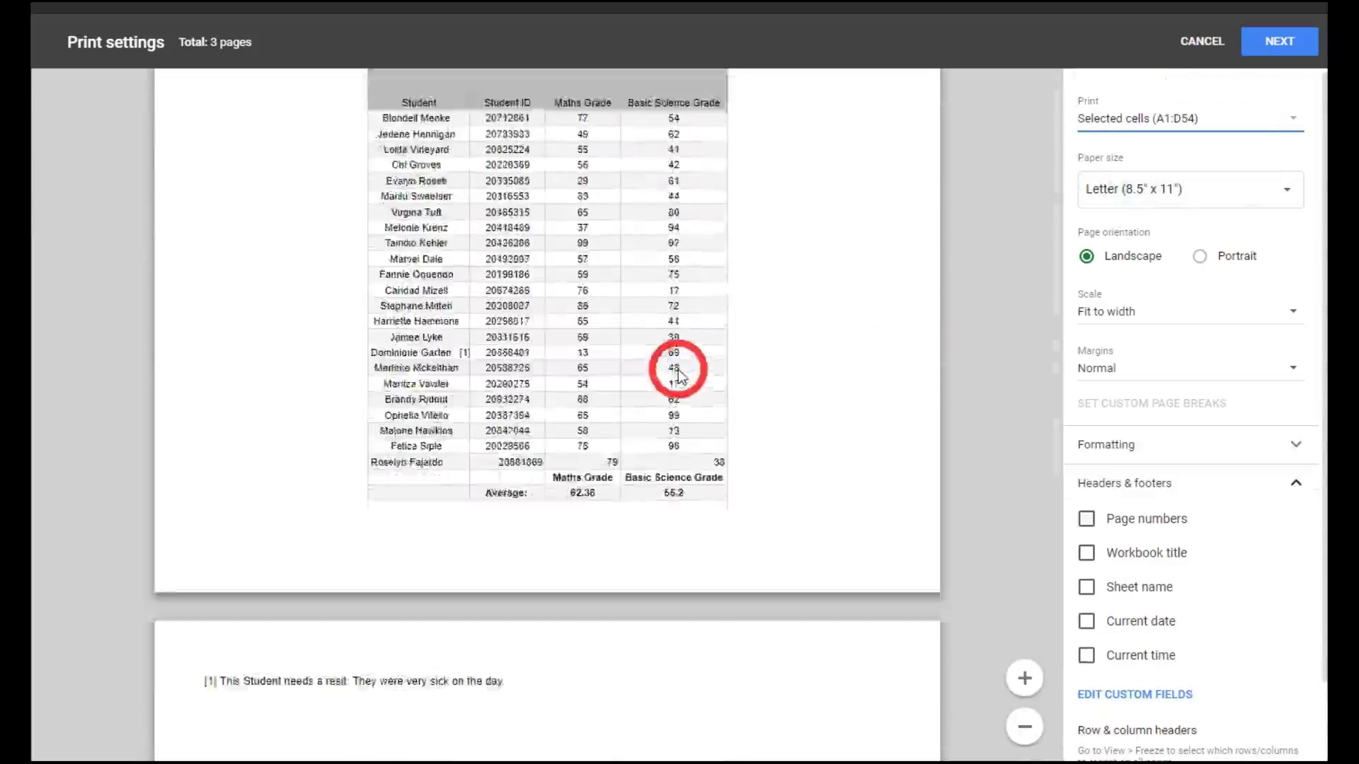
pyautogui.scroll(-2, 1243, 652)
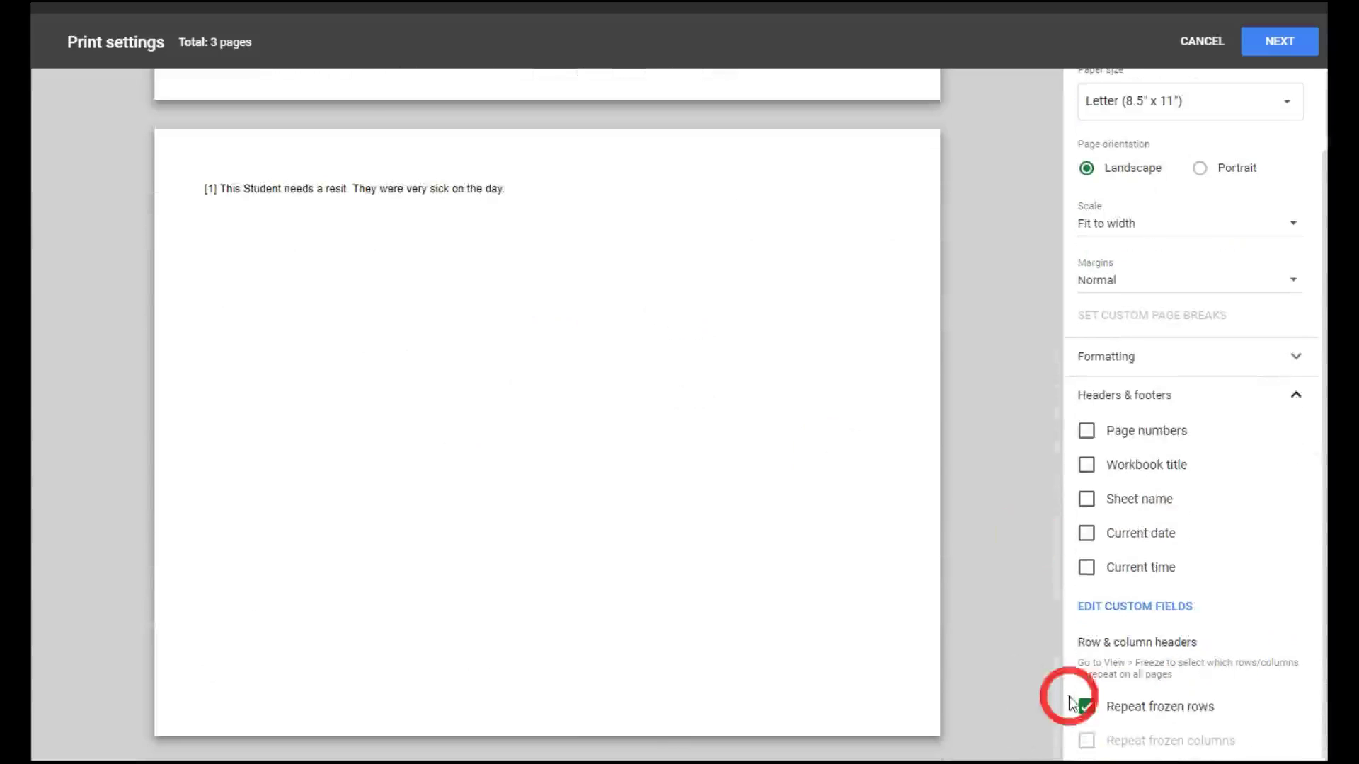
pyautogui.click(1085, 705)
pyautogui.scroll(10, 639, 467)
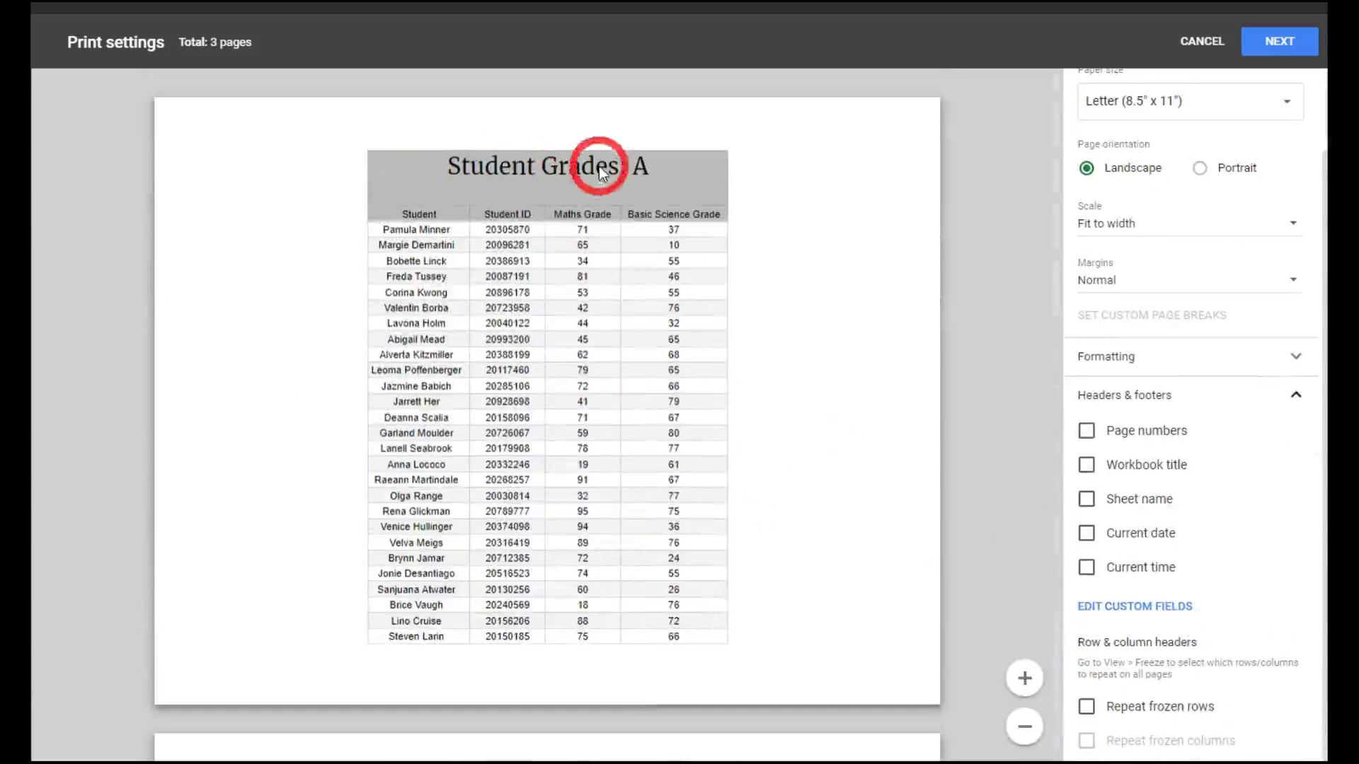
pyautogui.scroll(-9, 597, 273)
pyautogui.scroll(-1, 552, 354)
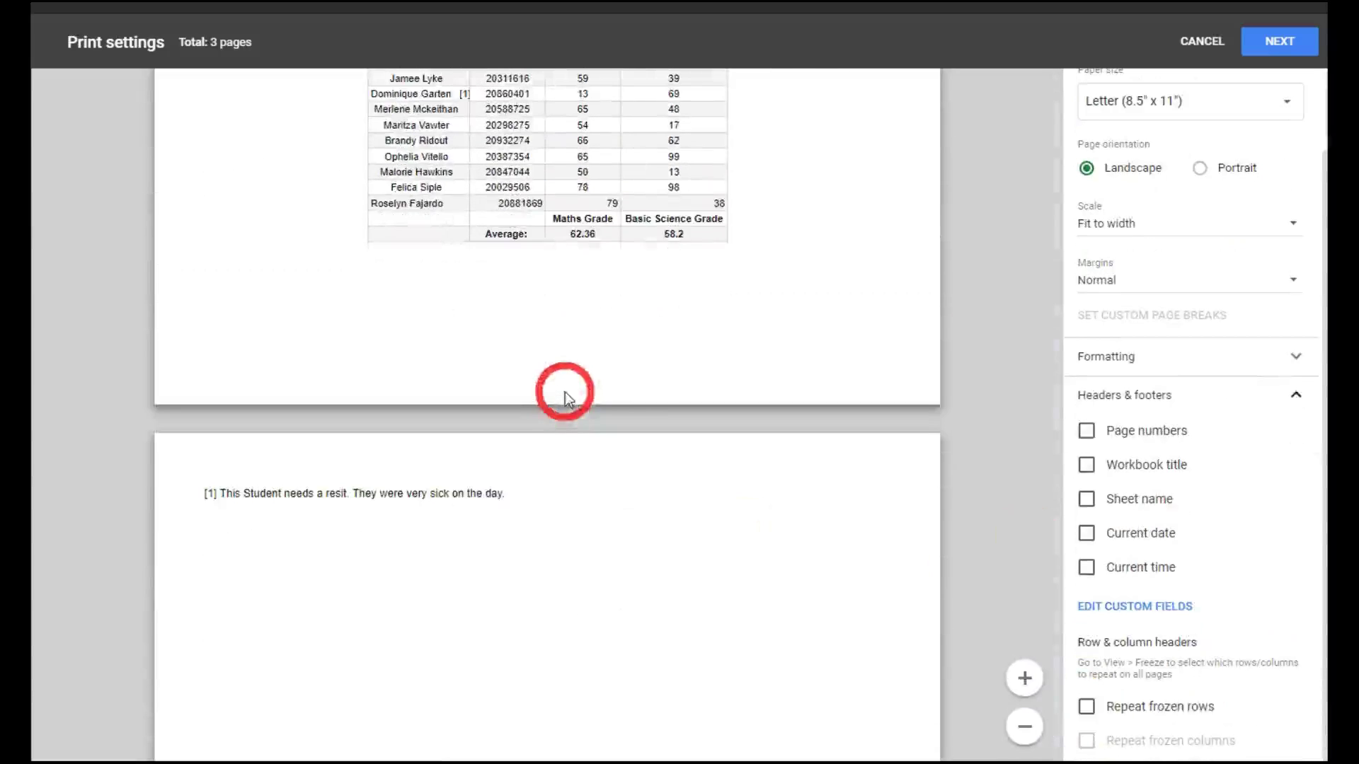
pyautogui.scroll(10, 623, 388)
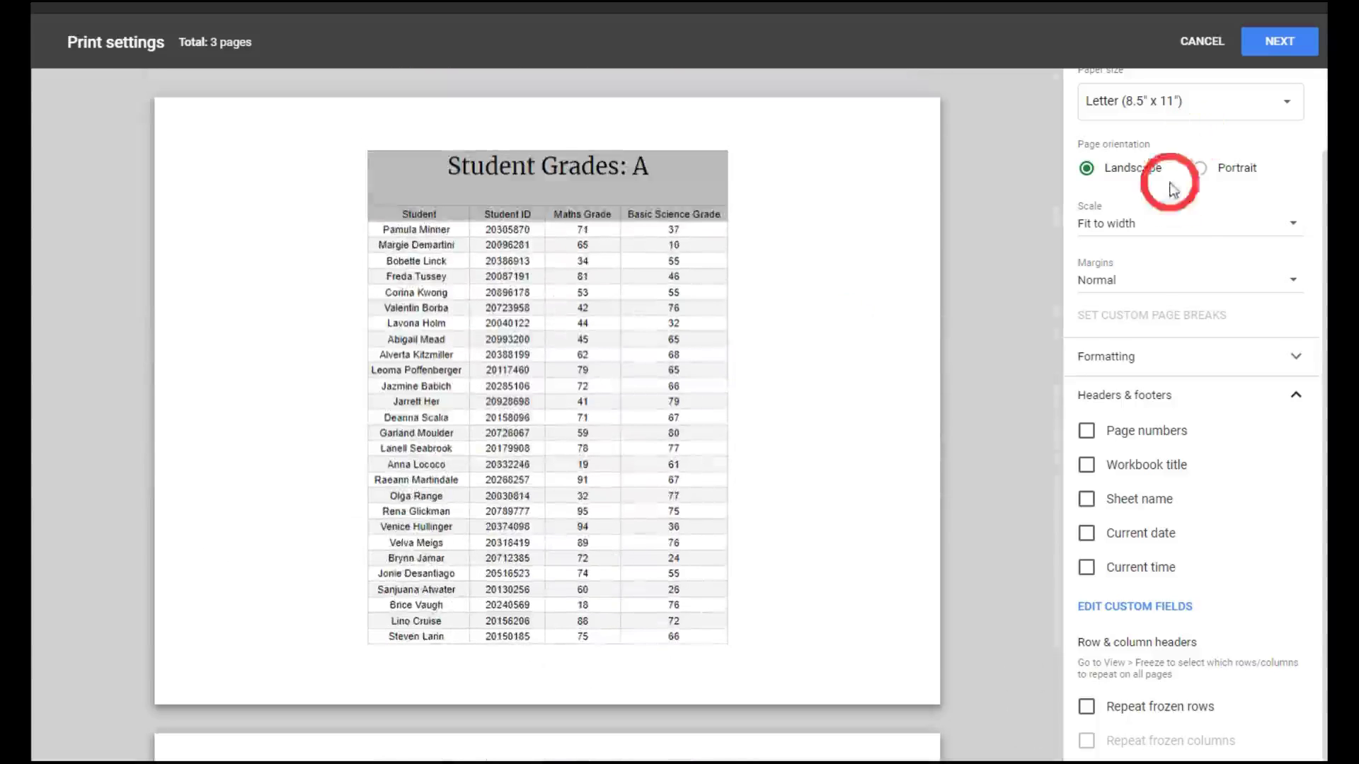
pyautogui.click(1253, 113)
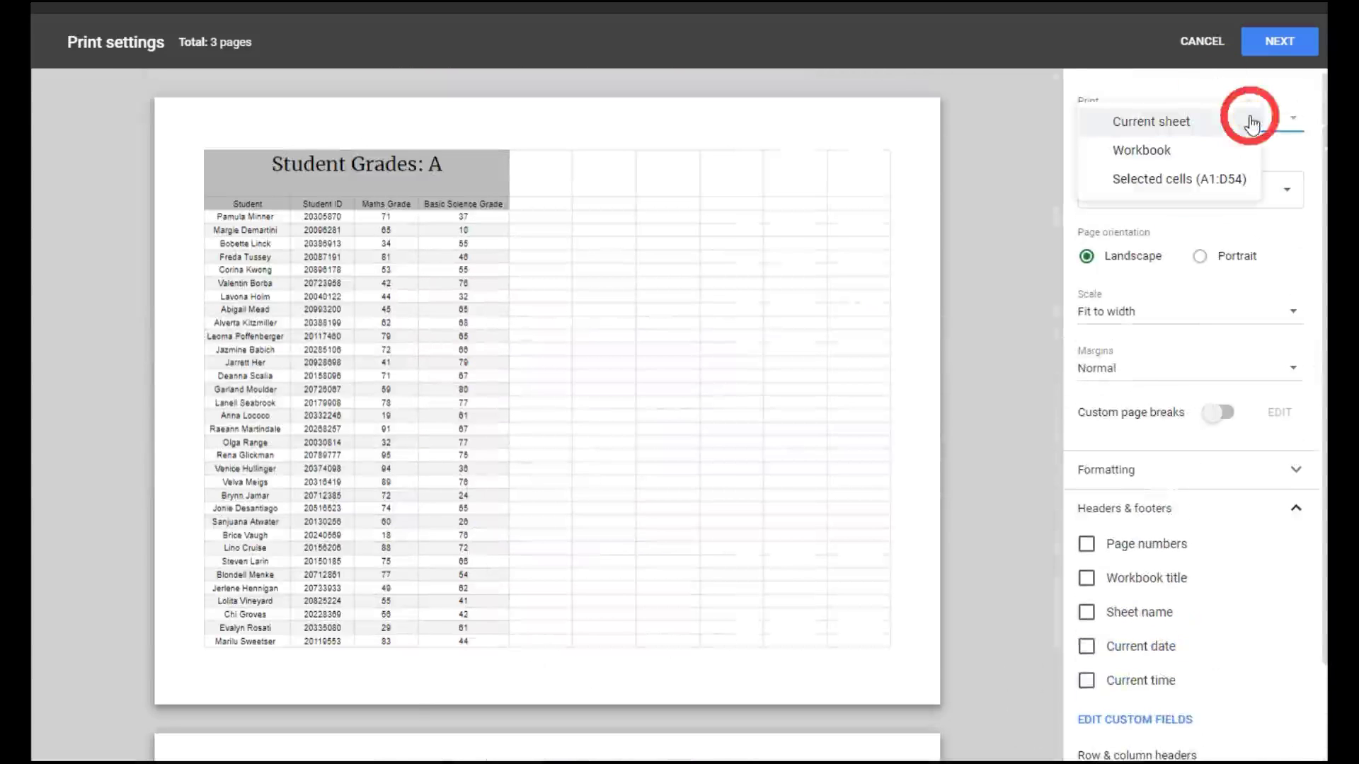
# Change Print to Workbook with all sheets and review the 9-page preview.
pyautogui.click(1301, 174)
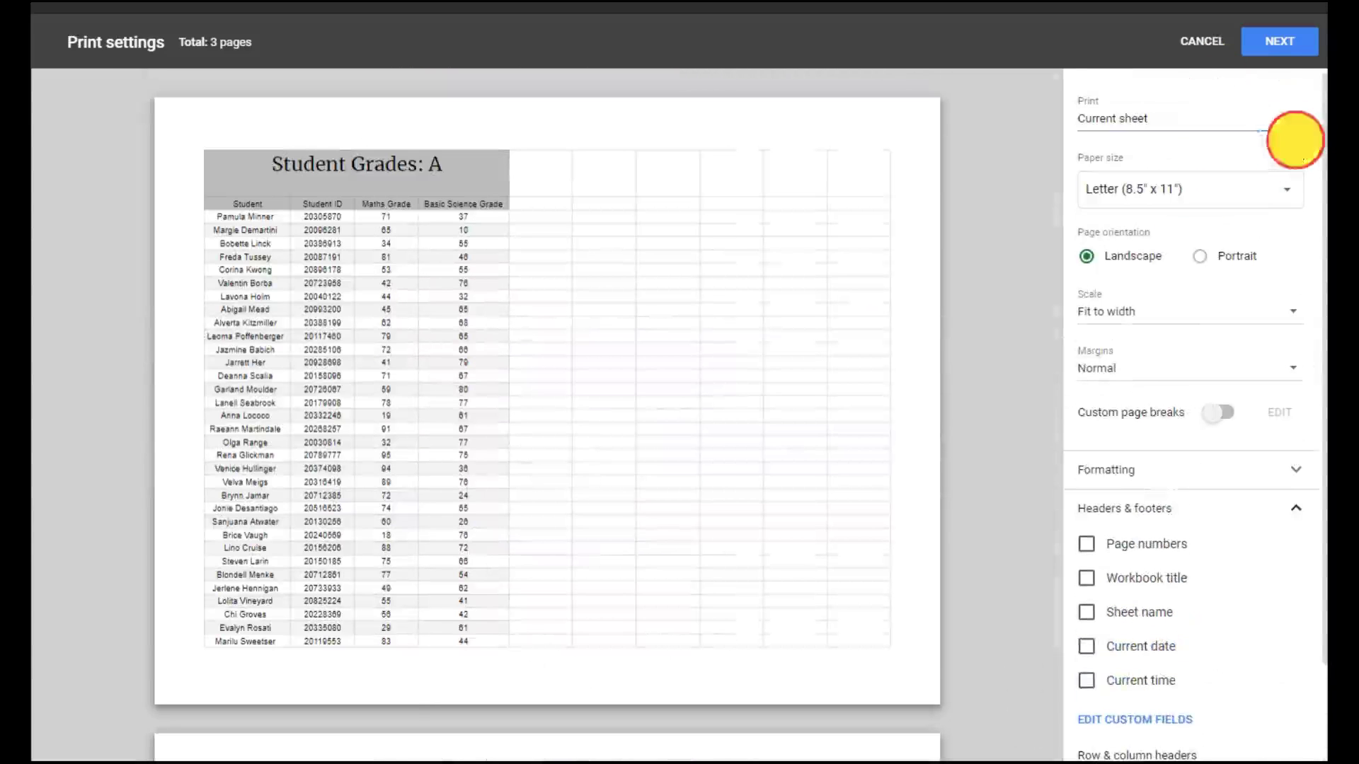
pyautogui.click(1258, 123)
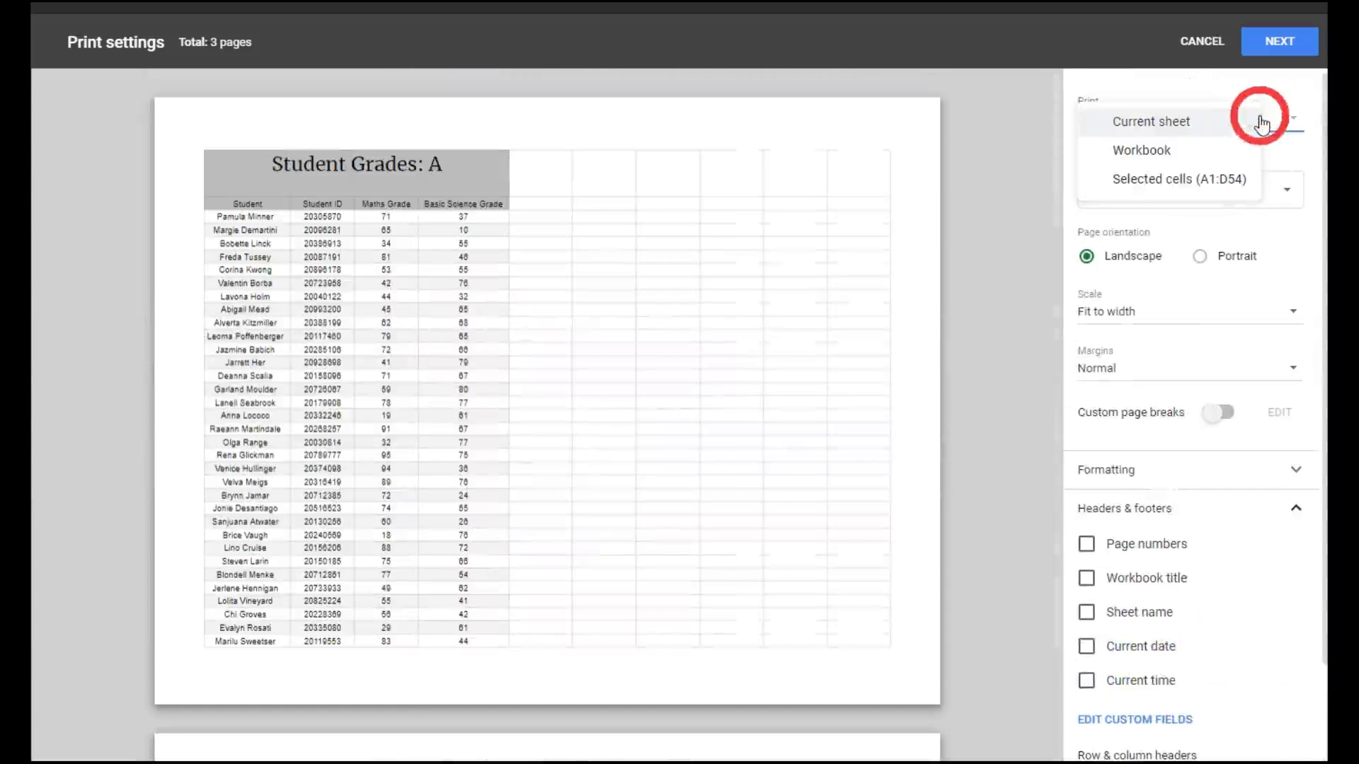
pyautogui.click(1183, 155)
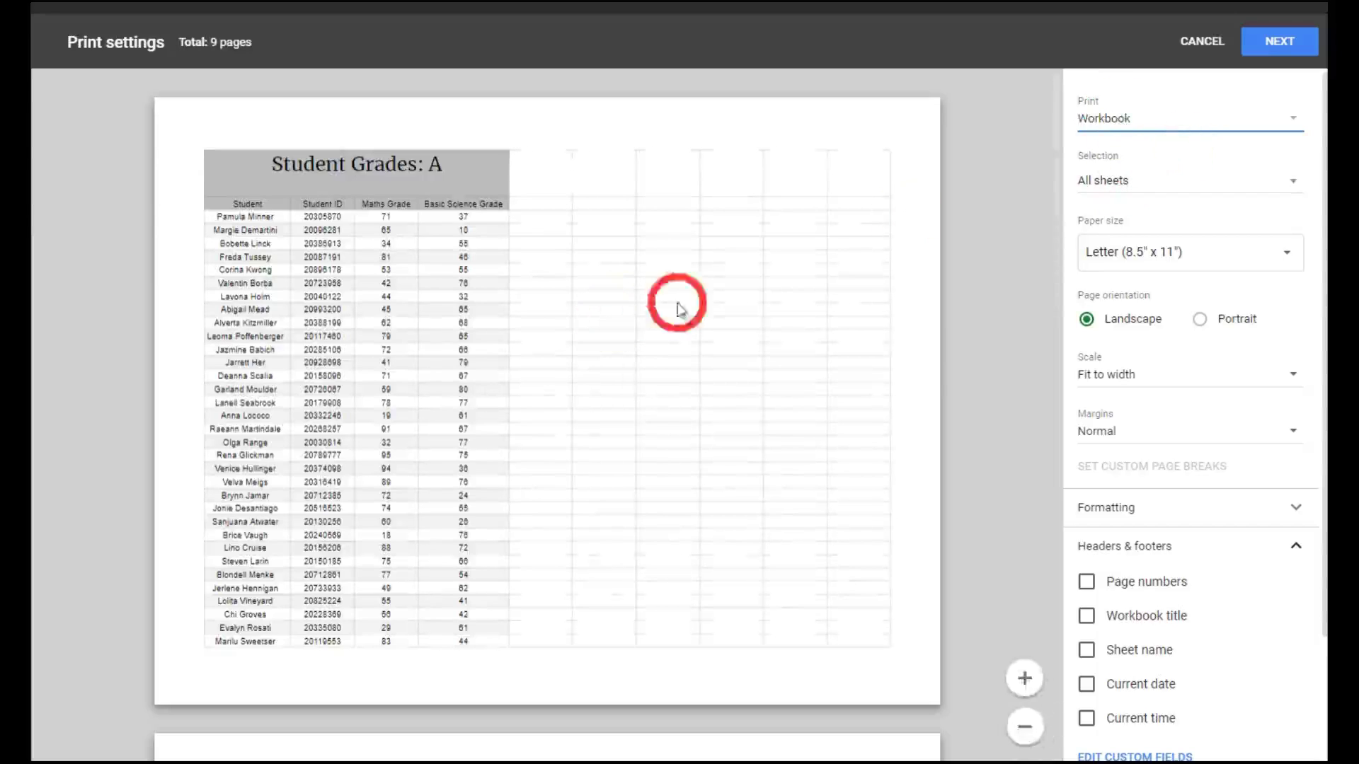
pyautogui.scroll(-10, 571, 411)
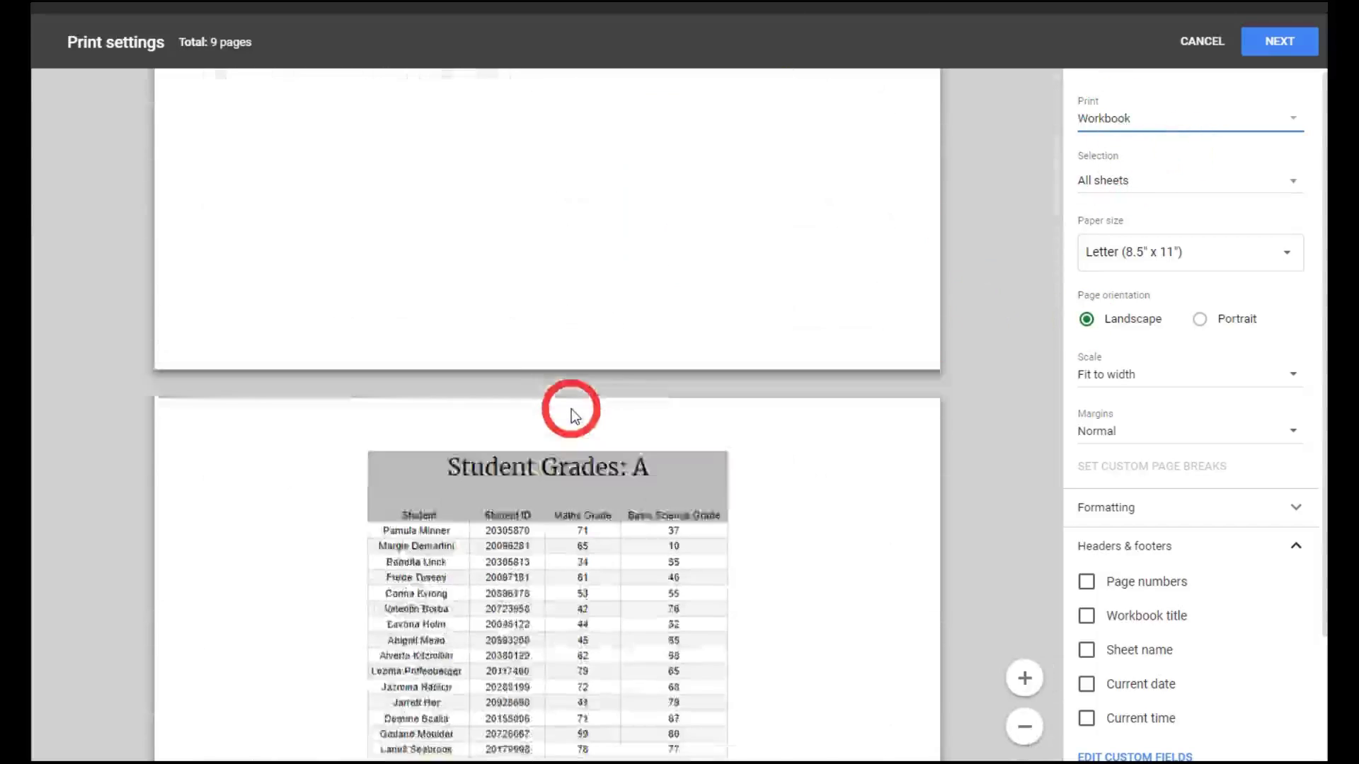
pyautogui.scroll(-20, 570, 410)
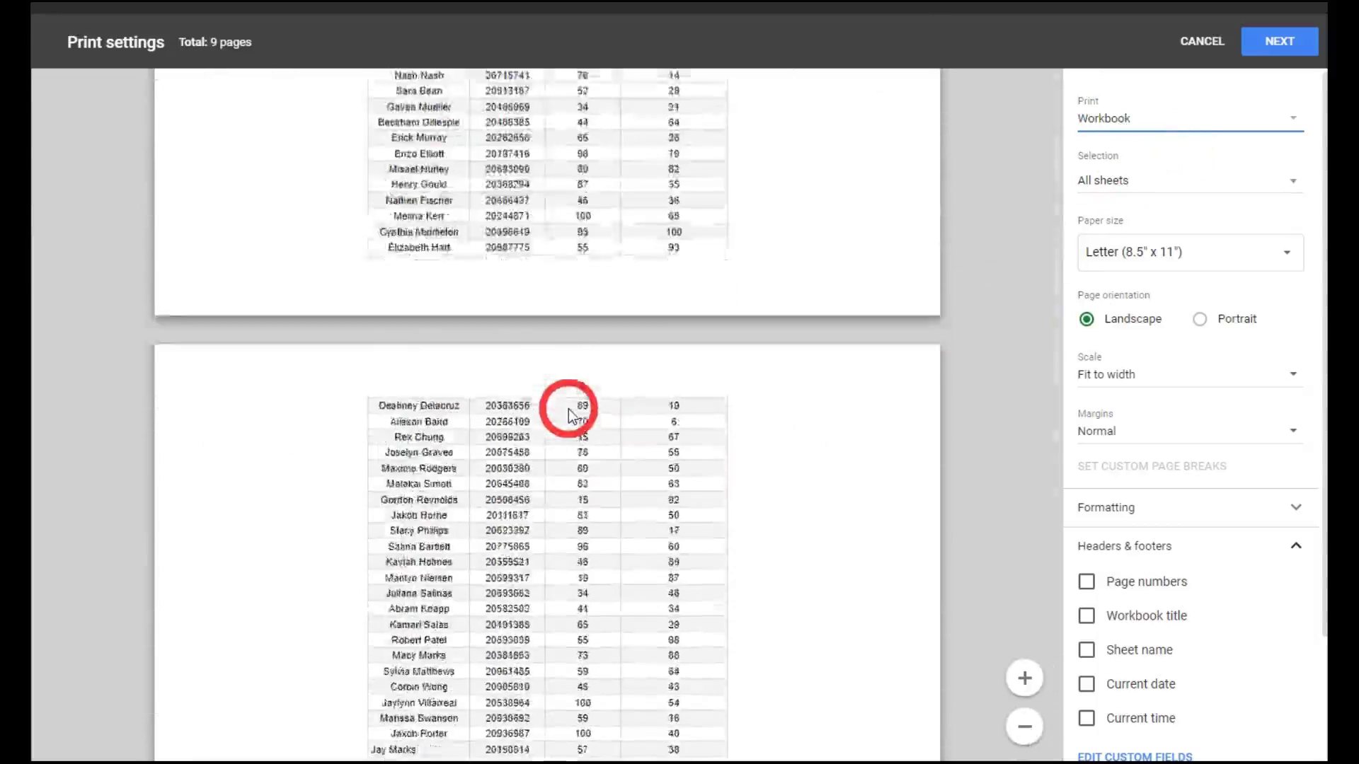
pyautogui.scroll(20, 568, 407)
pyautogui.scroll(-20, 563, 411)
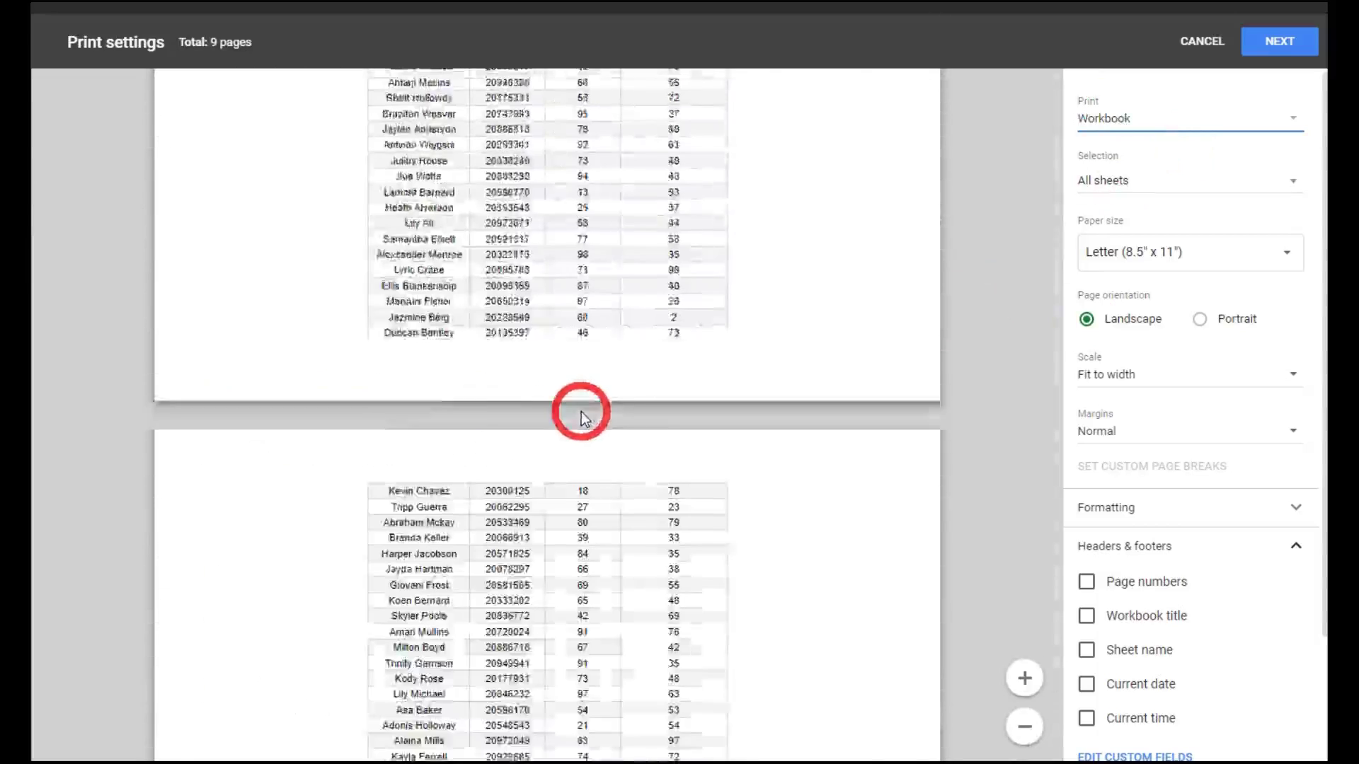
pyautogui.scroll(20, 591, 418)
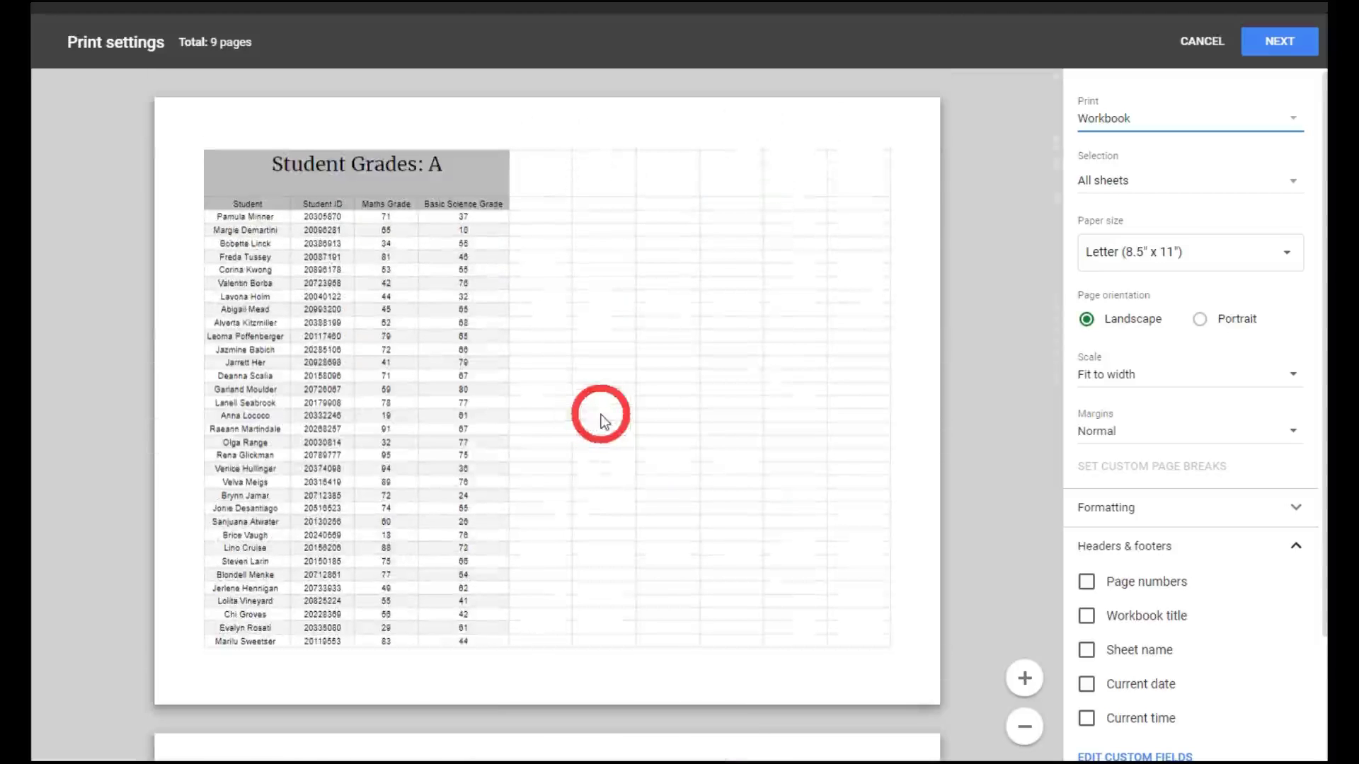
pyautogui.click(1212, 191)
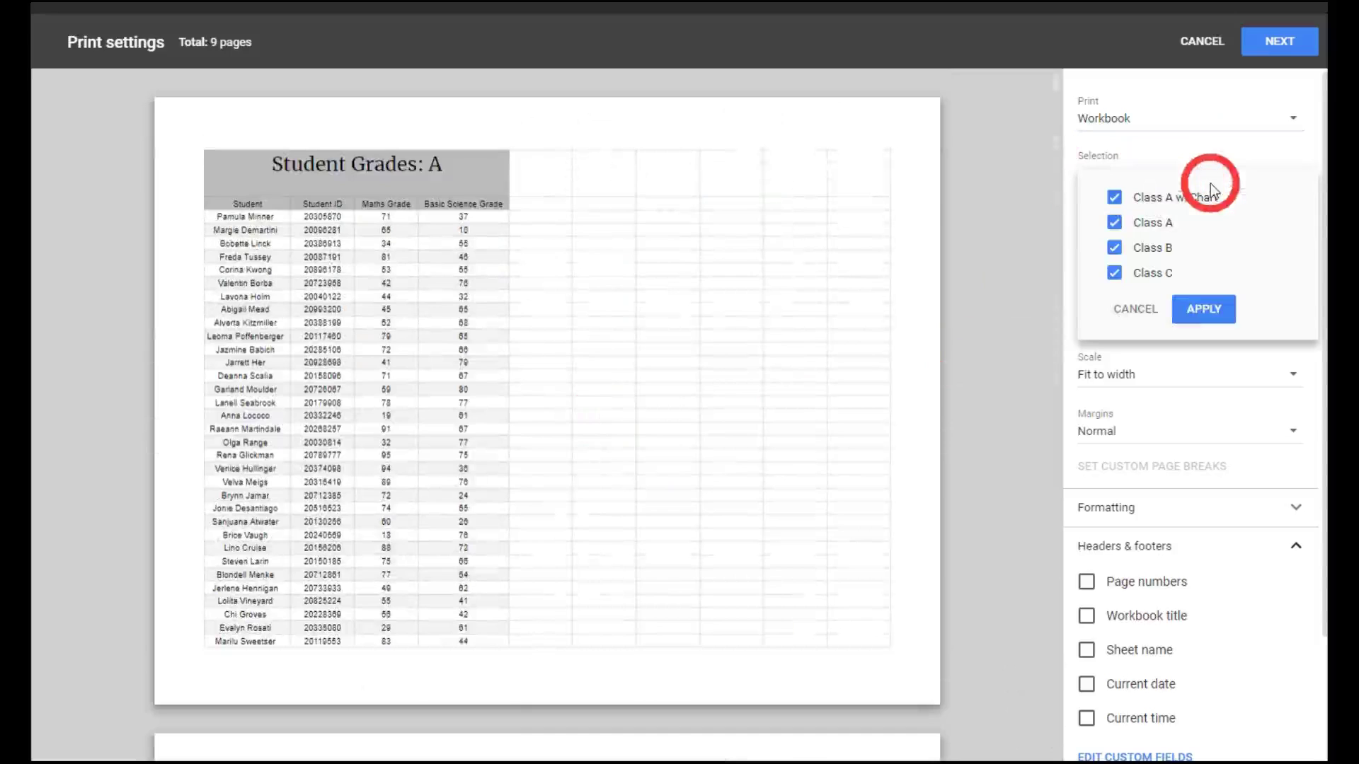
pyautogui.click(1114, 197)
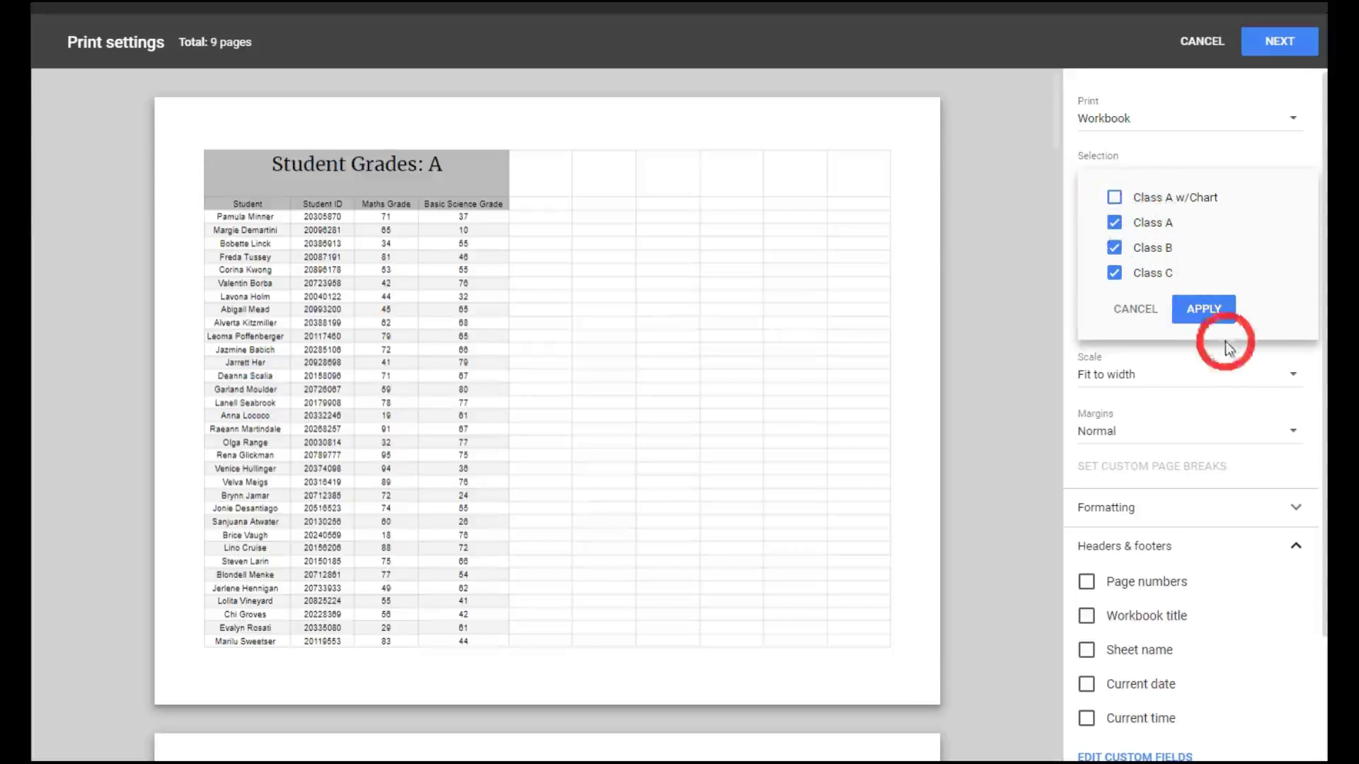
pyautogui.click(1227, 319)
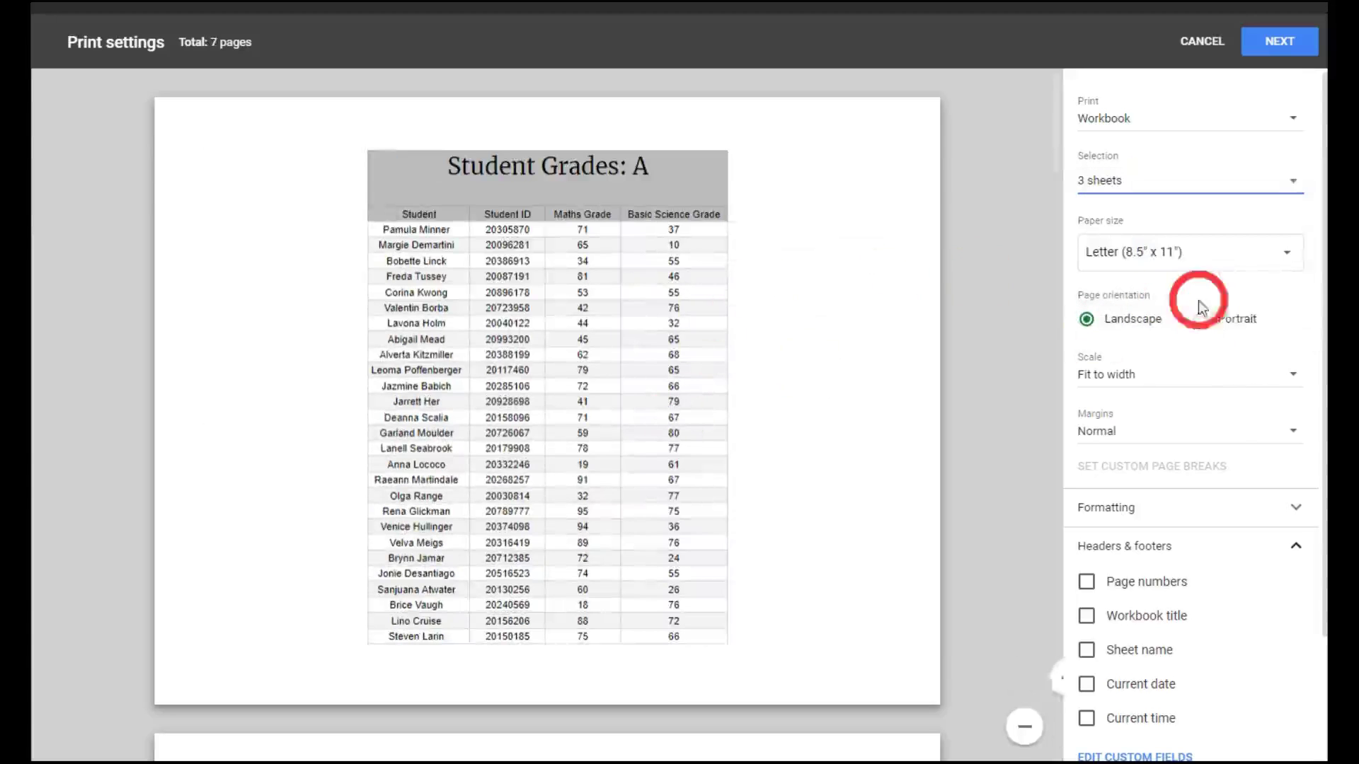
pyautogui.click(1213, 255)
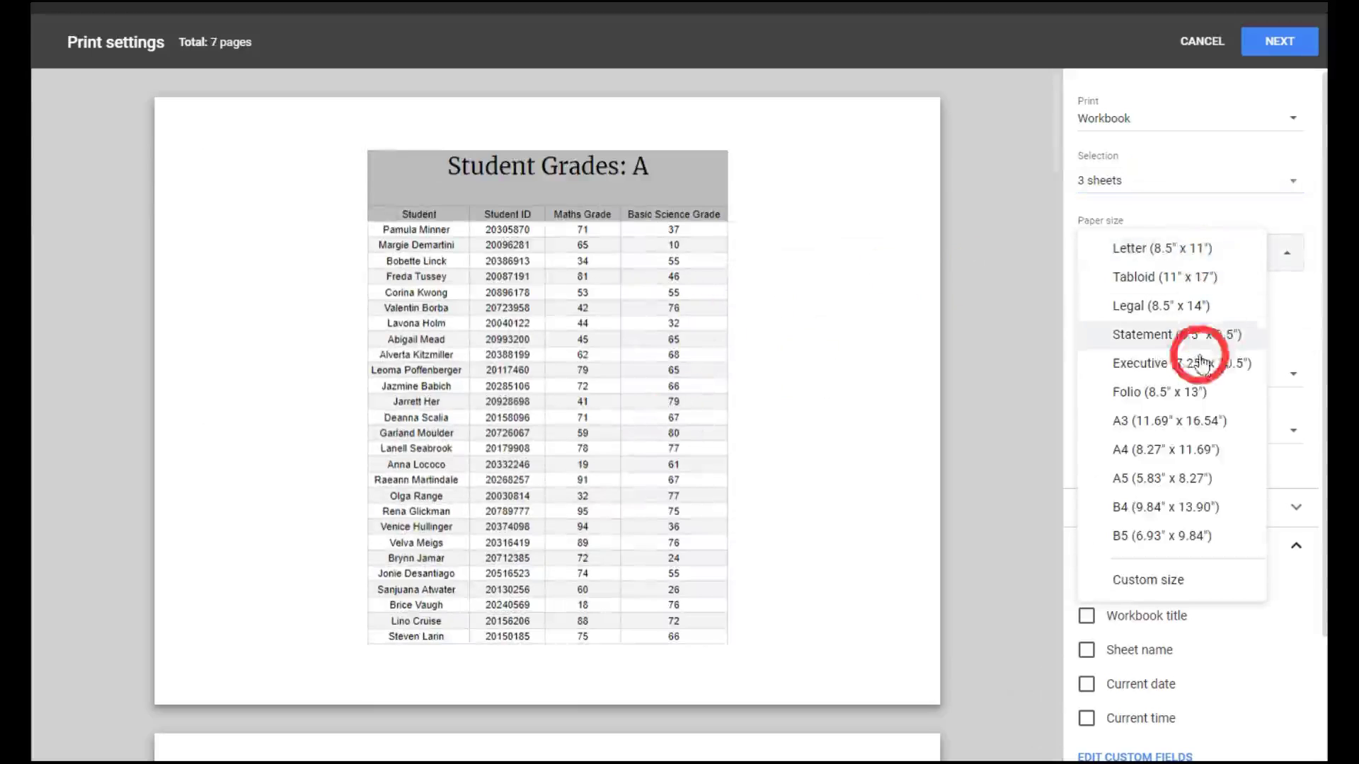
pyautogui.click(1177, 440)
pyautogui.click(1199, 320)
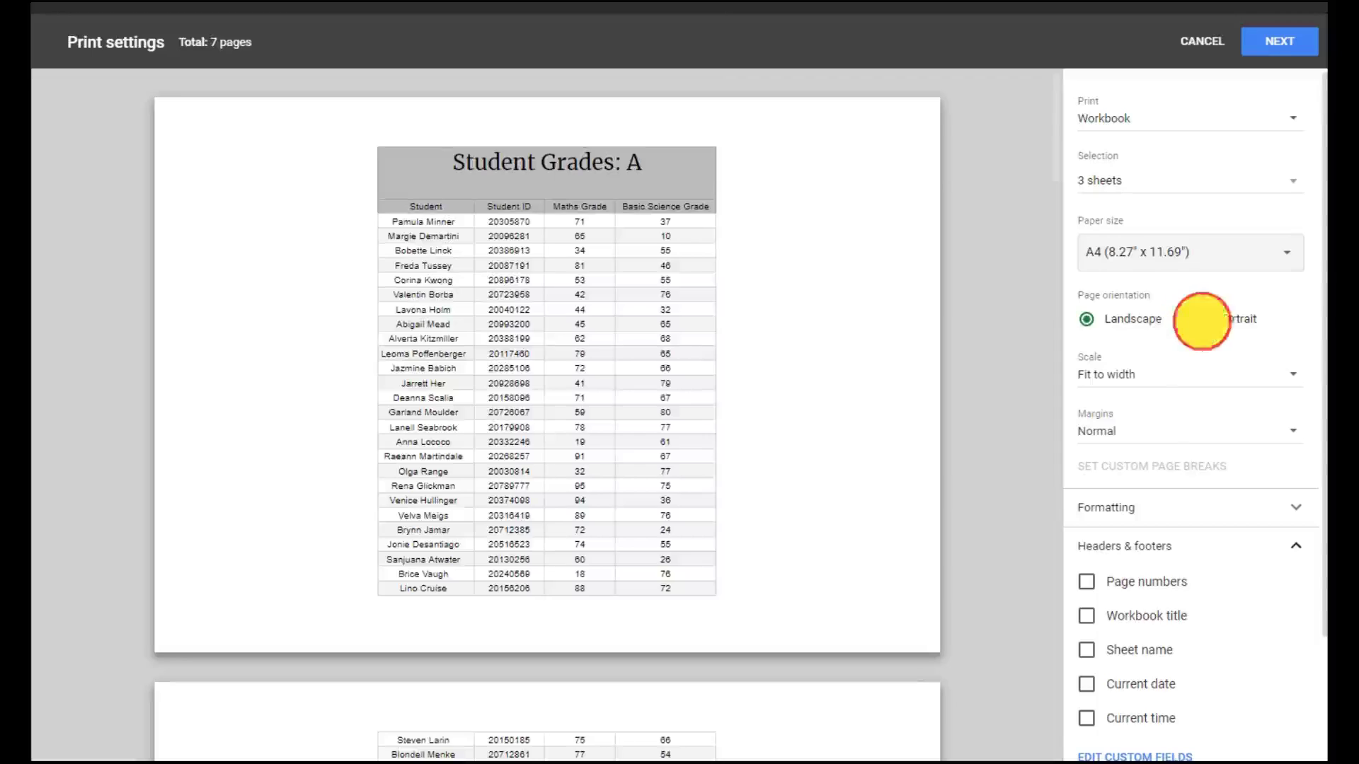
pyautogui.scroll(-15, 739, 347)
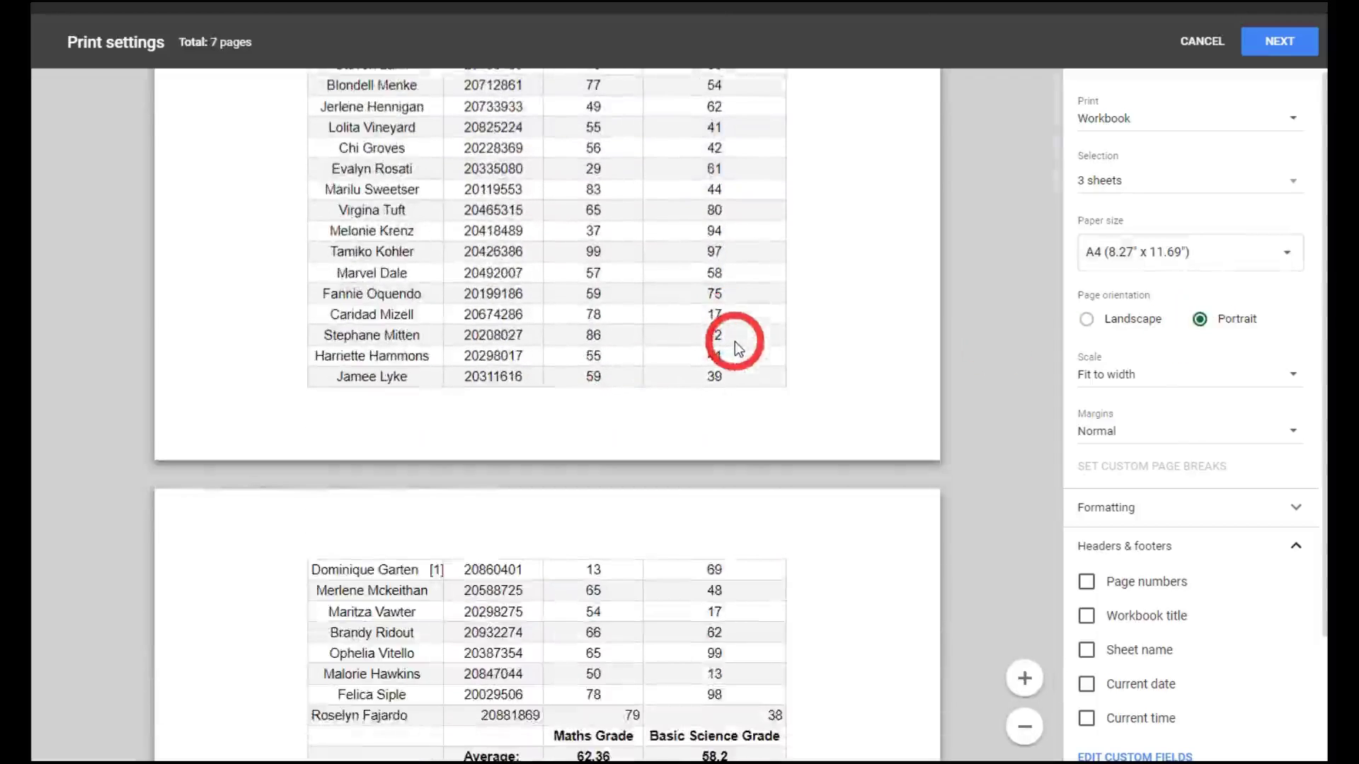
pyautogui.scroll(-15, 735, 347)
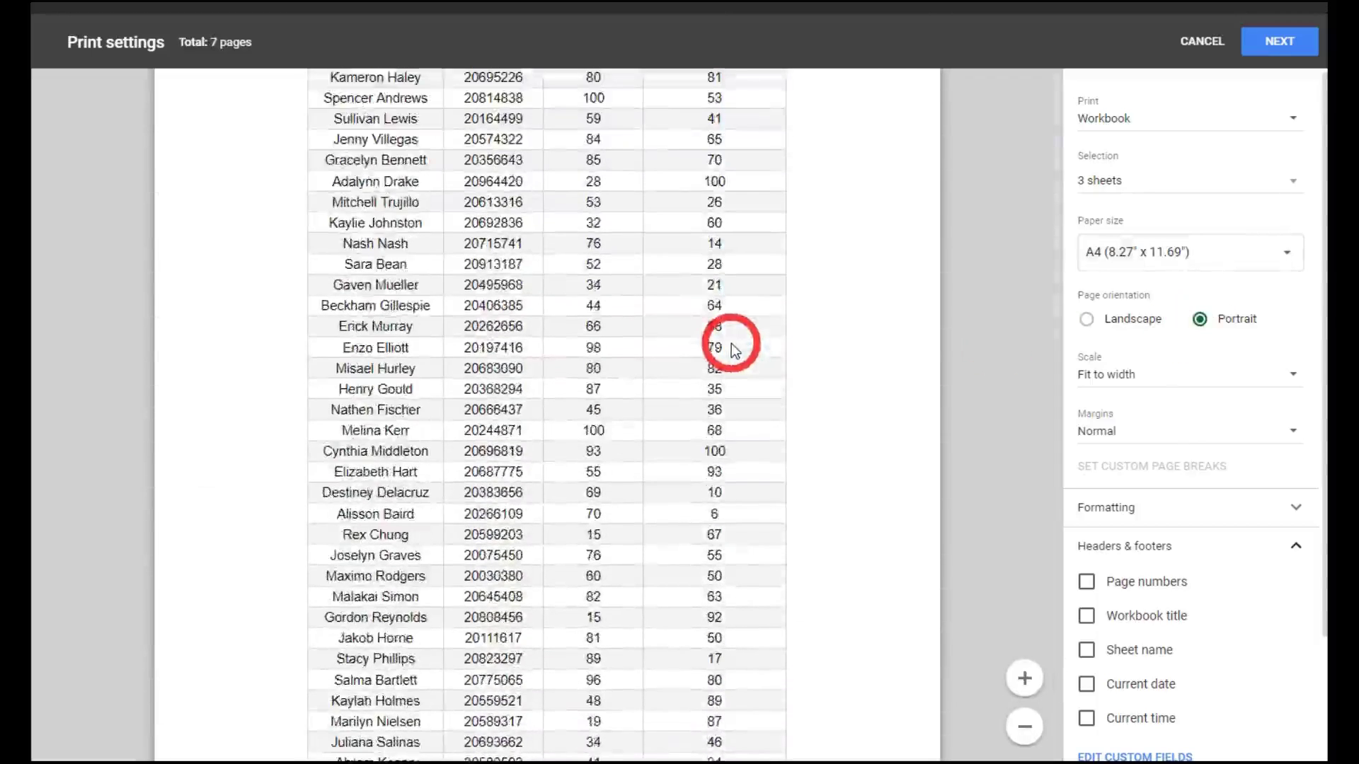
pyautogui.scroll(-15, 729, 343)
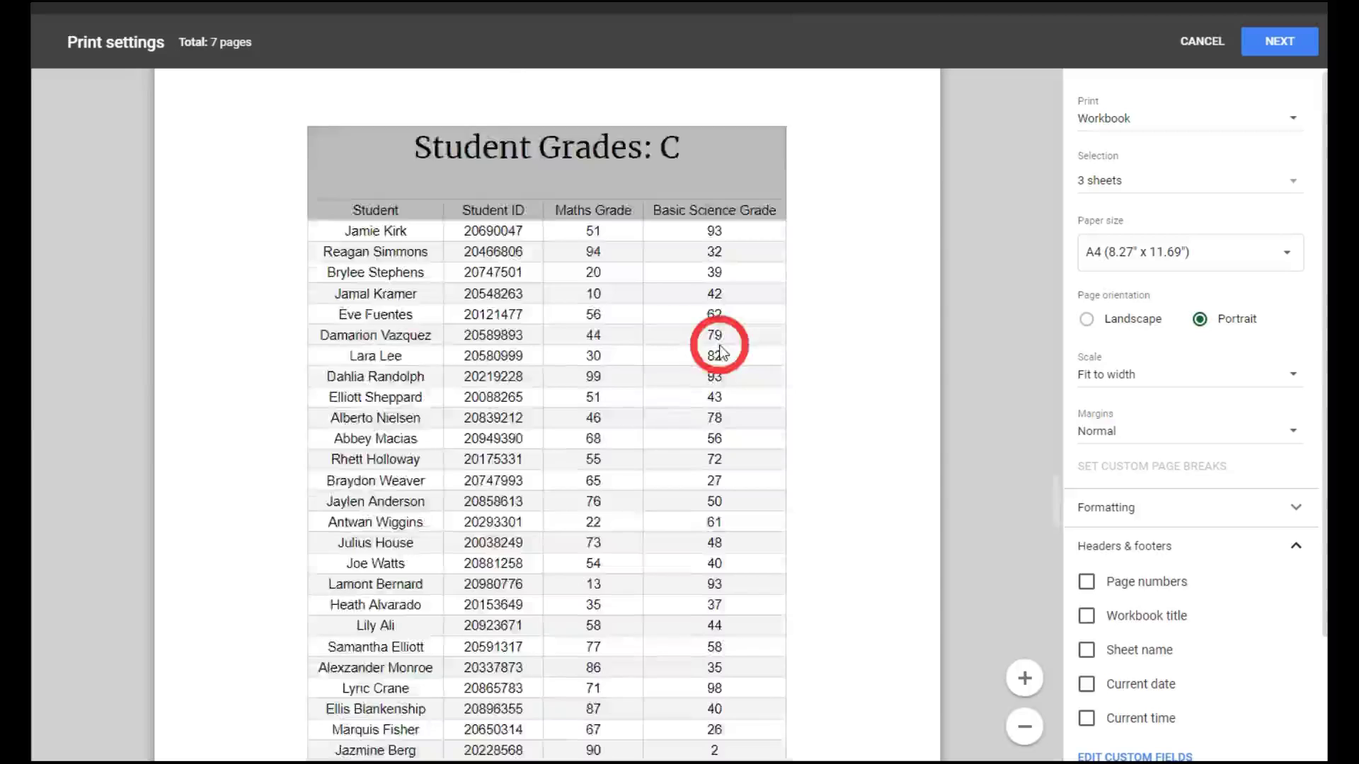
pyautogui.scroll(-10, 717, 348)
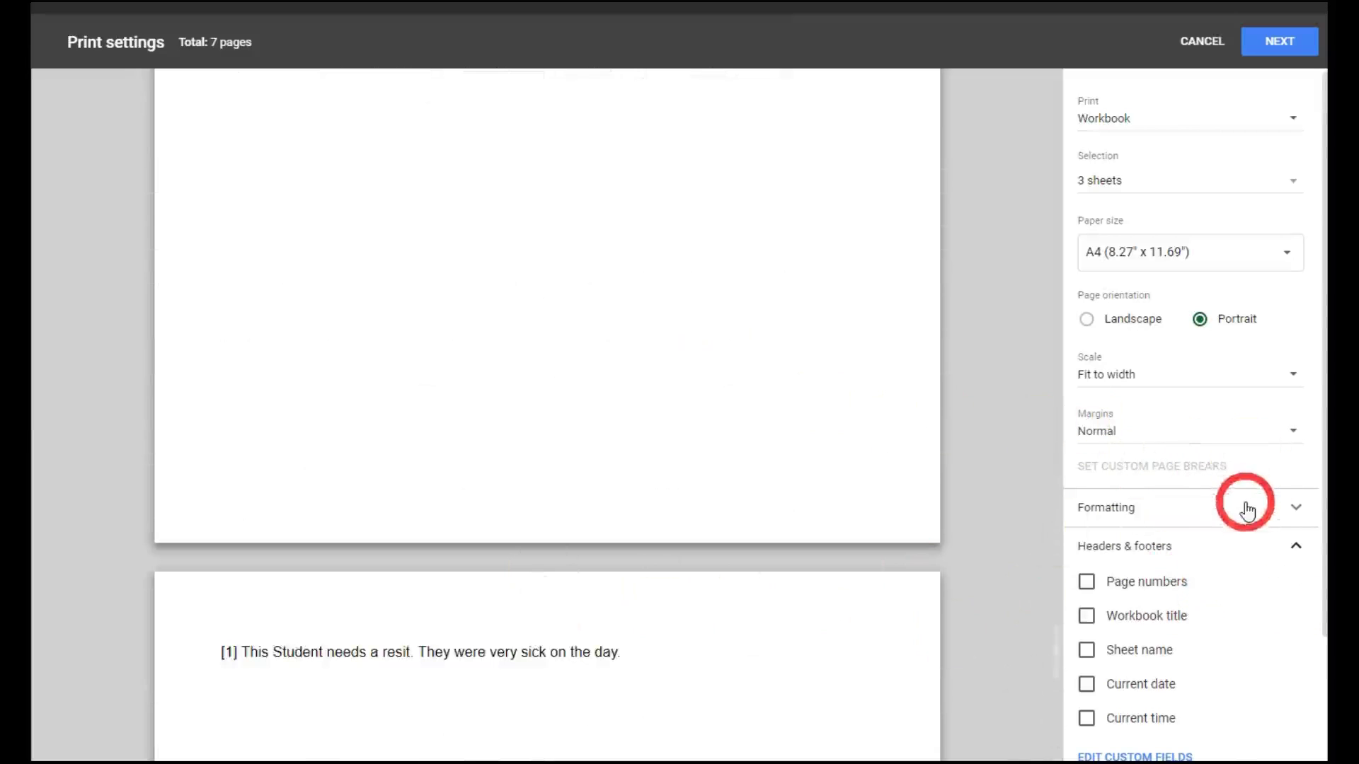
# Uncheck Show notes under Formatting to drop the notes page.
pyautogui.scroll(-2, 1240, 507)
pyautogui.click(1265, 359)
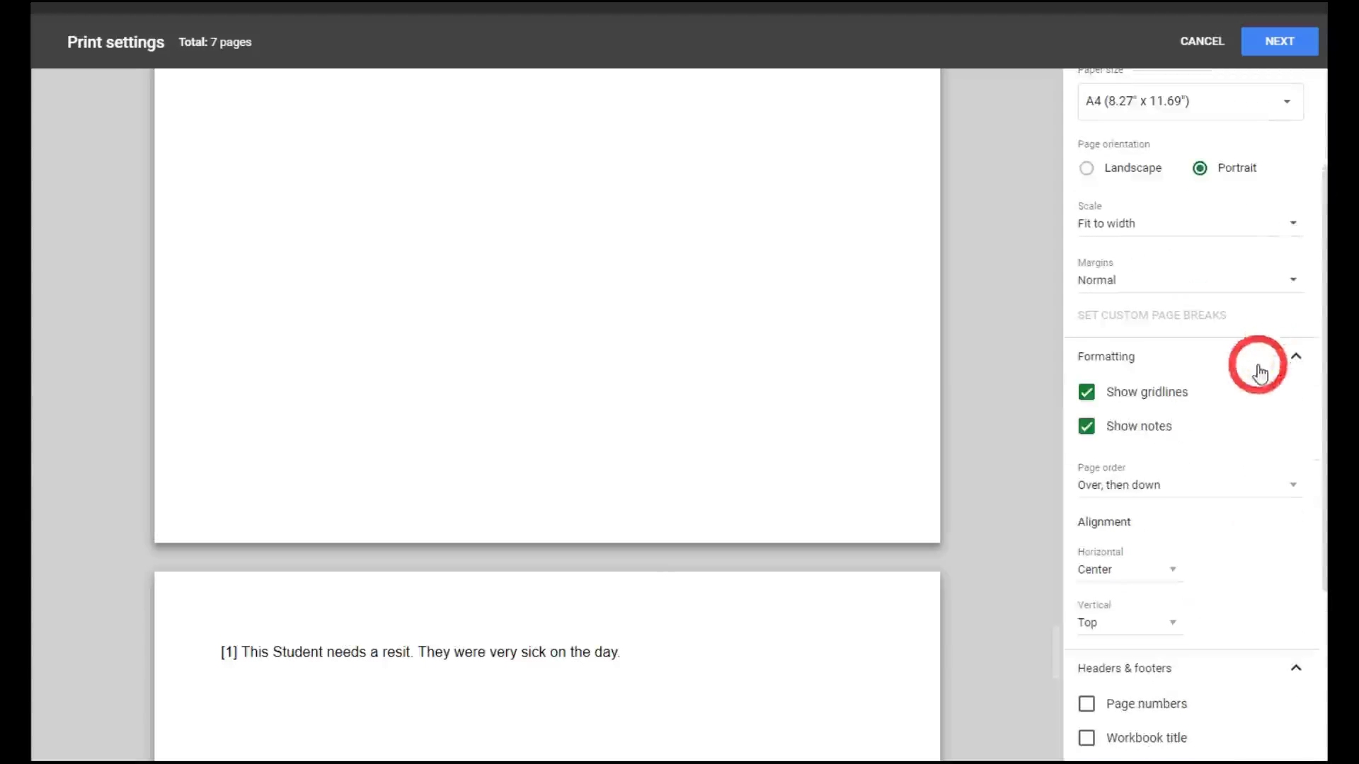
pyautogui.click(1085, 426)
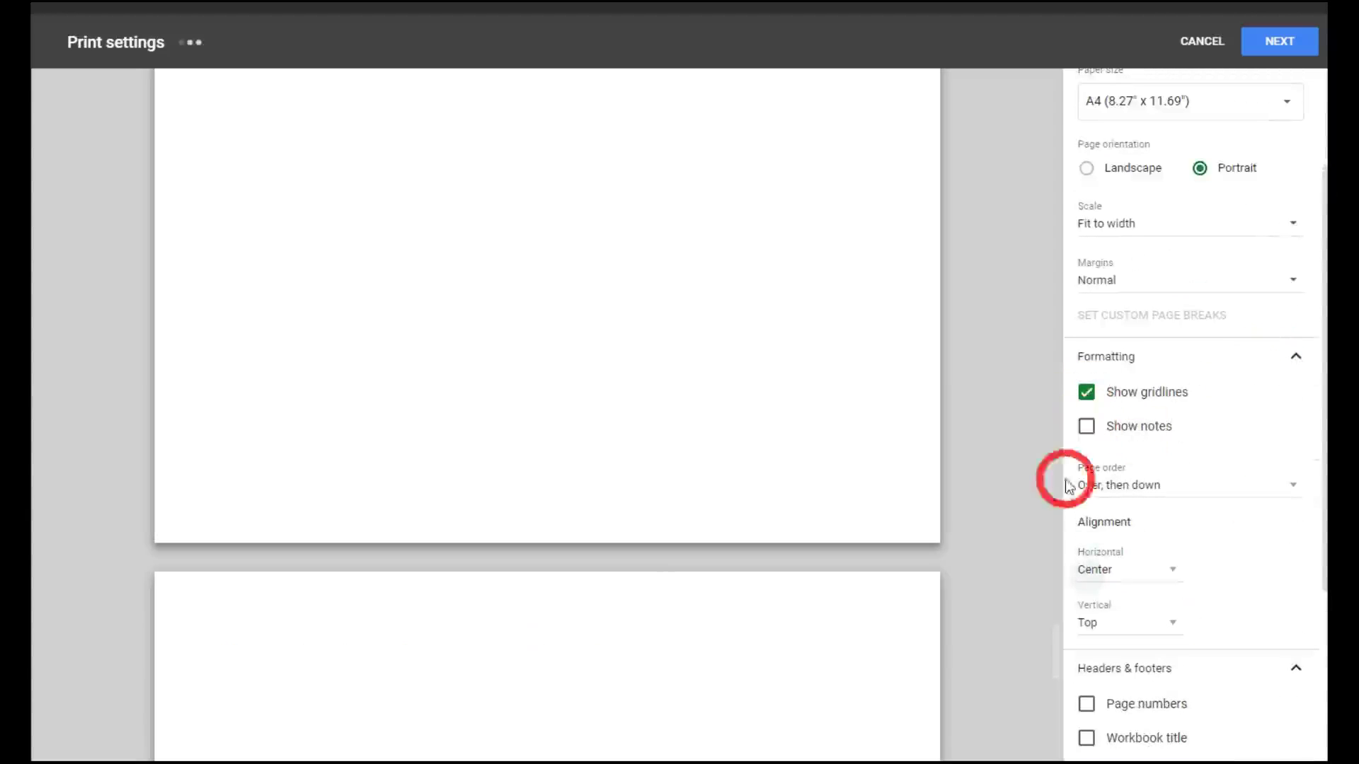
# Add workbook title, sheet name and page number headers, then check the 6-page preview.
pyautogui.scroll(-4, 1189, 439)
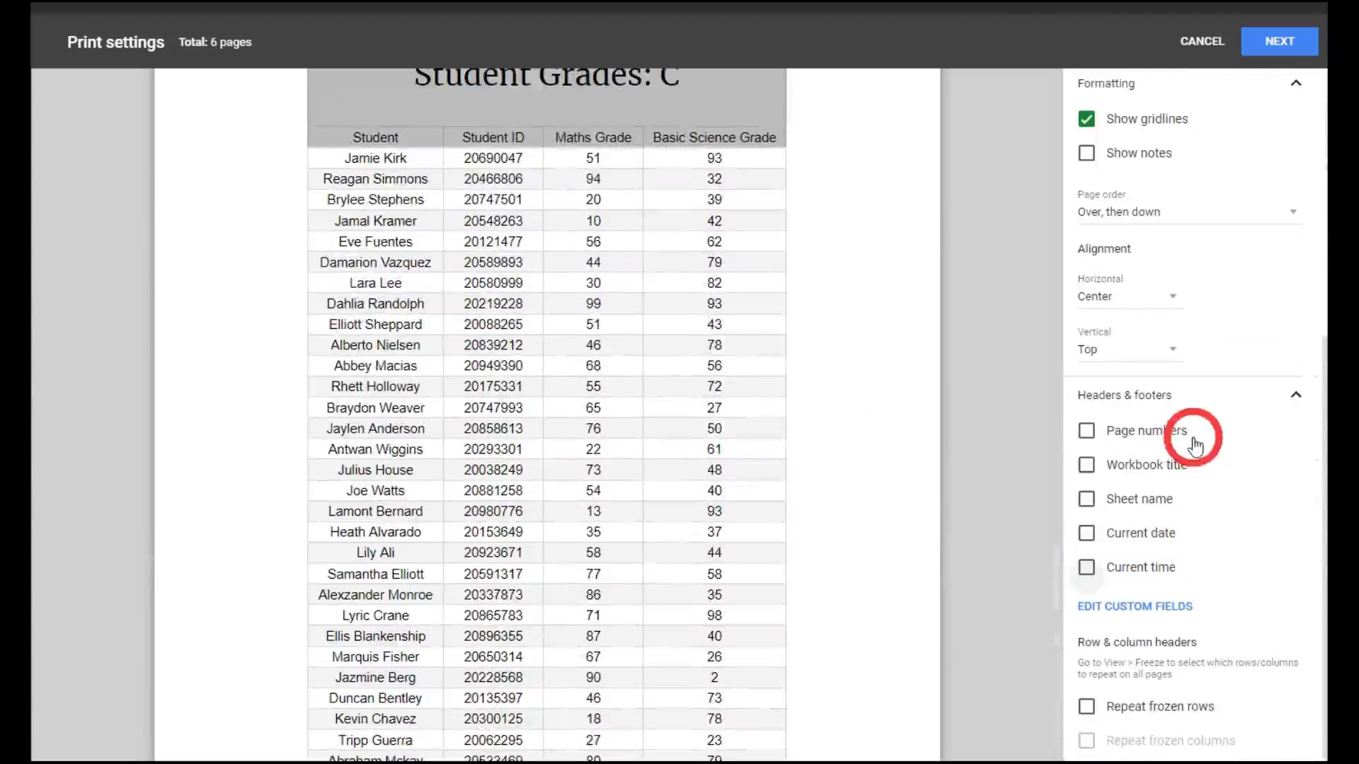
pyautogui.click(1087, 466)
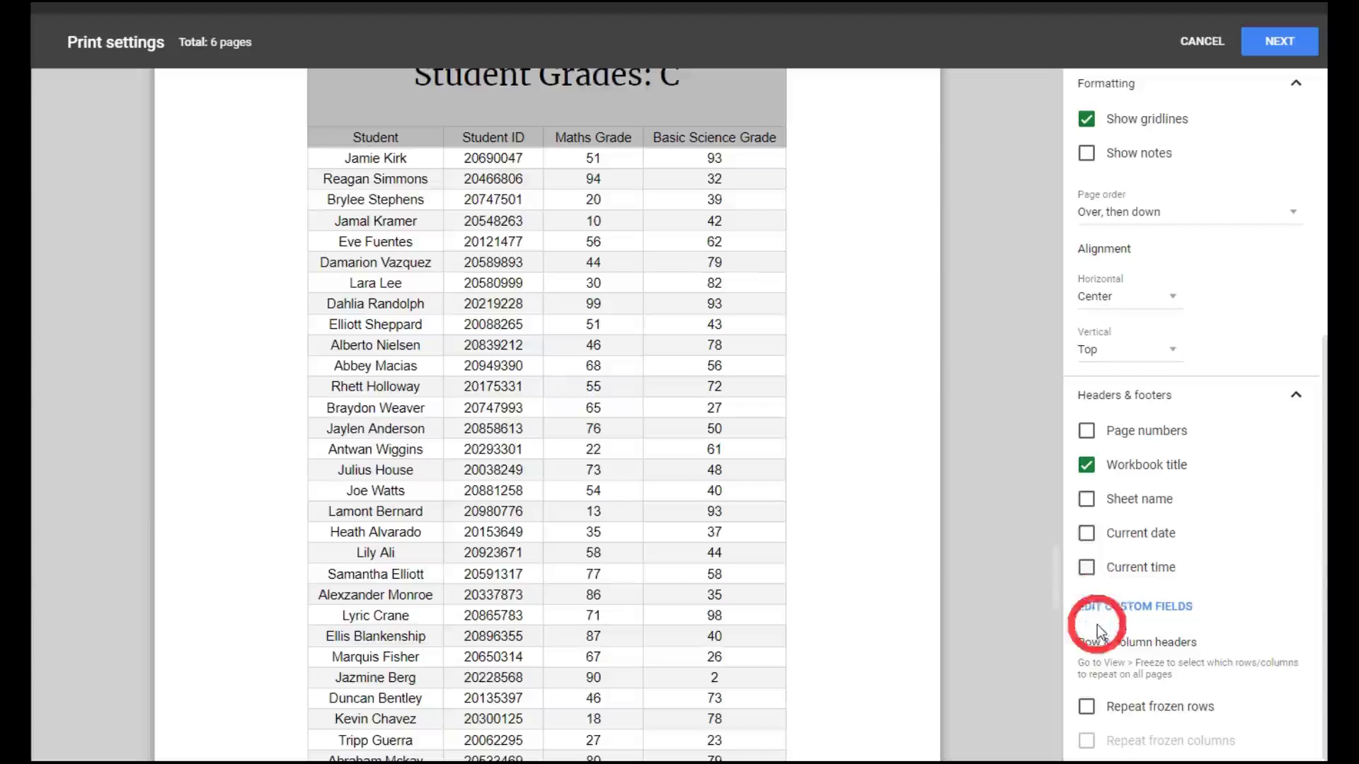
pyautogui.click(1087, 501)
pyautogui.click(1092, 436)
pyautogui.scroll(15, 716, 464)
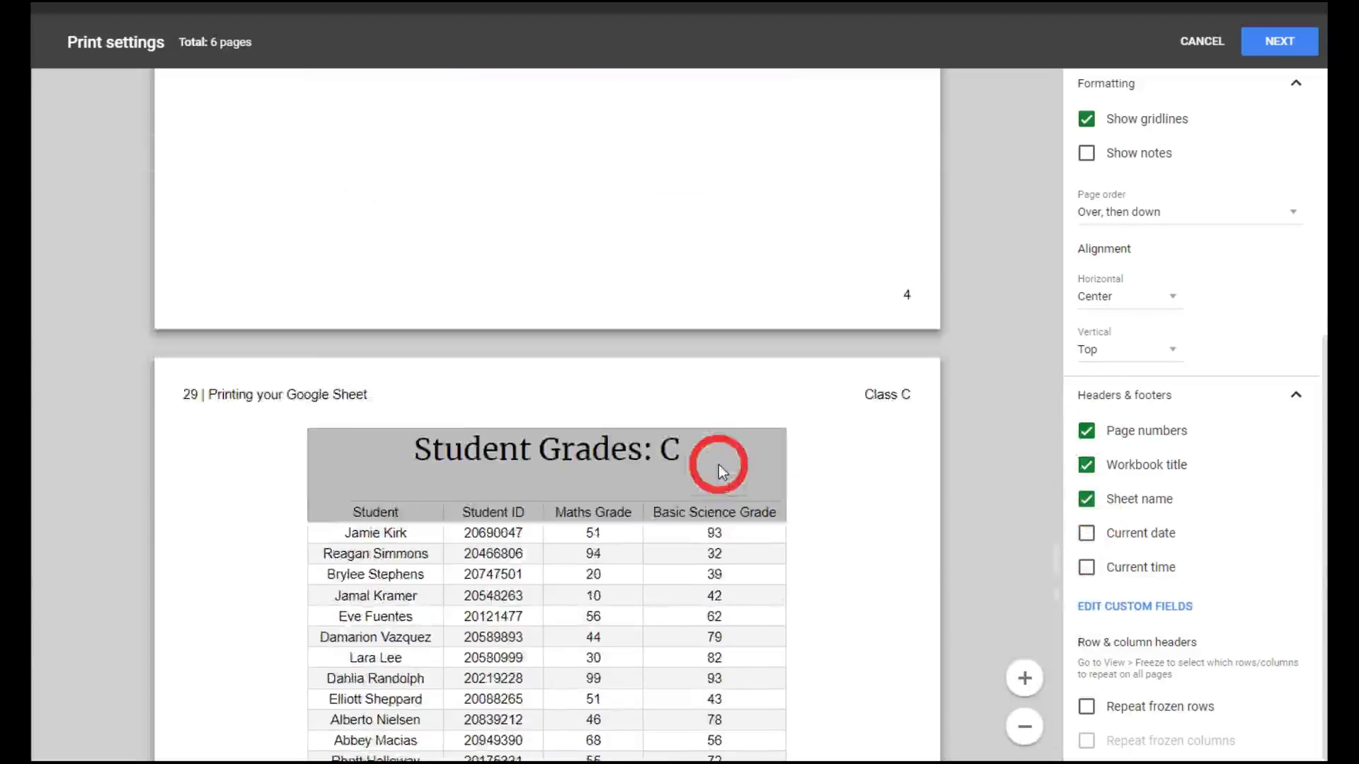
pyautogui.scroll(10, 743, 443)
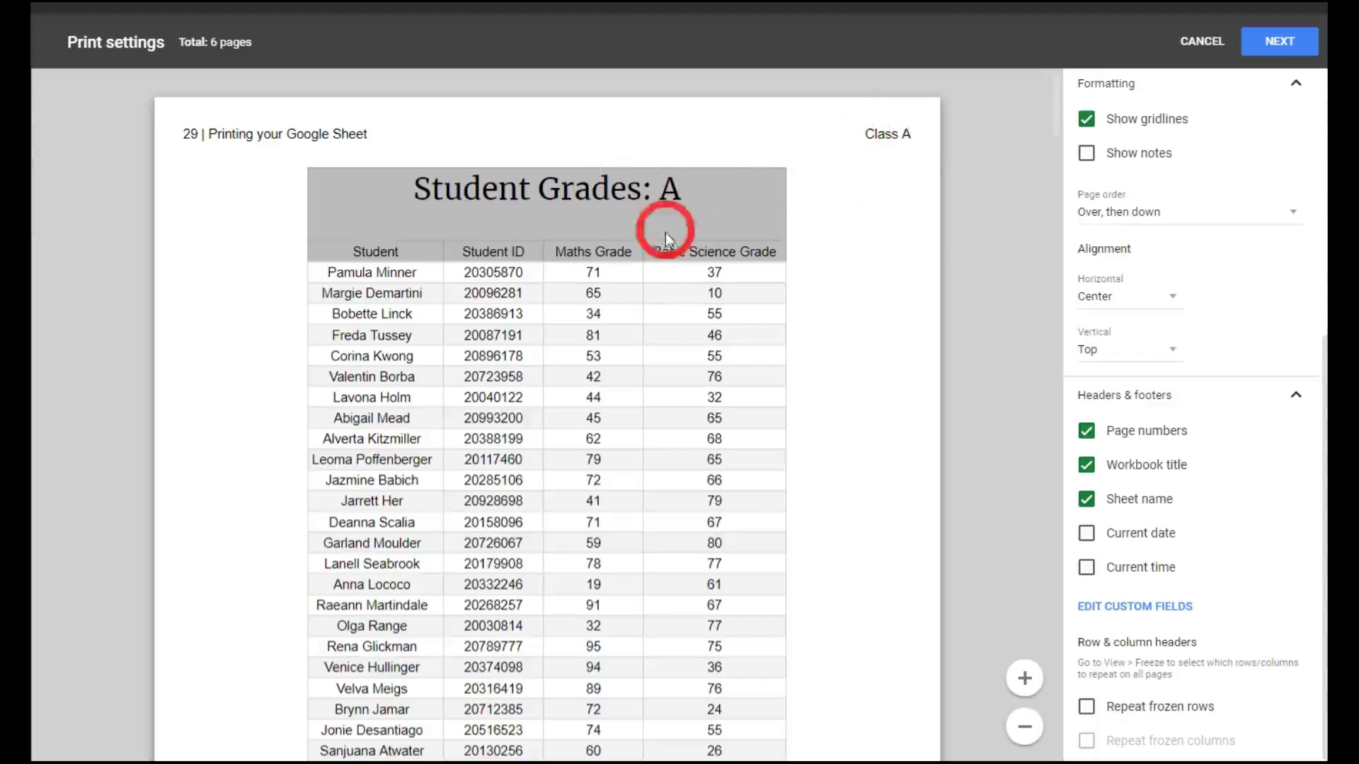
pyautogui.scroll(-15, 594, 214)
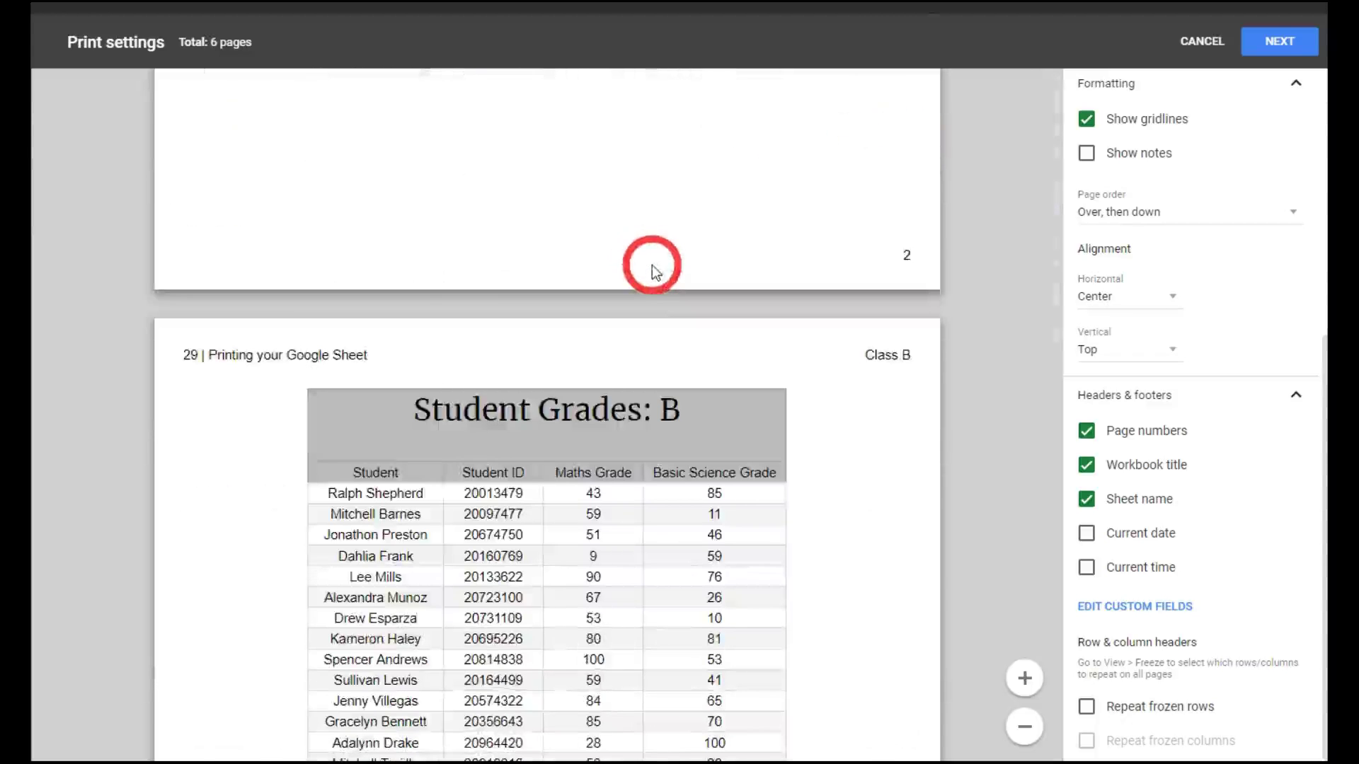
pyautogui.scroll(-2, 665, 294)
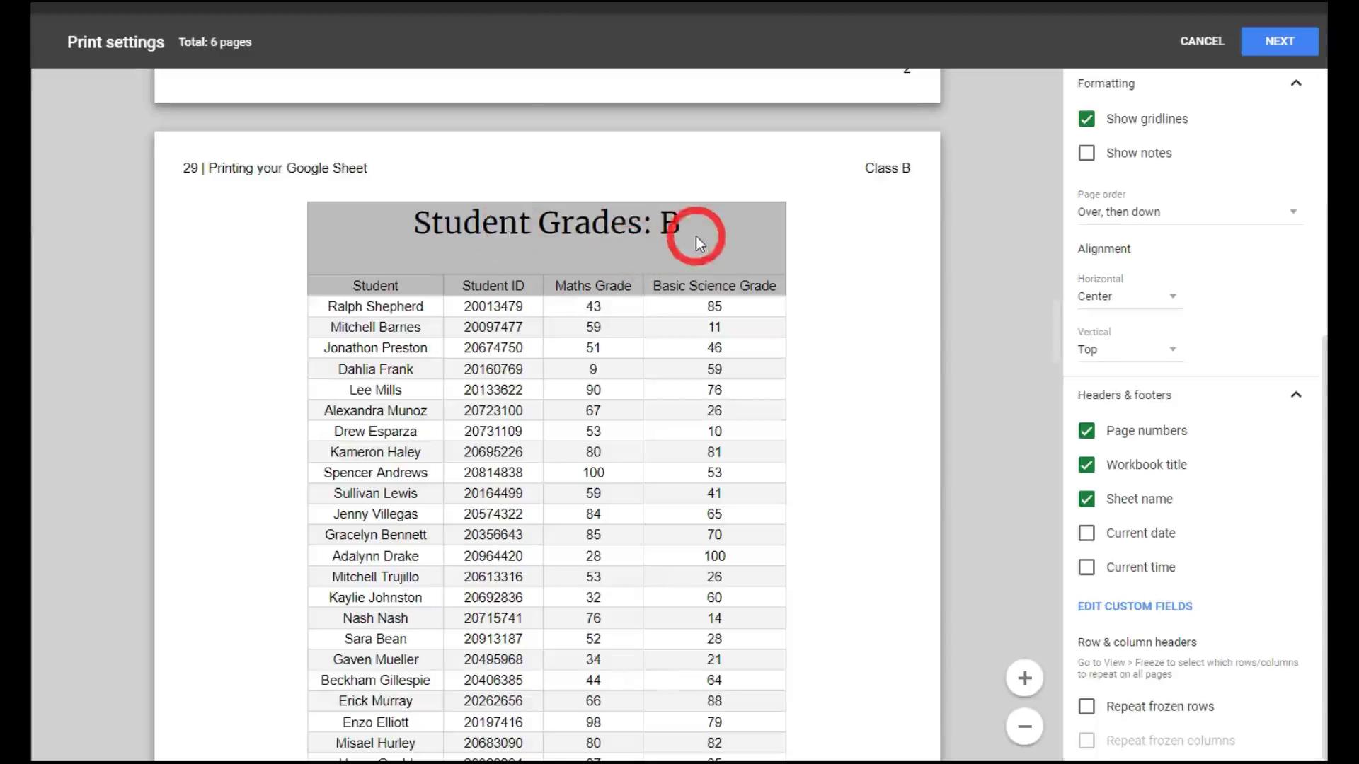
pyautogui.scroll(-5, 695, 237)
pyautogui.scroll(-5, 695, 258)
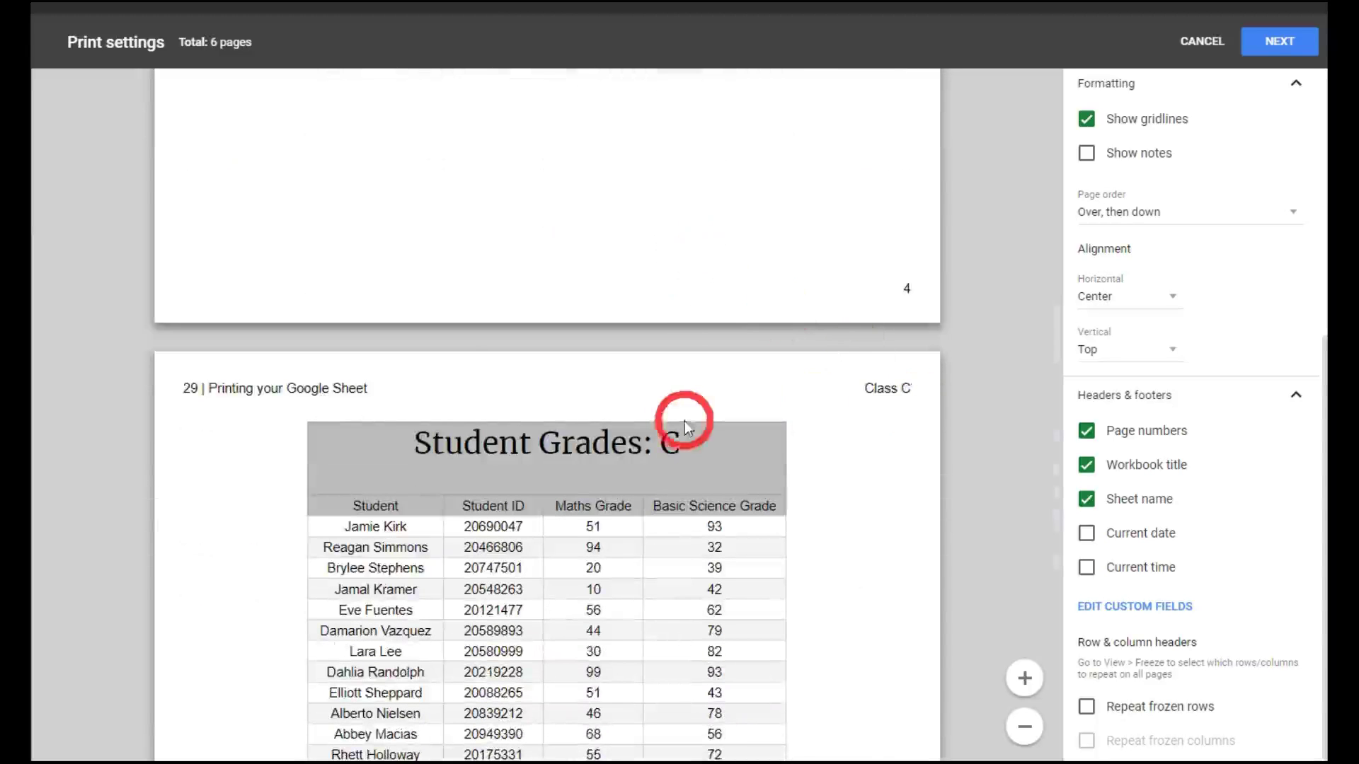
pyautogui.scroll(-10, 678, 415)
pyautogui.scroll(10, 678, 415)
pyautogui.scroll(-3, 678, 414)
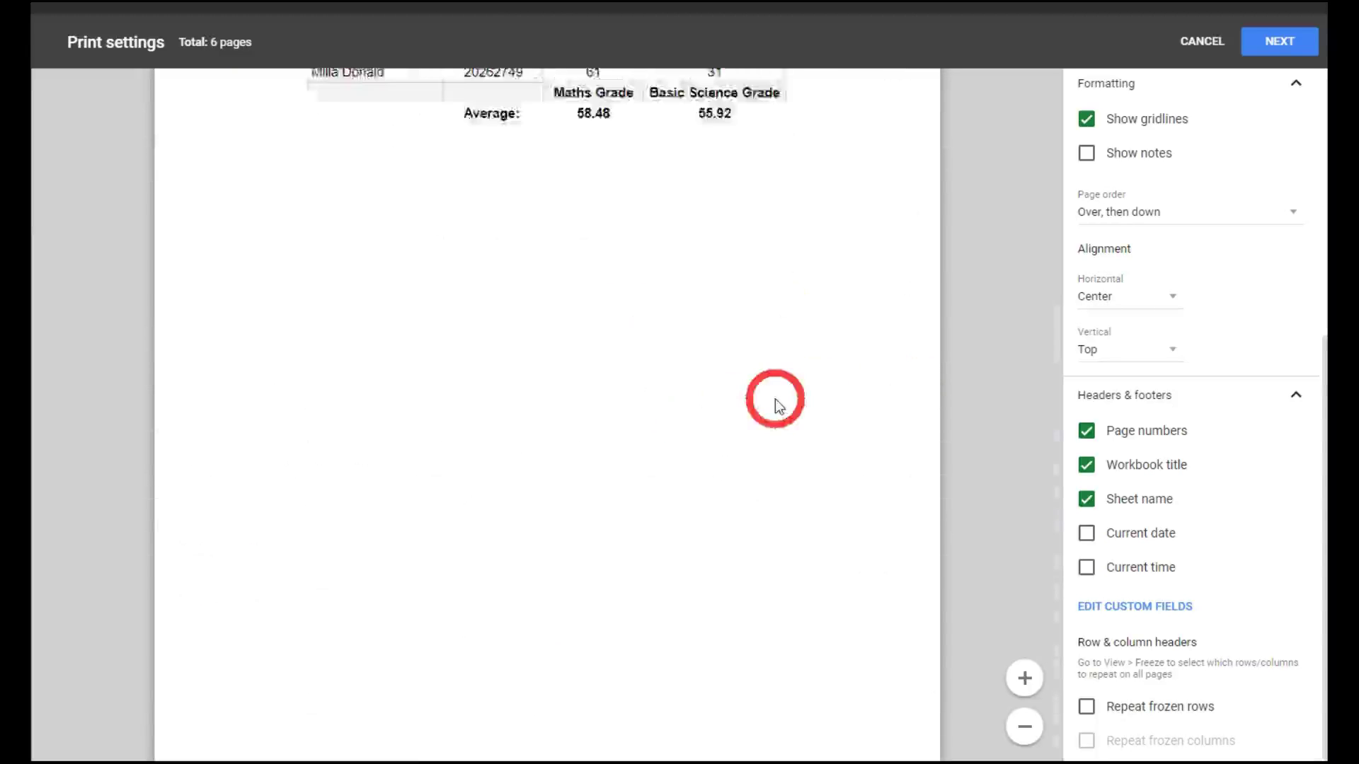
pyautogui.scroll(-8, 775, 399)
pyautogui.scroll(3, 995, 388)
pyautogui.scroll(5, 1141, 368)
pyautogui.scroll(10, 788, 297)
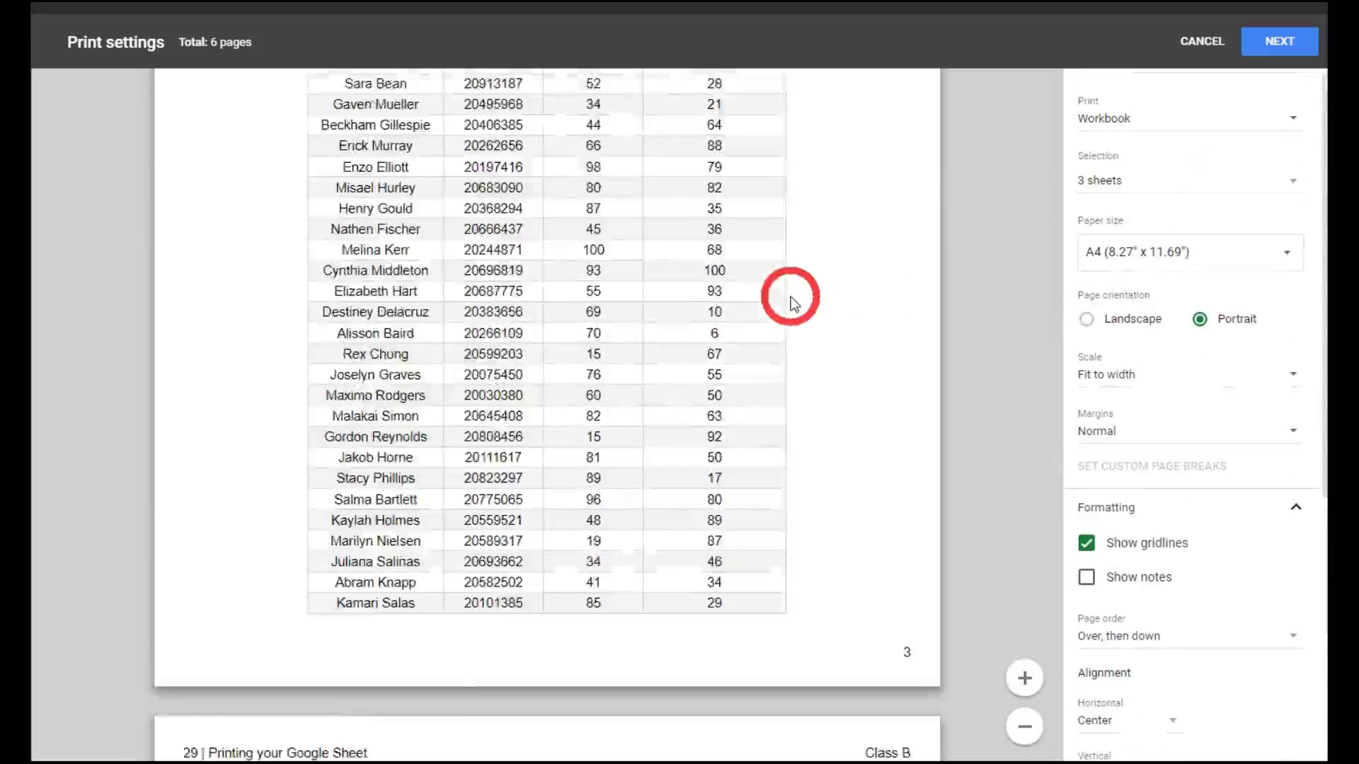
# Continue to Chrome's print dialog, keep Save as PDF as destination, and start saving.
pyautogui.click(1270, 41)
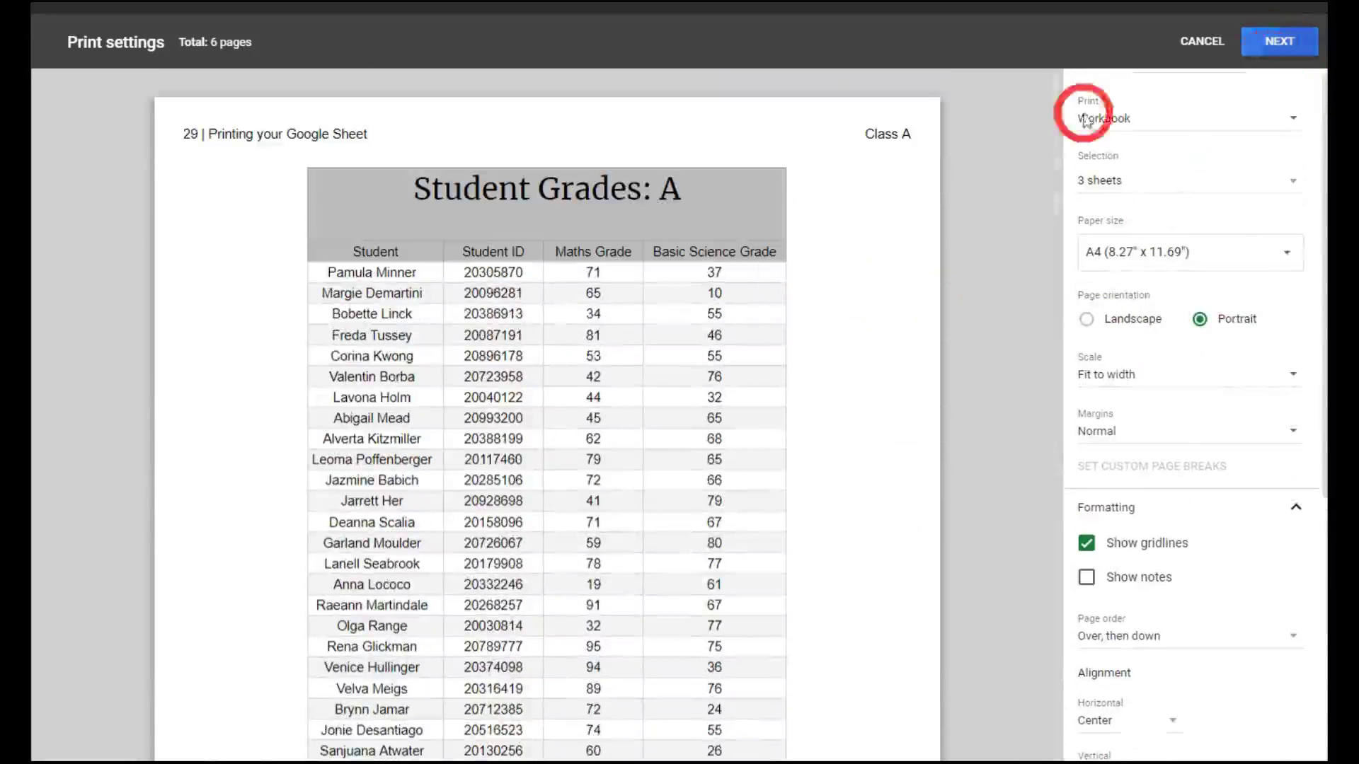
pyautogui.scroll(-8, 563, 345)
pyautogui.scroll(15, 563, 344)
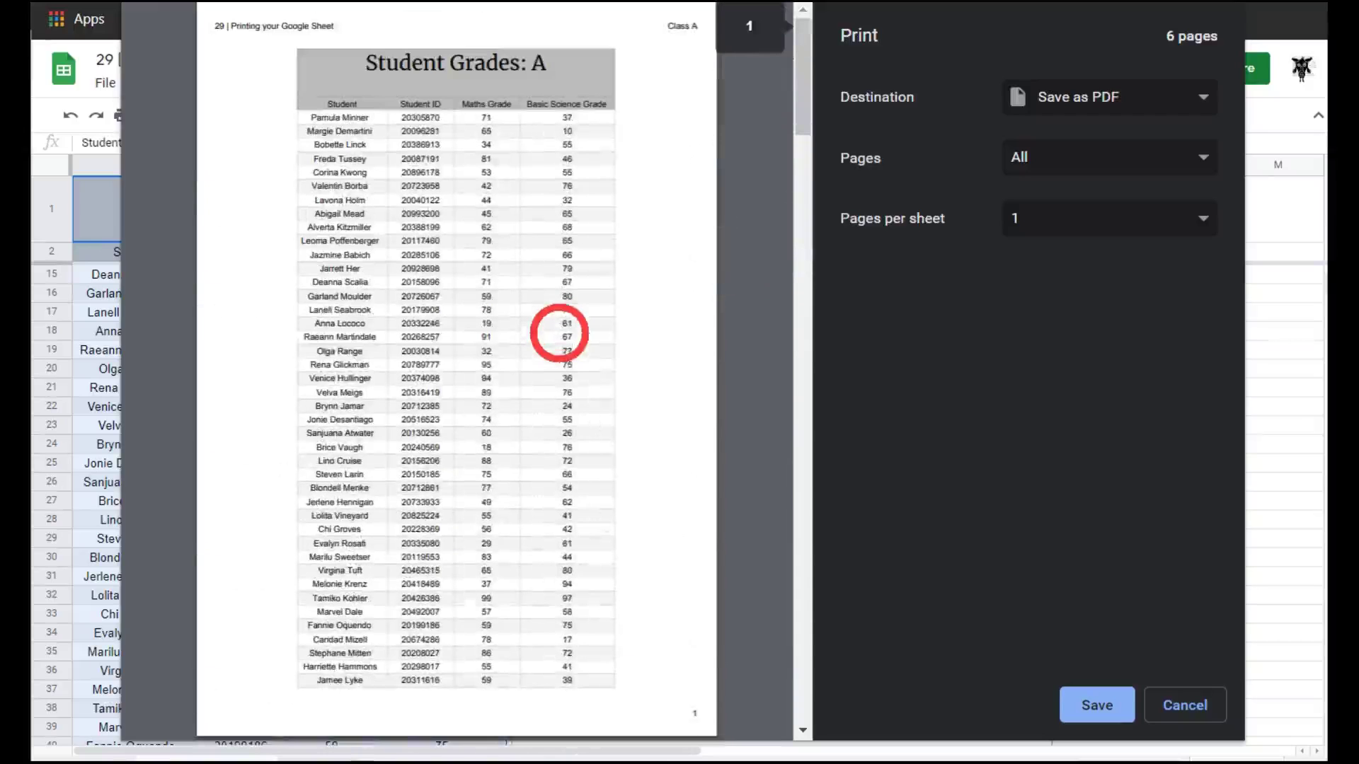
pyautogui.scroll(-12, 509, 304)
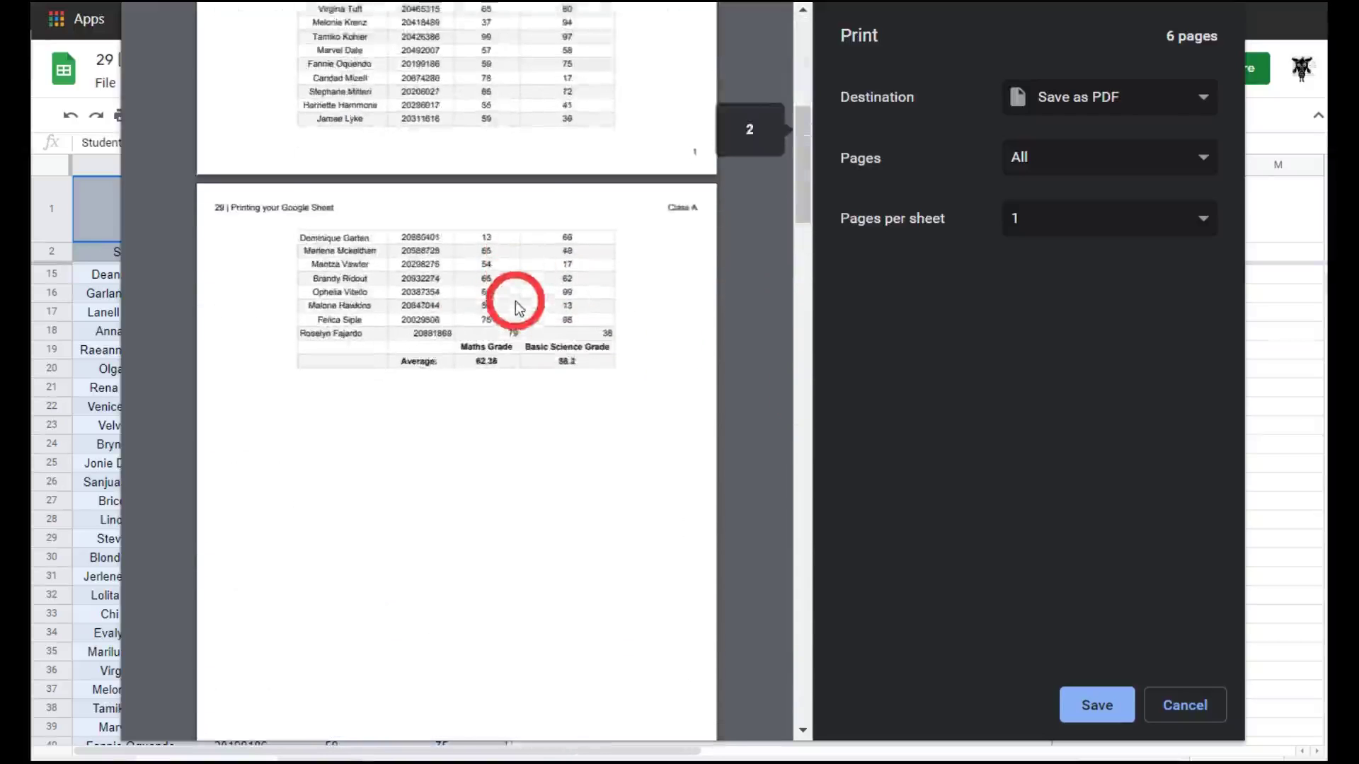
pyautogui.click(1167, 99)
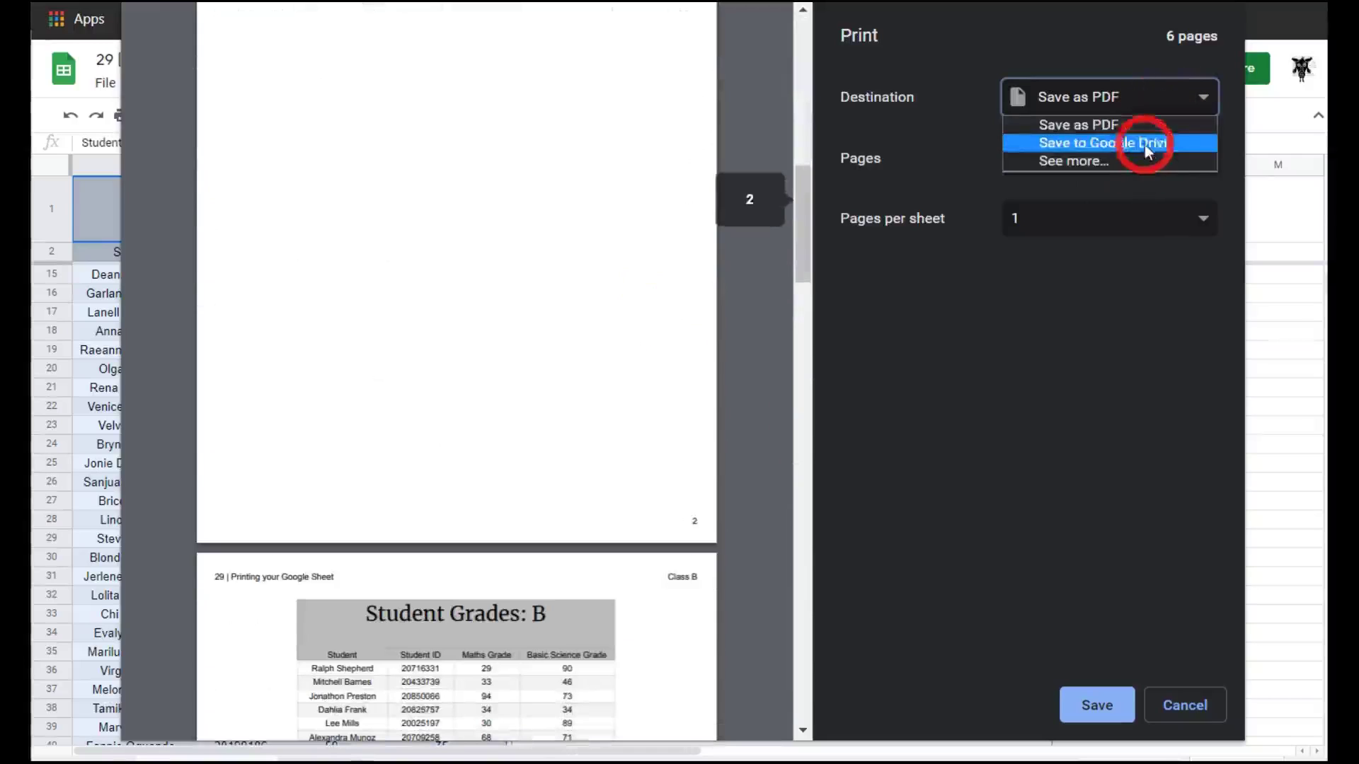
pyautogui.click(1118, 102)
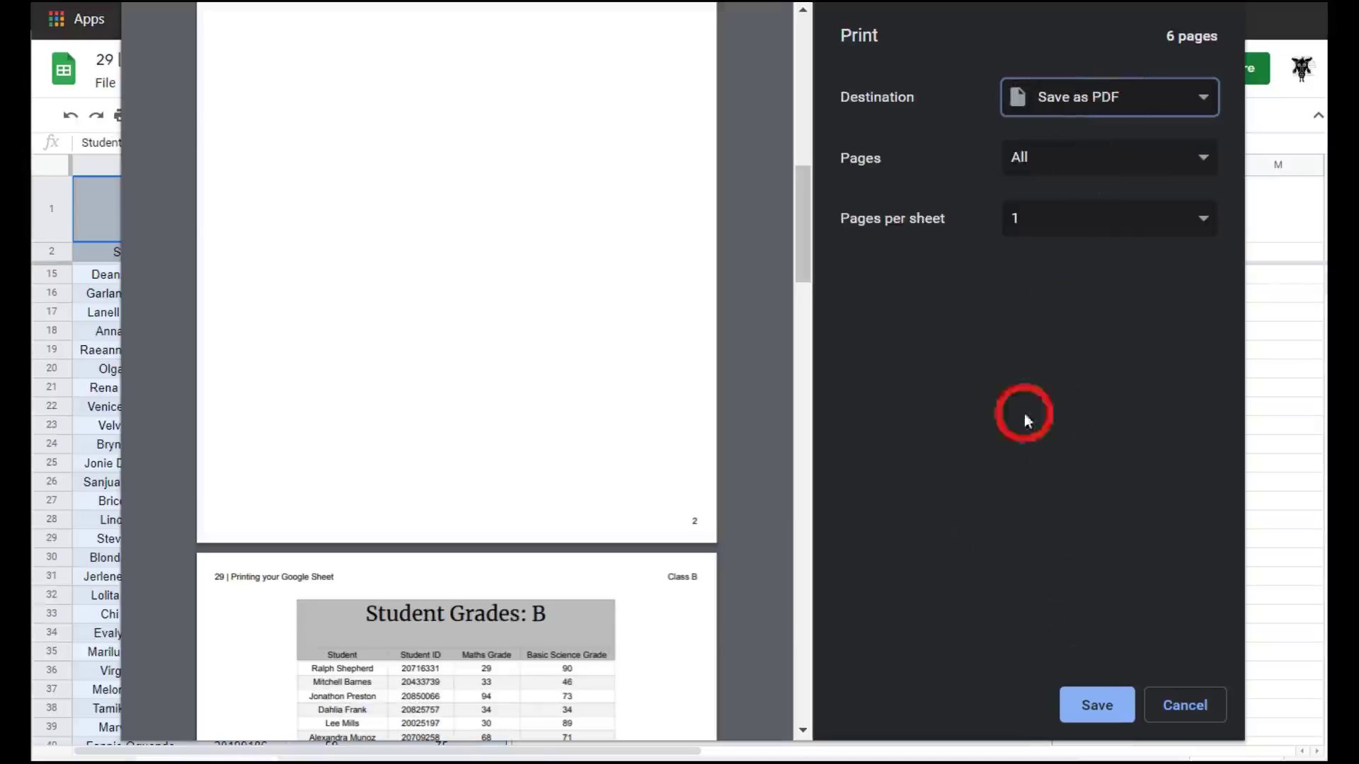
pyautogui.click(1098, 708)
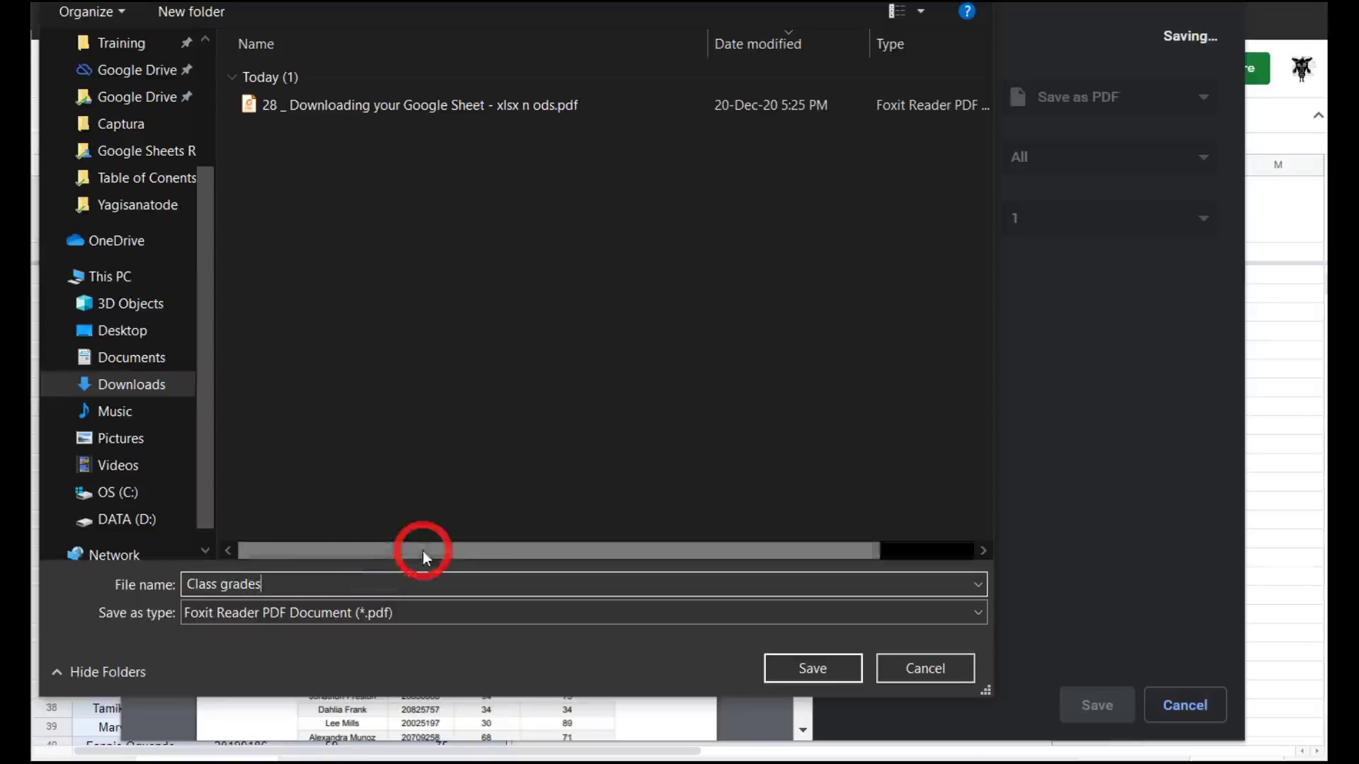
# Save the file as Class grades, then double-click Class grades.pdf in Downloads.
pyautogui.click(815, 667)
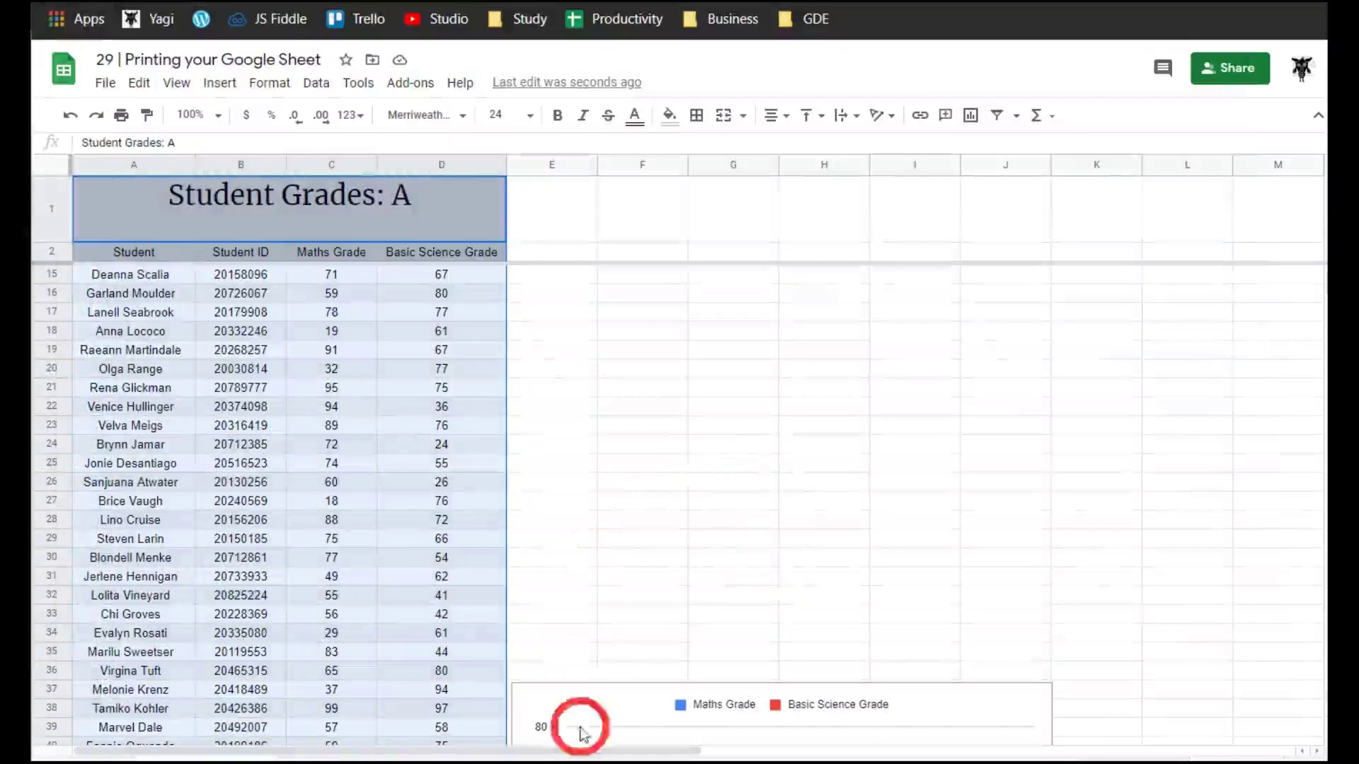
pyautogui.moveTo(651, 757)
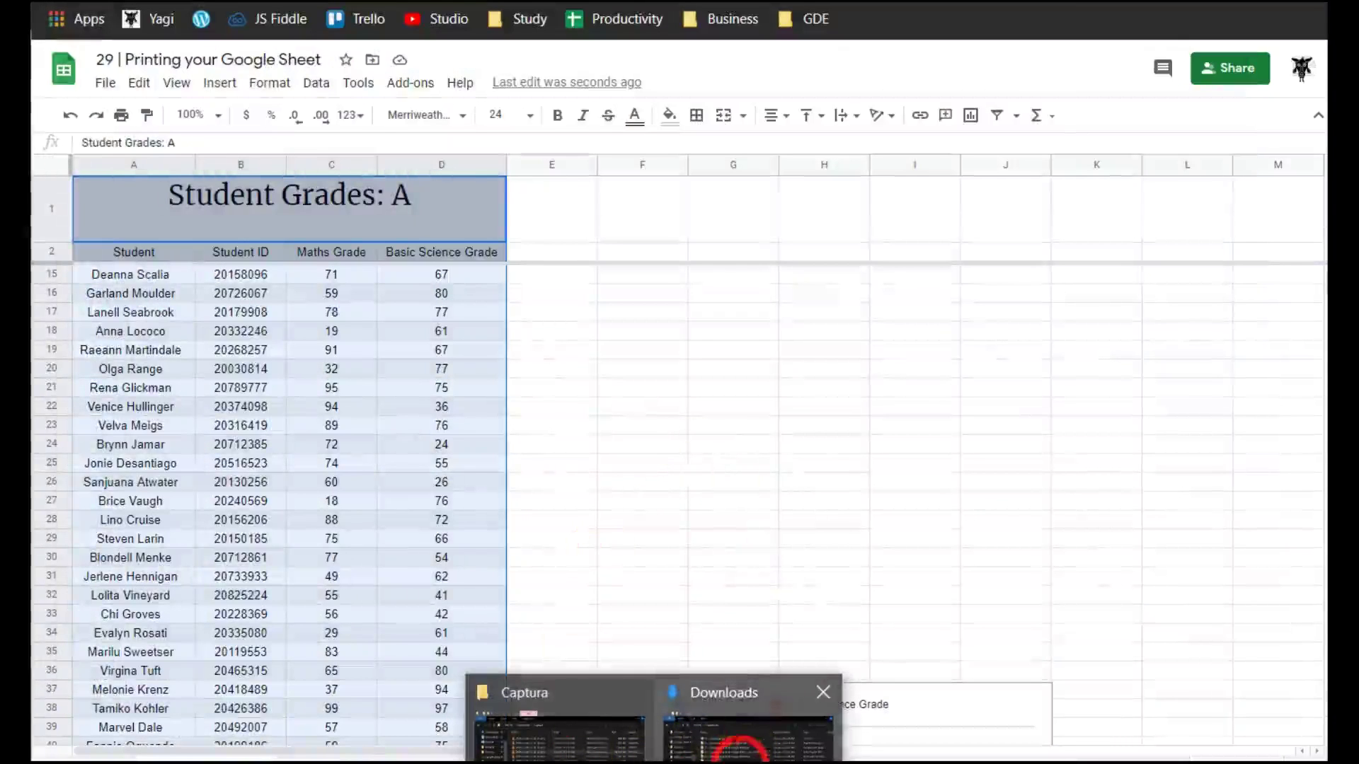
pyautogui.click(743, 729)
pyautogui.doubleClick(658, 377)
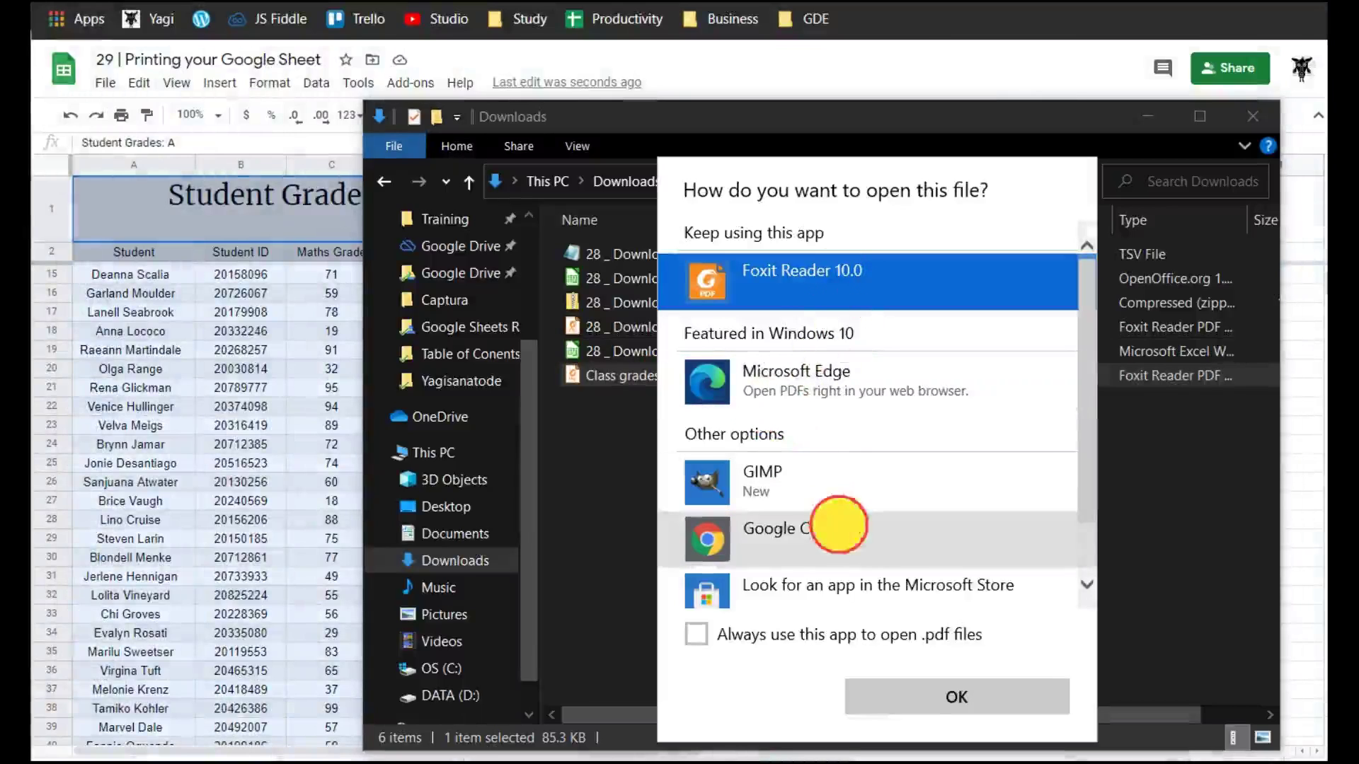
# Open the PDF in Google Chrome and scroll through its 6 pages.
pyautogui.click(838, 537)
pyautogui.click(986, 697)
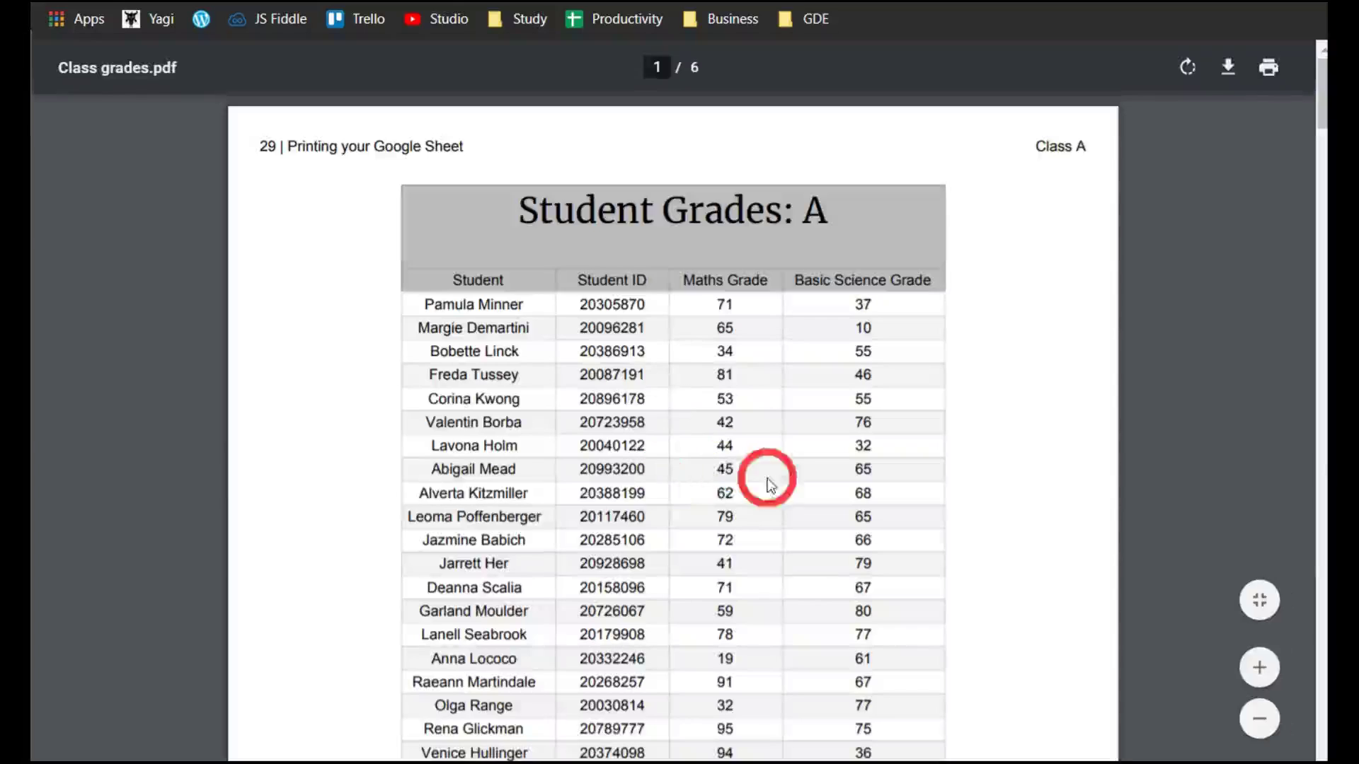
pyautogui.scroll(-15, 555, 271)
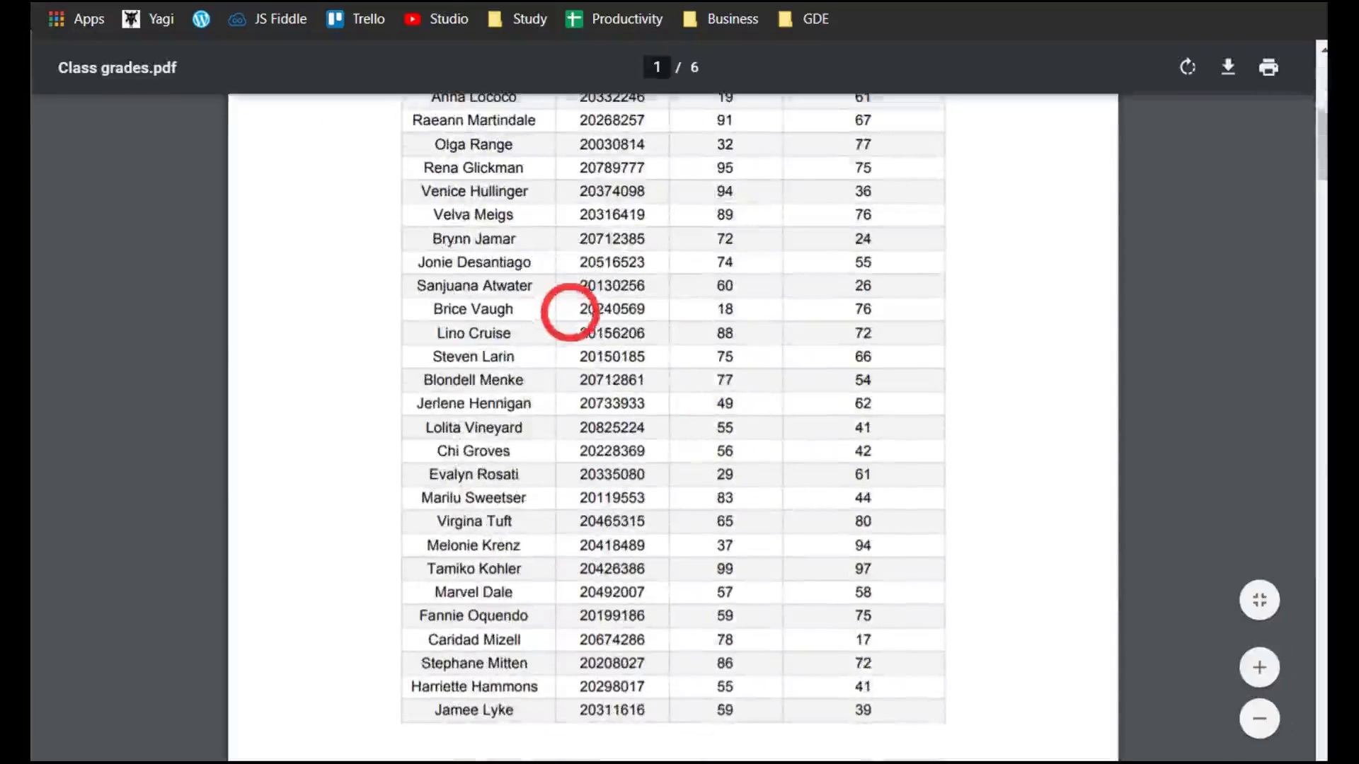
pyautogui.scroll(-15, 573, 323)
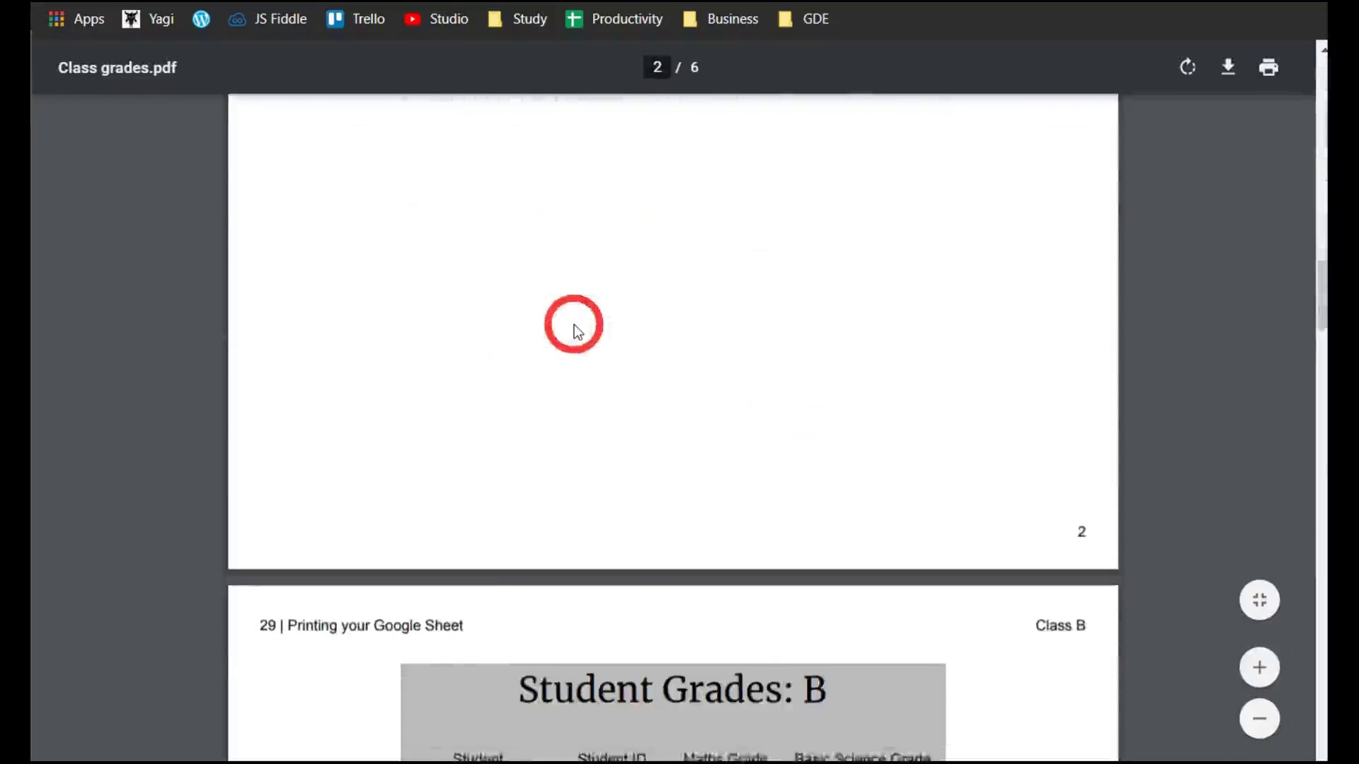
# Close the PDF tab with Ctrl+W and return to the Student Grades: A sheet.
pyautogui.hotkey('ctrl', 'w')
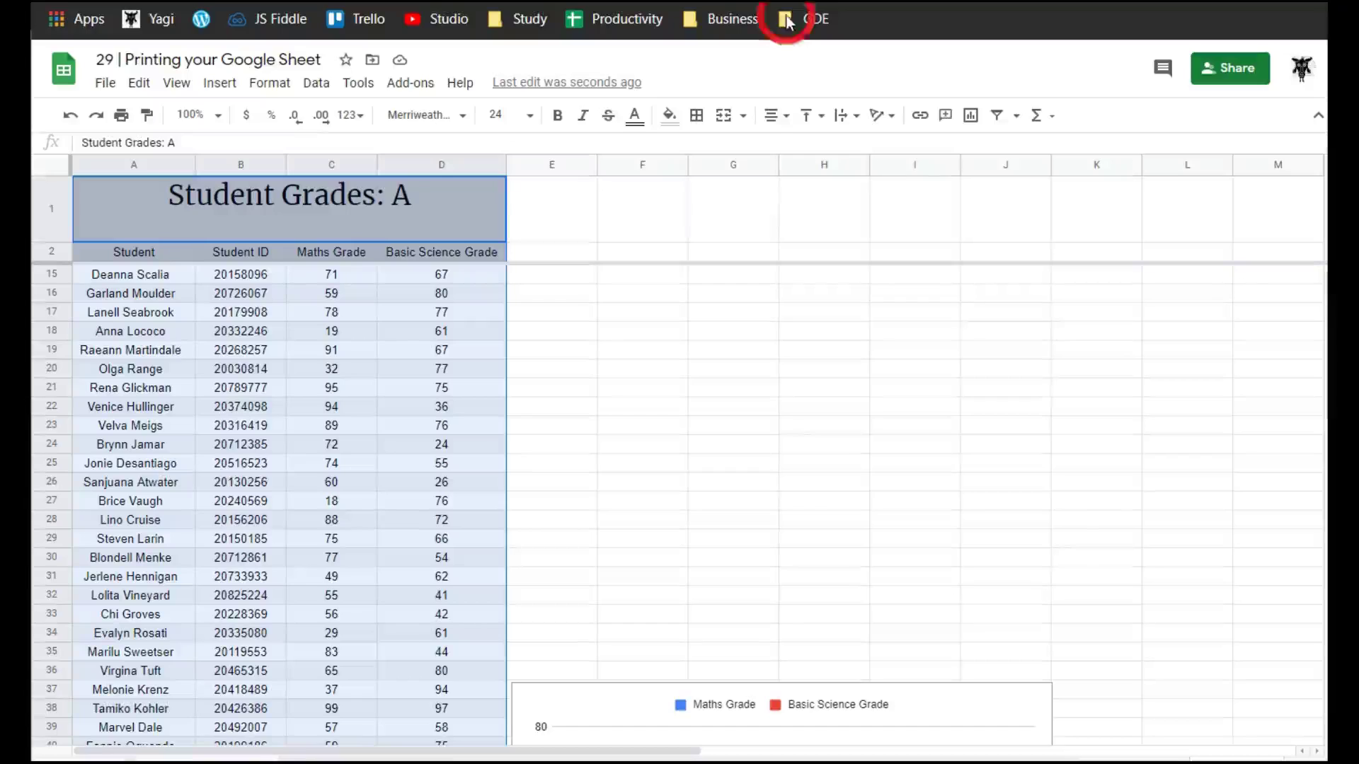
pyautogui.click(1075, 202)
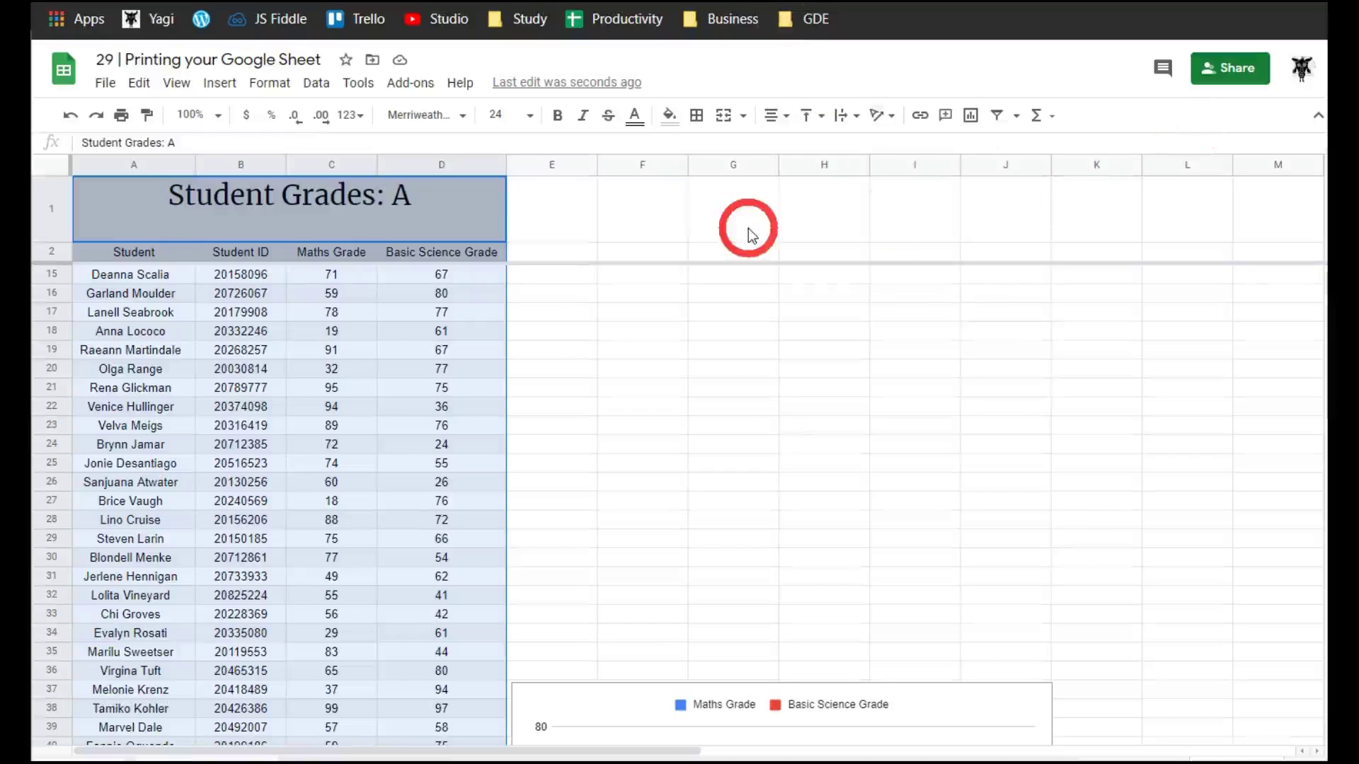